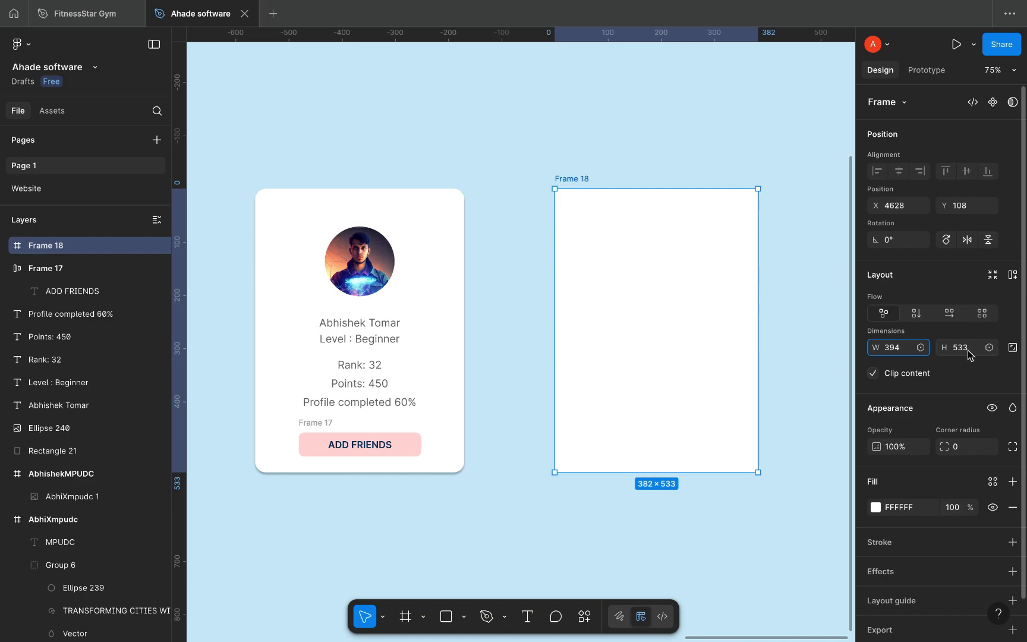
Step: Set Frame 18 to 394 width with a 25 corner radius
{"action": "left_click", "coordinate": [969, 350]}
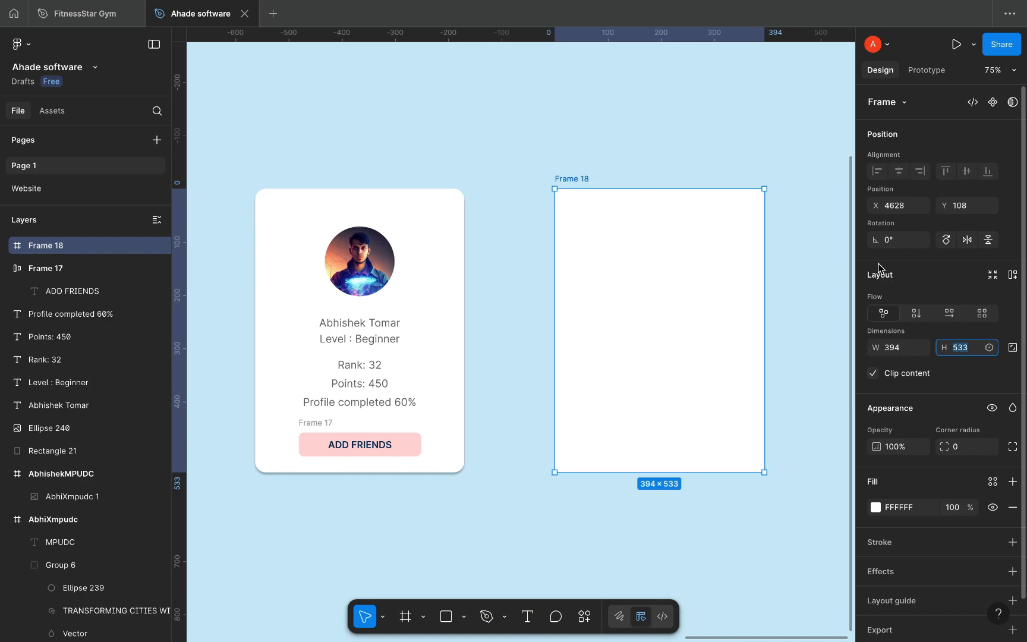
{"action": "left_click", "coordinate": [967, 447]}
{"action": "type", "text": "20"}
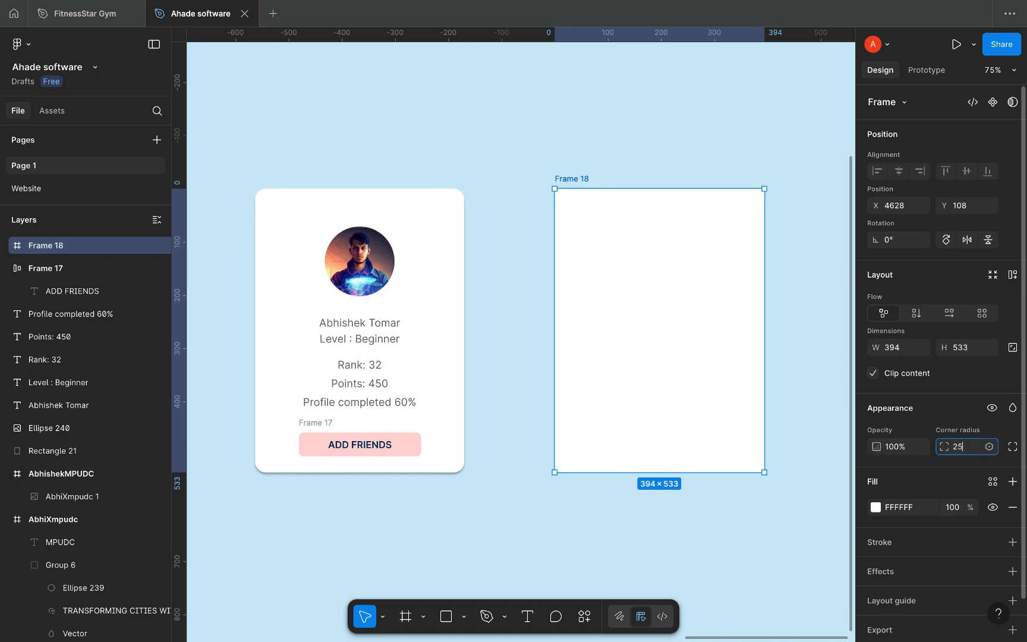
{"action": "left_click", "coordinate": [788, 153]}
{"action": "left_click", "coordinate": [582, 181]}
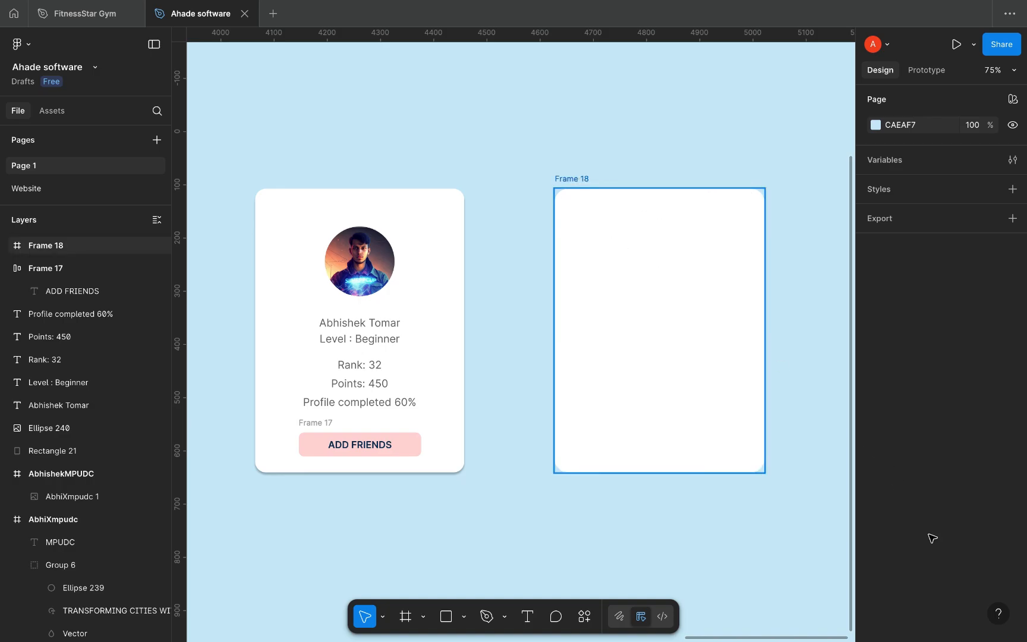
Step: Add a soft drop shadow to the card with blur 11 and Y offset 6
{"action": "scroll", "coordinate": [954, 527], "scroll_direction": "down", "scroll_amount": 1}
{"action": "left_click", "coordinate": [1012, 533]}
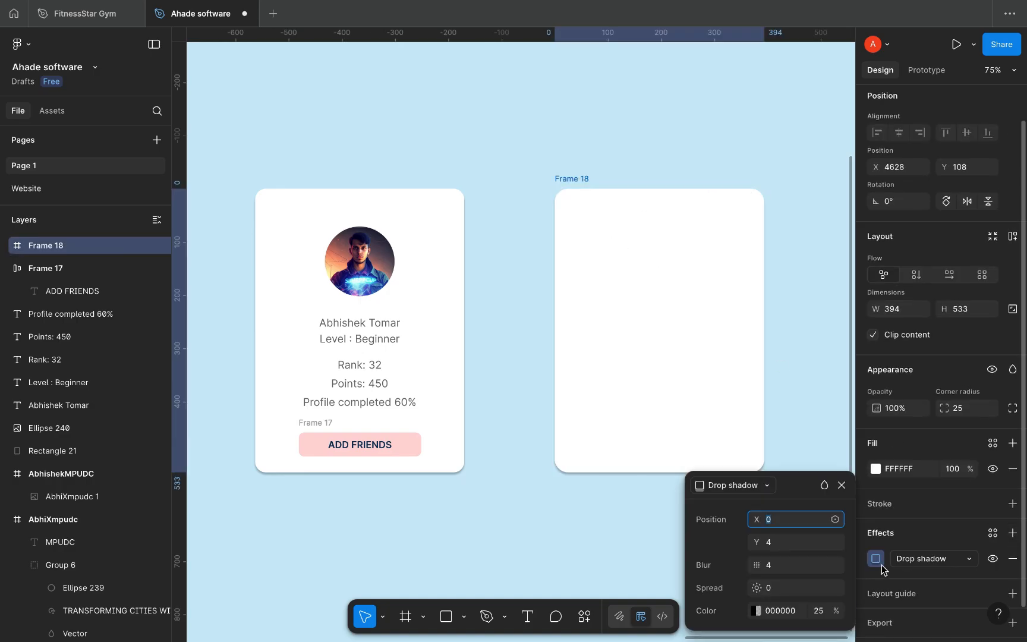
{"action": "left_click", "coordinate": [788, 543]}
{"action": "left_click", "coordinate": [780, 564]}
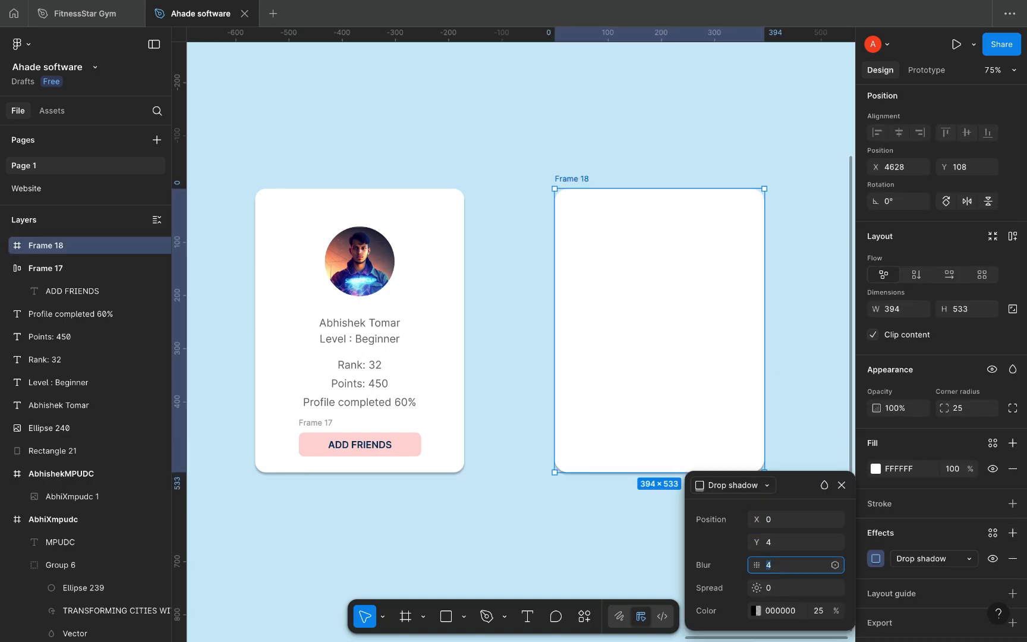
{"action": "type", "text": "7"}
{"action": "key", "text": "Return"}
{"action": "left_click", "coordinate": [776, 543]}
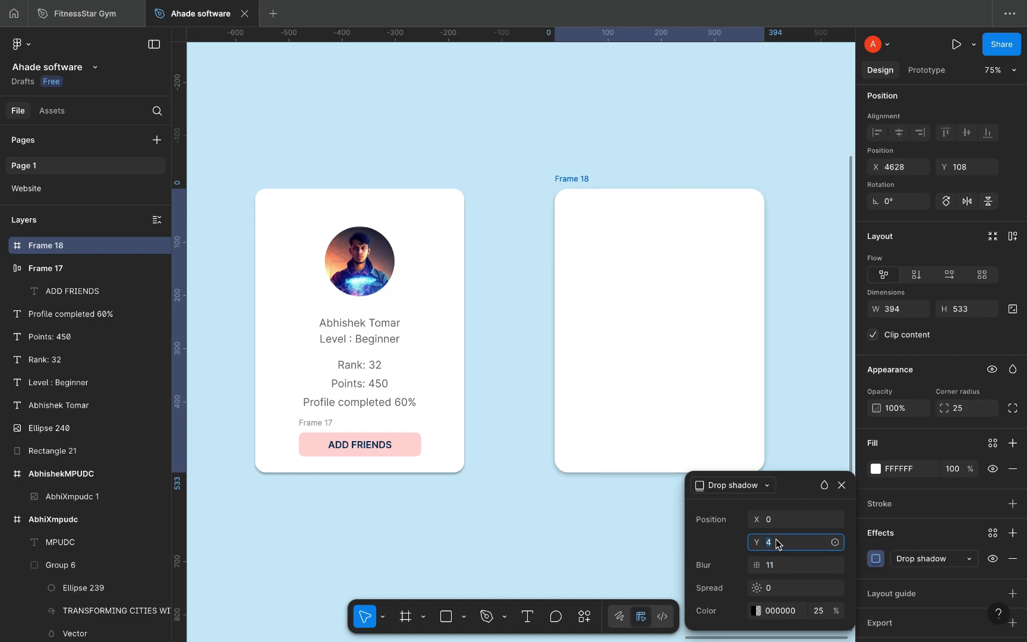
{"action": "key", "text": "Down"}
{"action": "key", "text": "Up"}
{"action": "key", "text": "Up"}
{"action": "left_click", "coordinate": [814, 356]}
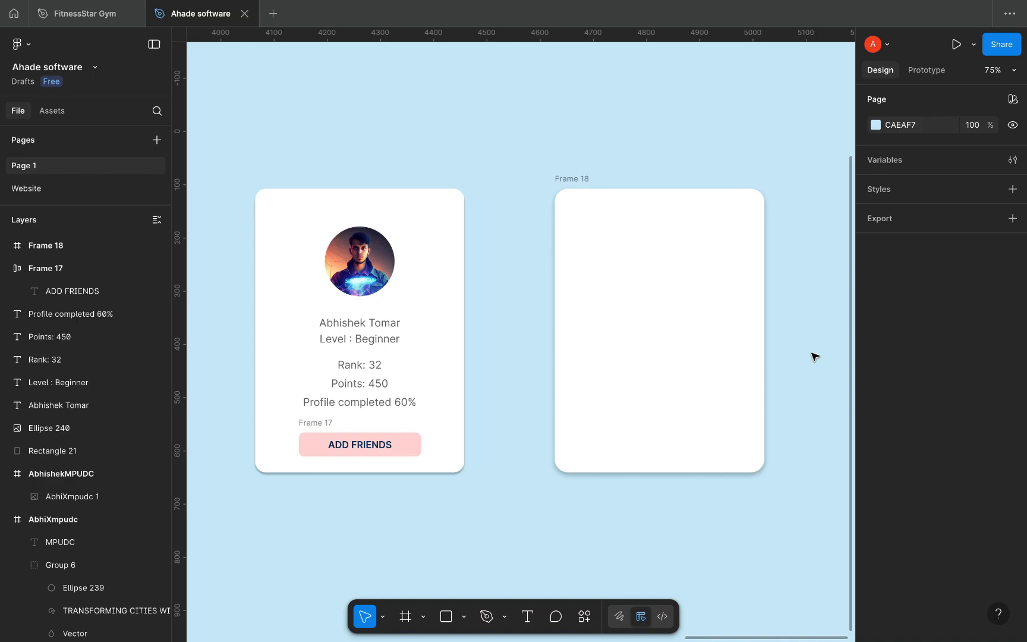
{"action": "left_click", "coordinate": [635, 257]}
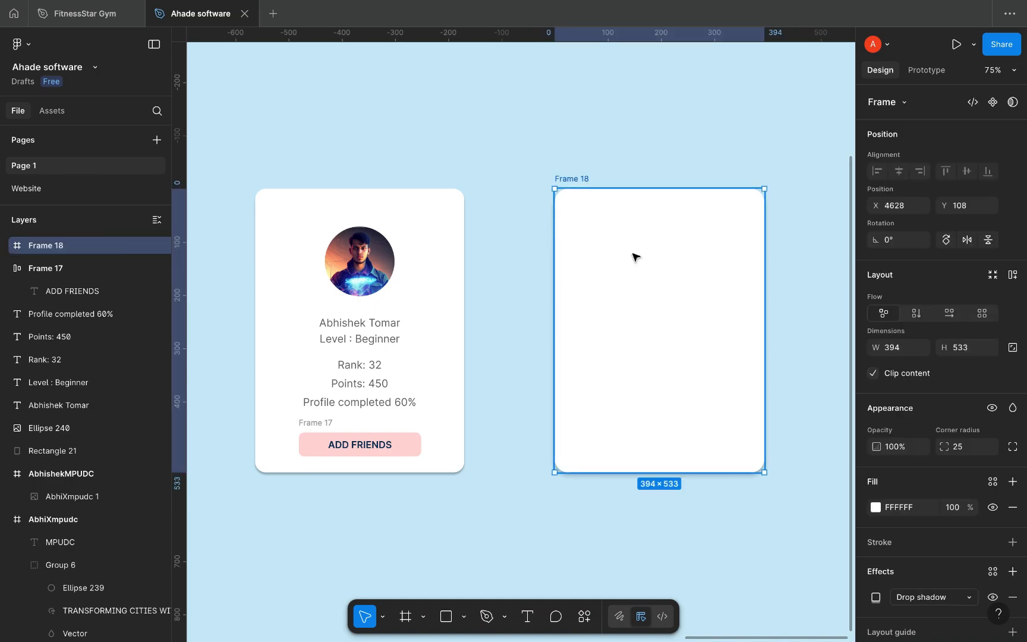
Step: Copy the profile photo into Frame 18 at 114×114, centred, and draw a 128×128 circle over it
{"action": "left_click", "coordinate": [358, 266]}
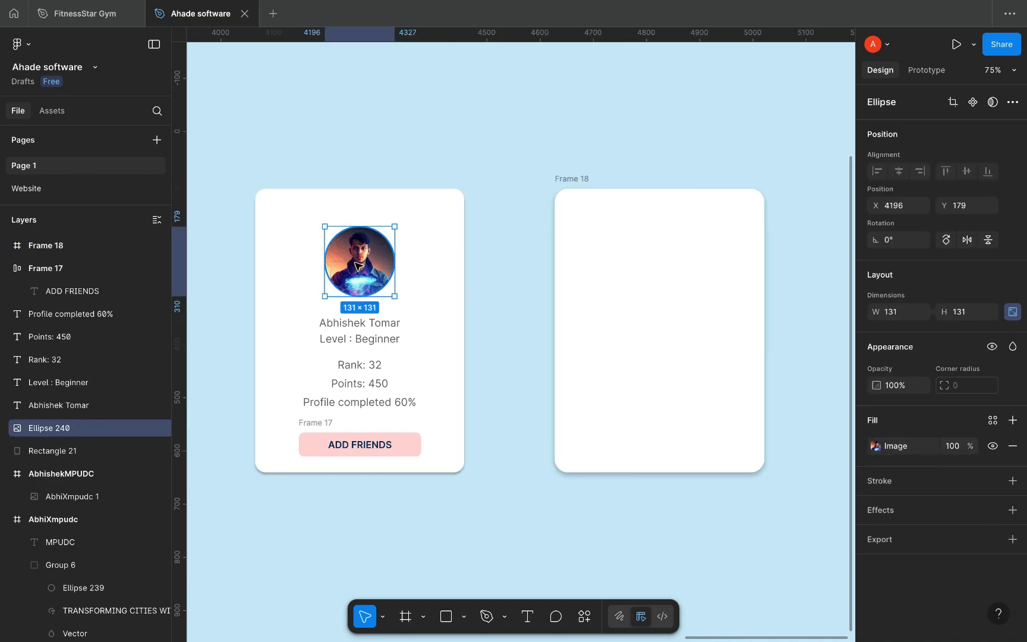
{"action": "left_click_drag", "start_coordinate": [359, 266], "coordinate": [654, 256]}
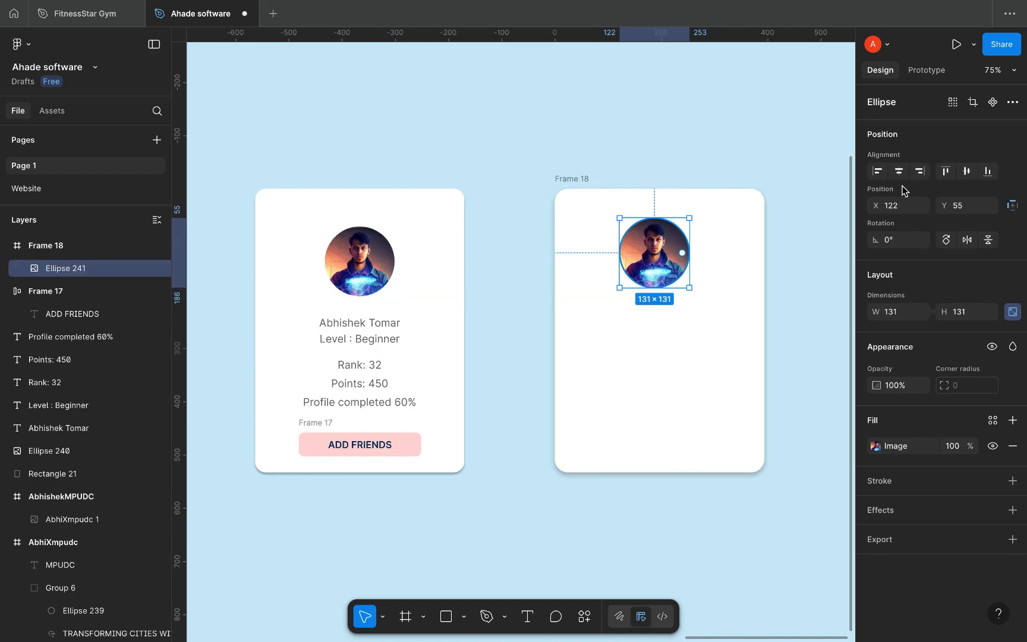
{"action": "left_click", "coordinate": [899, 172]}
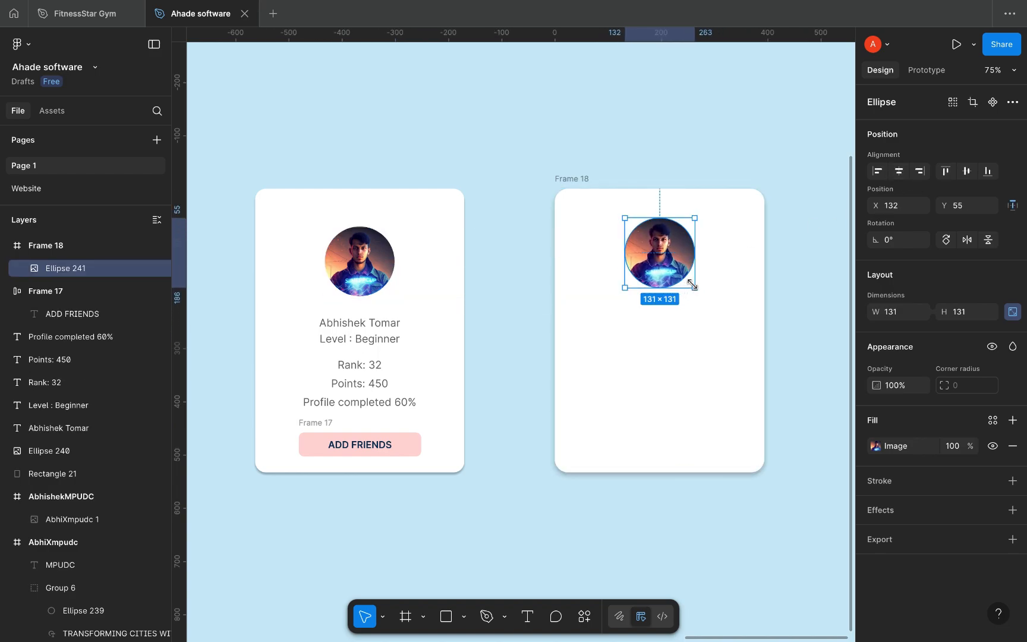
{"action": "left_click_drag", "start_coordinate": [692, 285], "coordinate": [684, 277]}
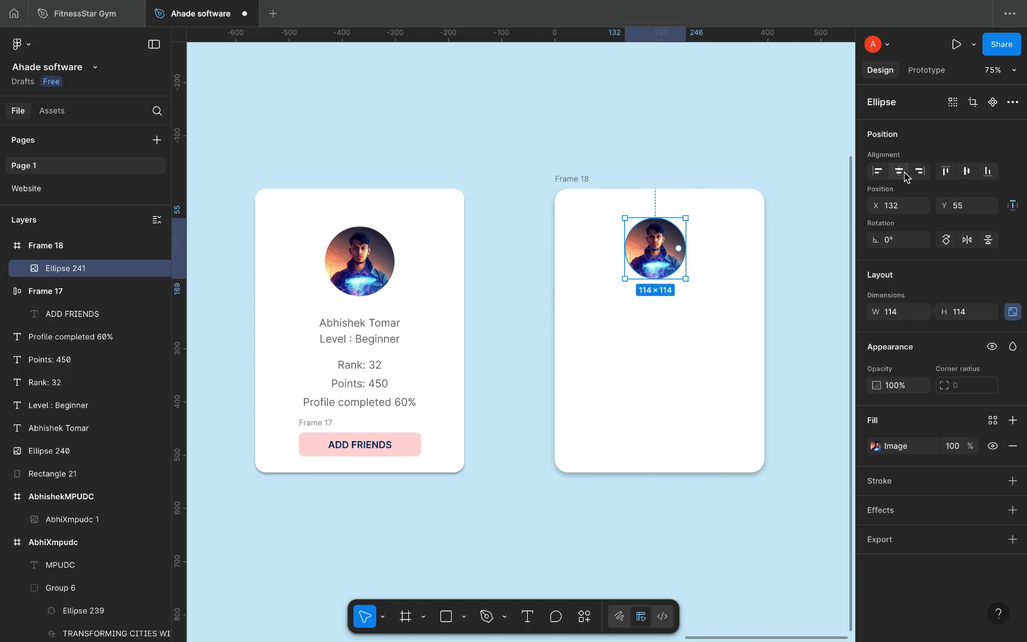
{"action": "left_click", "coordinate": [899, 172]}
{"action": "key", "text": "o"}
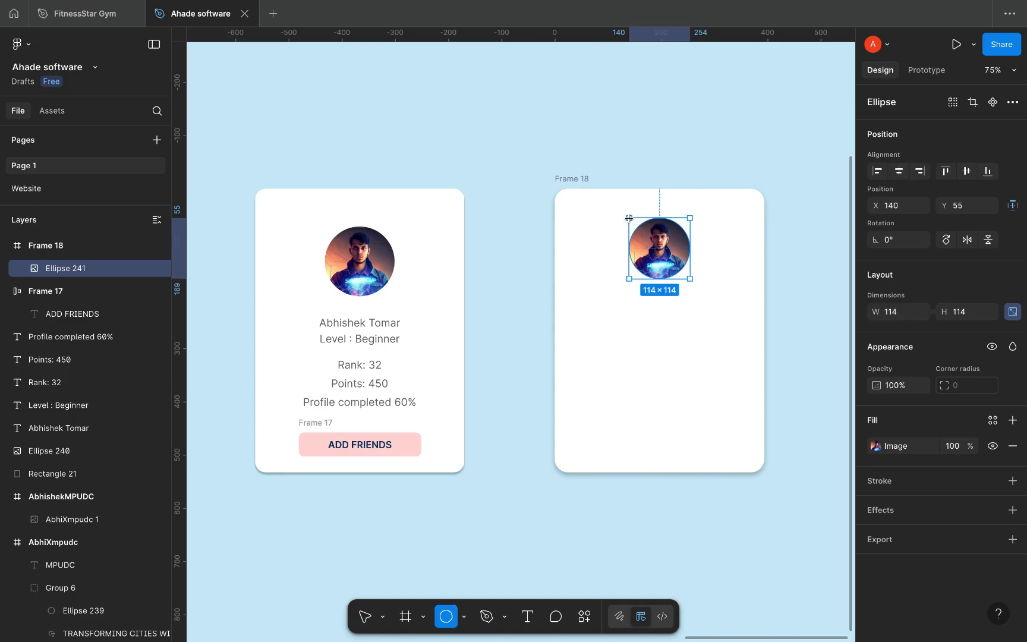
{"action": "left_click_drag", "start_coordinate": [629, 218], "coordinate": [698, 286]}
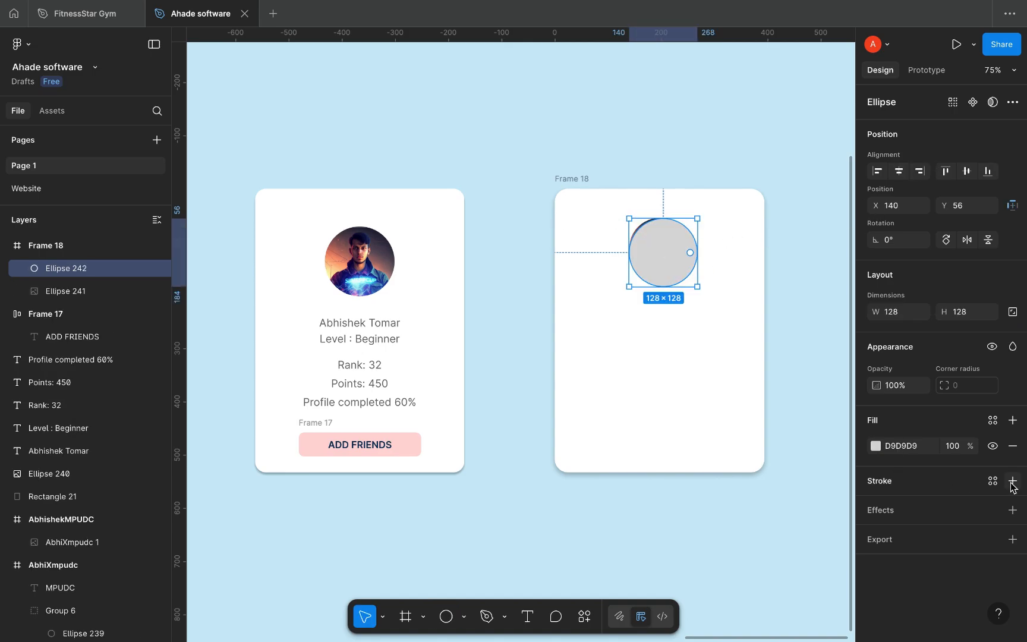
Step: Centre the circle, remove its grey fill and give it a 2-weight outline
{"action": "left_click", "coordinate": [1012, 480]}
{"action": "left_click", "coordinate": [876, 506]}
{"action": "left_click", "coordinate": [899, 172]}
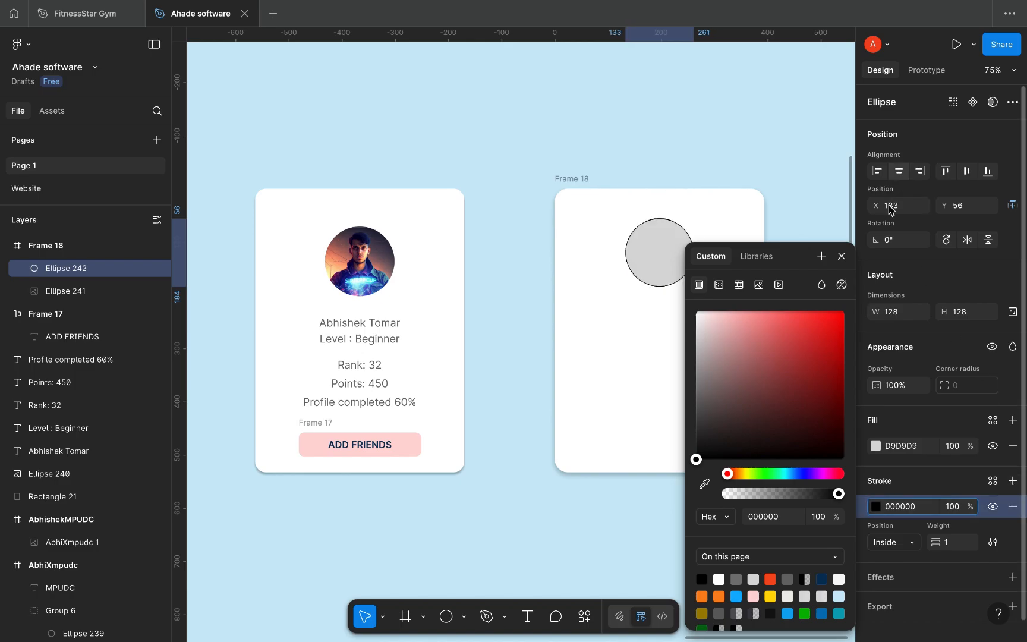
{"action": "left_click", "coordinate": [1013, 446]}
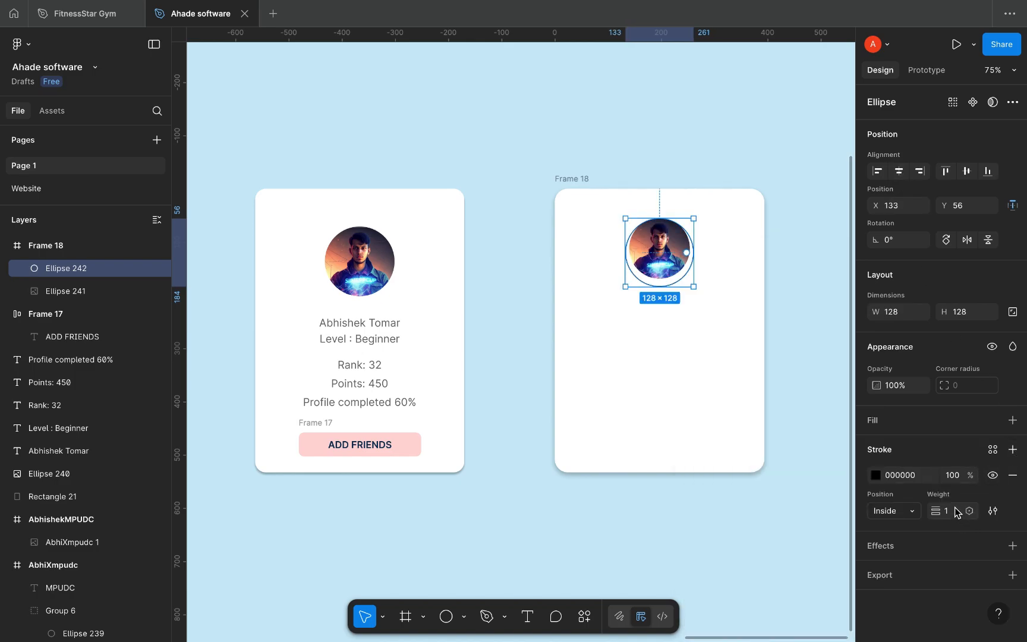
{"action": "left_click", "coordinate": [957, 511]}
{"action": "type", "text": "2"}
{"action": "key", "text": "Return"}
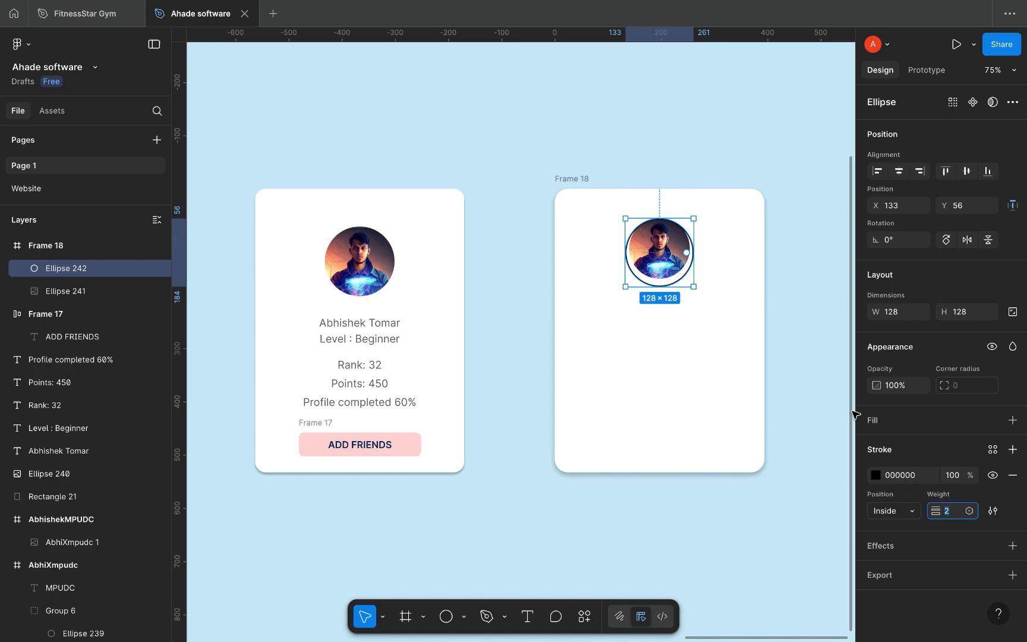
Step: Make the outline a blue linear gradient shifting toward purple at the start
{"action": "left_click", "coordinate": [876, 475]}
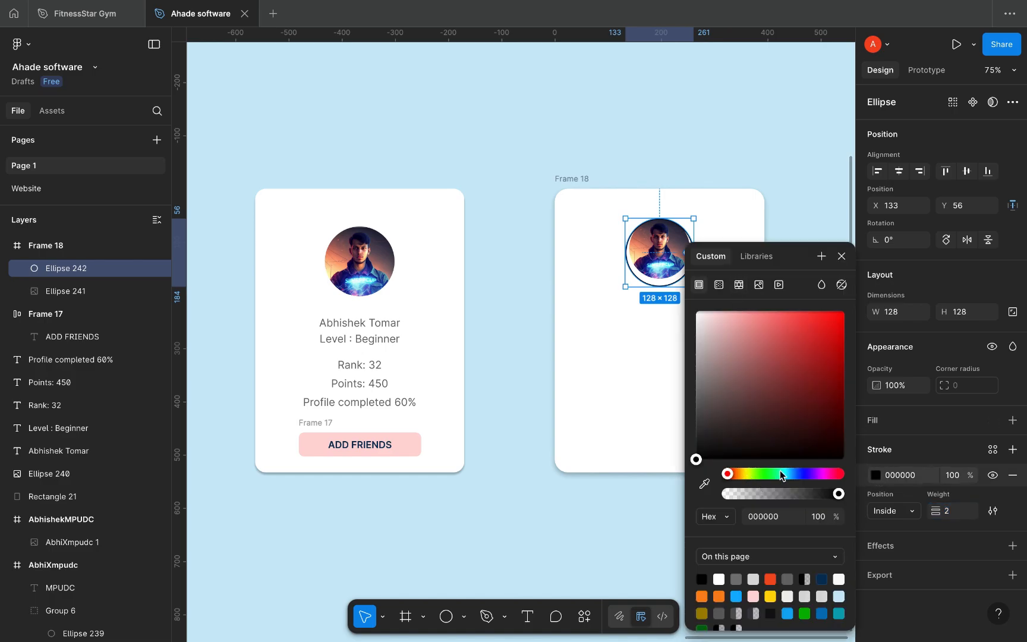
{"action": "left_click_drag", "start_coordinate": [780, 470], "coordinate": [797, 474]}
{"action": "left_click", "coordinate": [803, 310]}
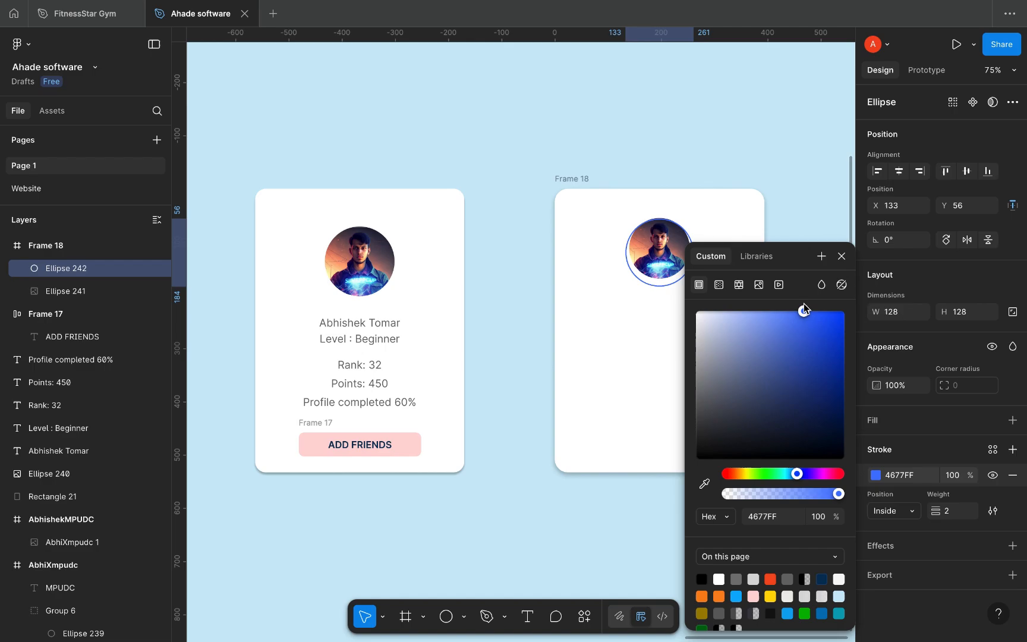
{"action": "left_click", "coordinate": [720, 286]}
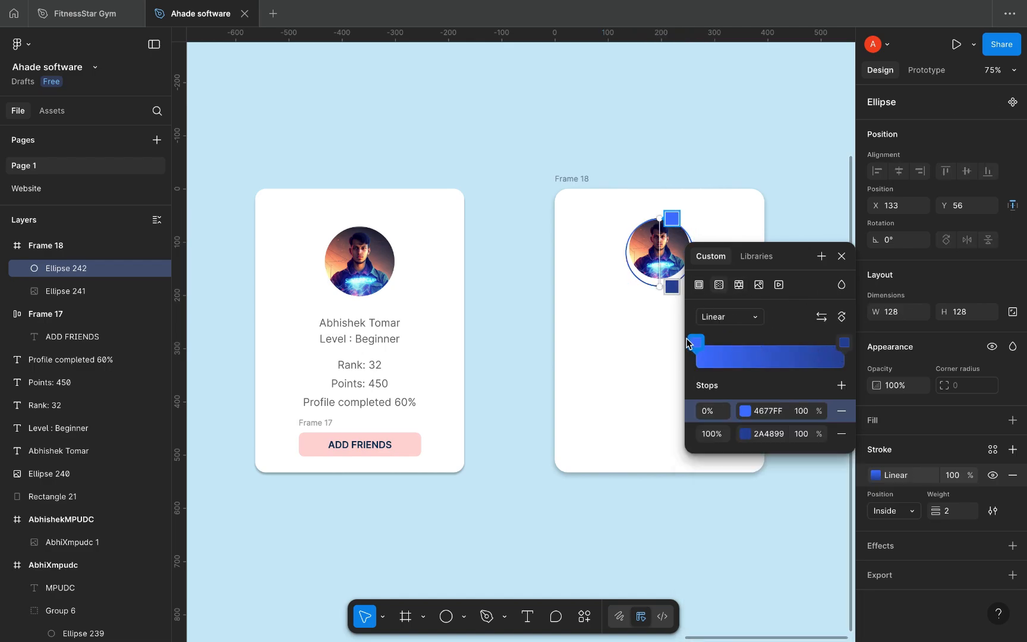
{"action": "left_click", "coordinate": [696, 343]}
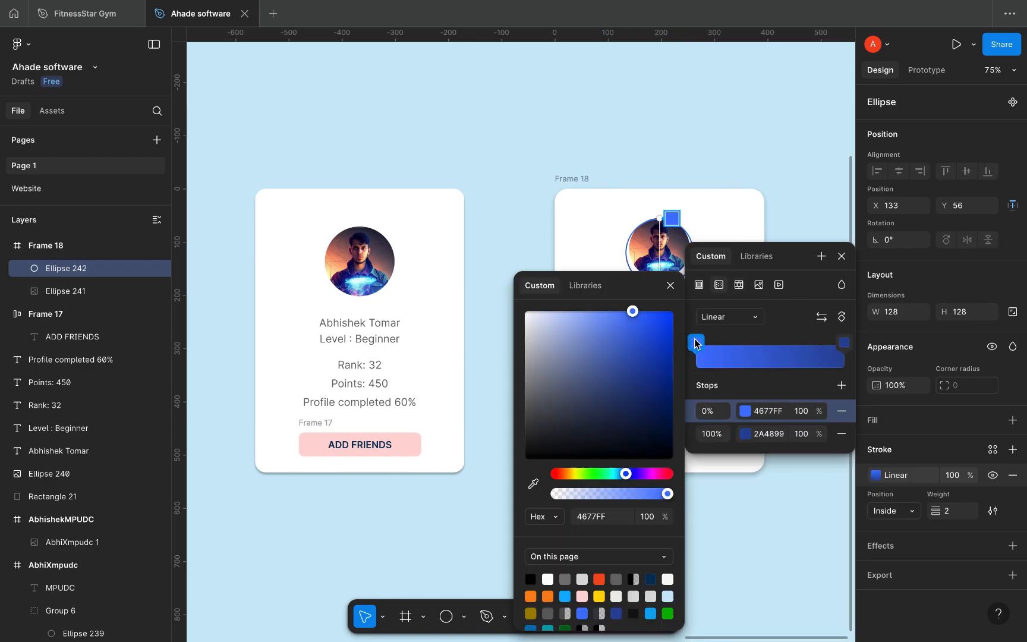
{"action": "left_click", "coordinate": [644, 476]}
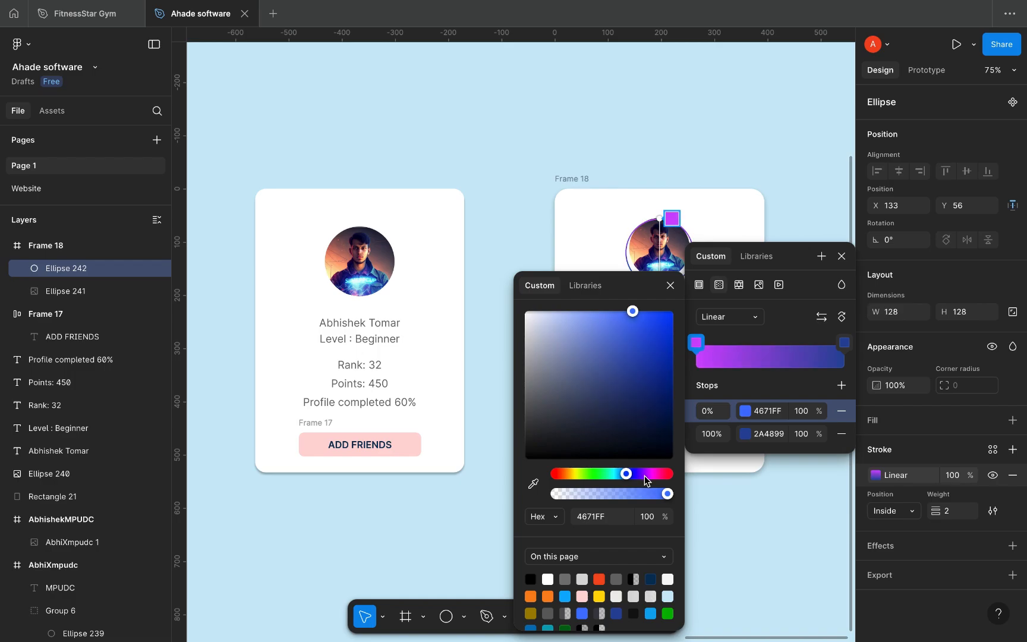
{"action": "left_click", "coordinate": [846, 262]}
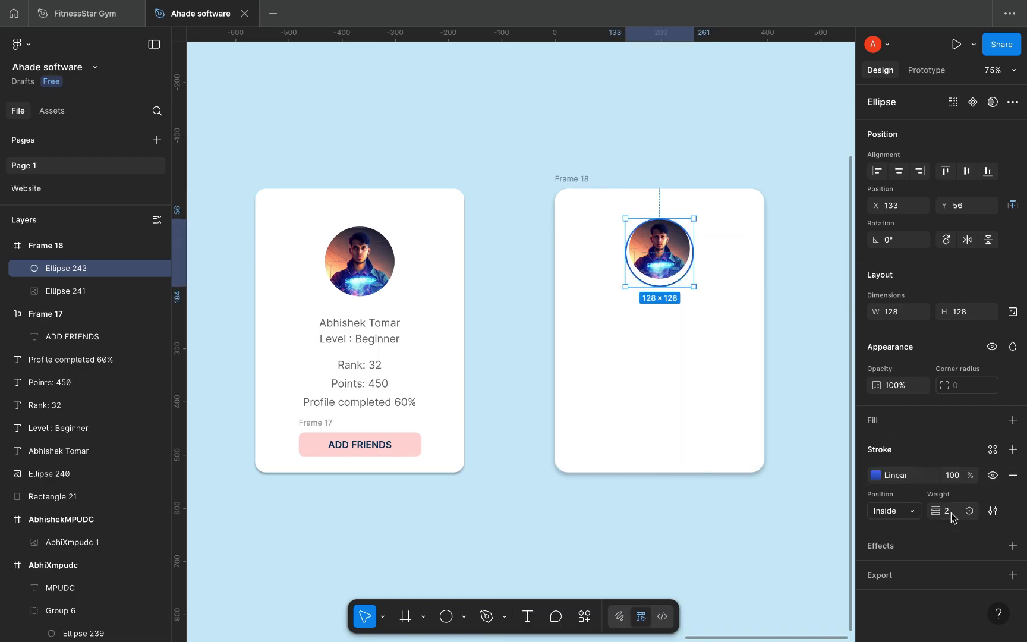
Step: Set the ring outline to weight 3, nudge it up, and add a drop shadow with blur 8
{"action": "key", "text": "Up"}
{"action": "key", "text": "Up"}
{"action": "key", "text": "Down"}
{"action": "left_click_drag", "start_coordinate": [662, 263], "coordinate": [662, 262]}
{"action": "key", "text": "Up"}
{"action": "key", "text": "Up"}
{"action": "key", "text": "Up"}
{"action": "key", "text": "Up"}
{"action": "key", "text": "Up"}
{"action": "key", "text": "Up"}
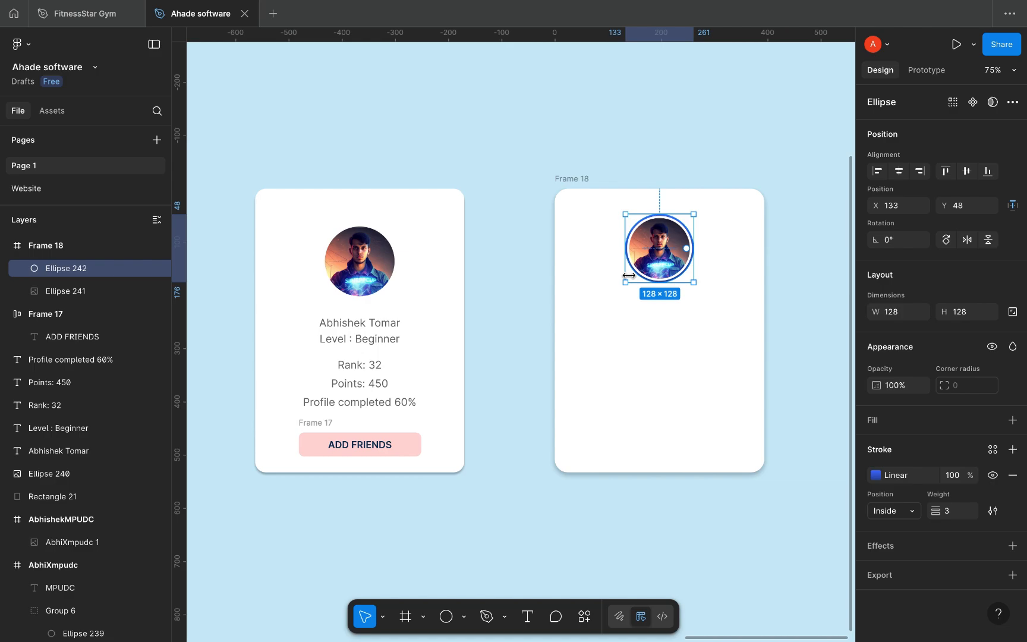
{"action": "left_click", "coordinate": [1012, 546]}
{"action": "left_click", "coordinate": [781, 569]}
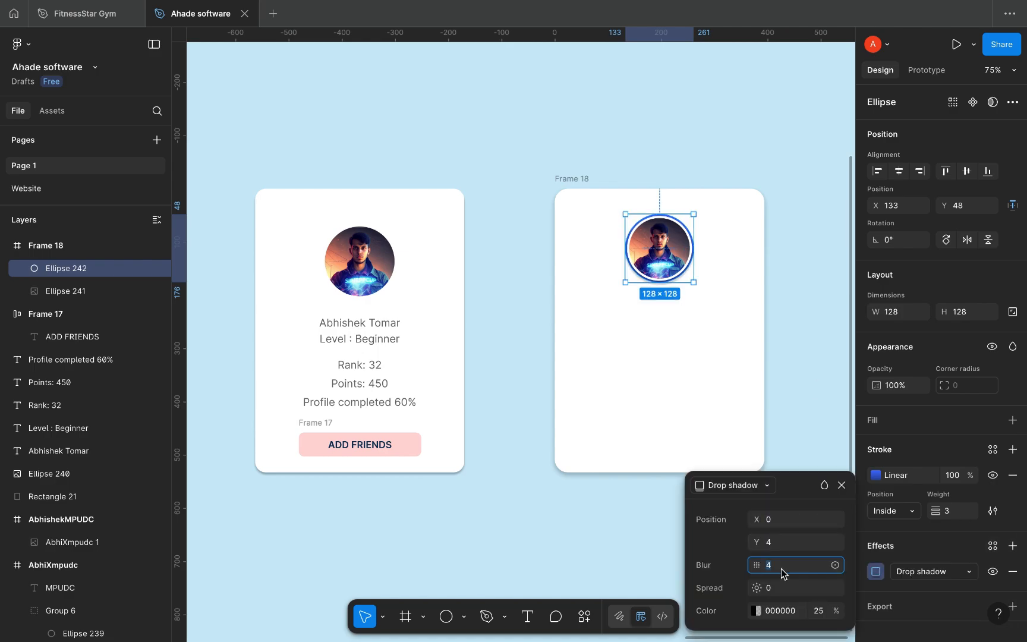
{"action": "key", "text": "Up"}
Step: Fill the ring white FFFFFF and send it behind the photo
{"action": "left_click", "coordinate": [1013, 420]}
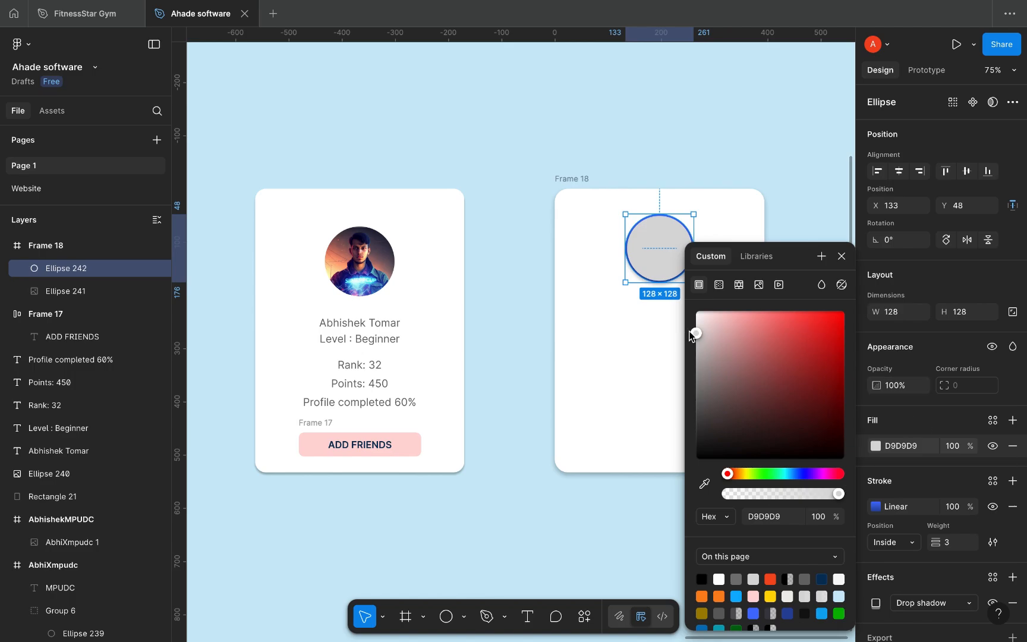
{"action": "left_click_drag", "start_coordinate": [695, 332], "coordinate": [691, 291]}
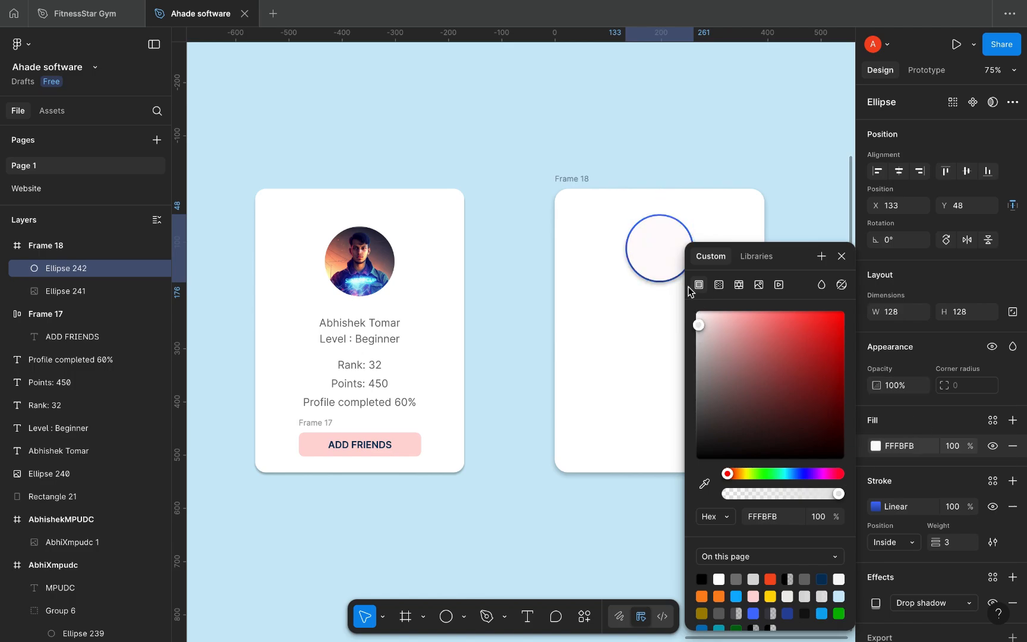
{"action": "left_click", "coordinate": [842, 257]}
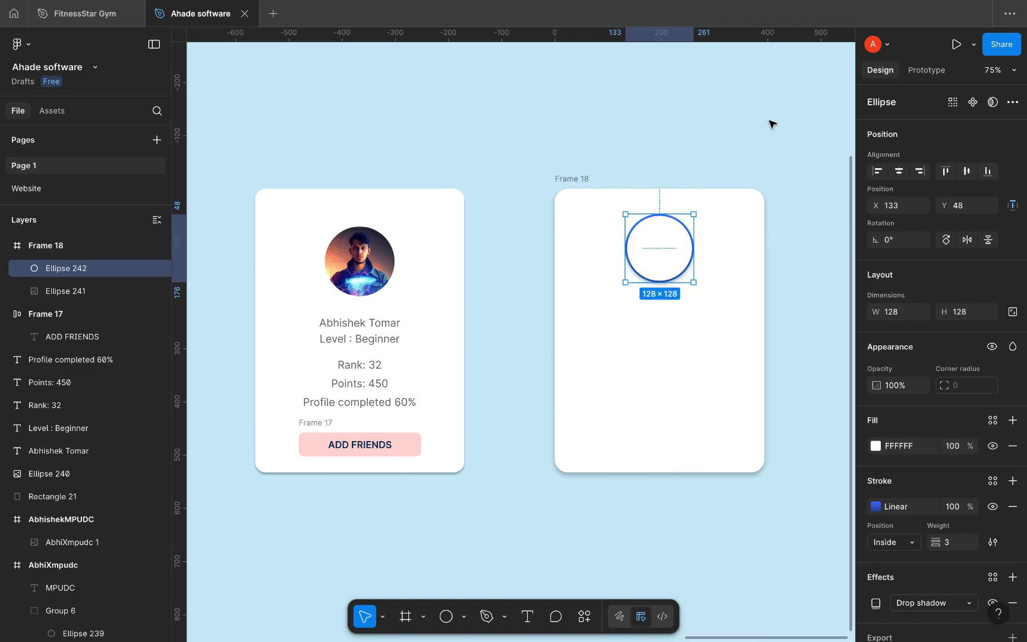
{"action": "key", "text": "ctrl+bracketleft"}
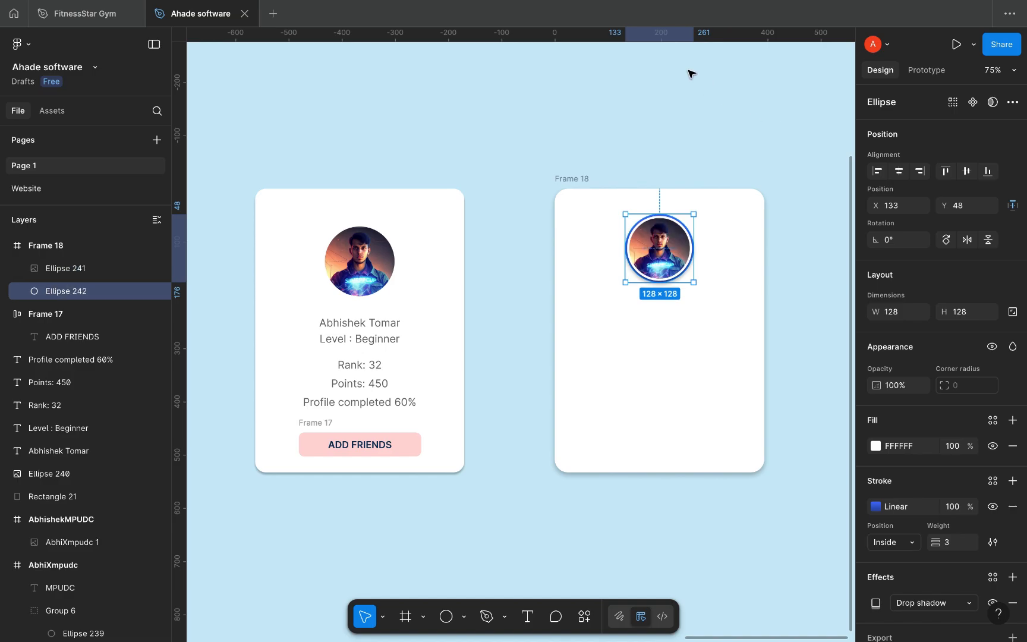
{"action": "left_click", "coordinate": [712, 127]}
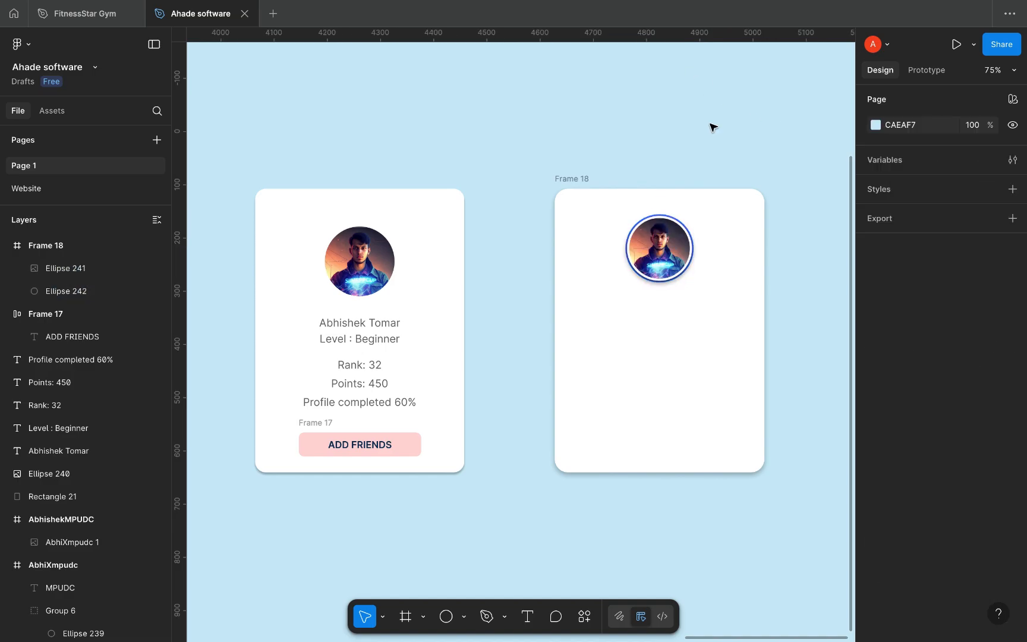
Step: Set Ellipse 242's shadow to Y 0, blur 10, colour 436CF3 sampled from the ring
{"action": "left_click", "coordinate": [687, 232]}
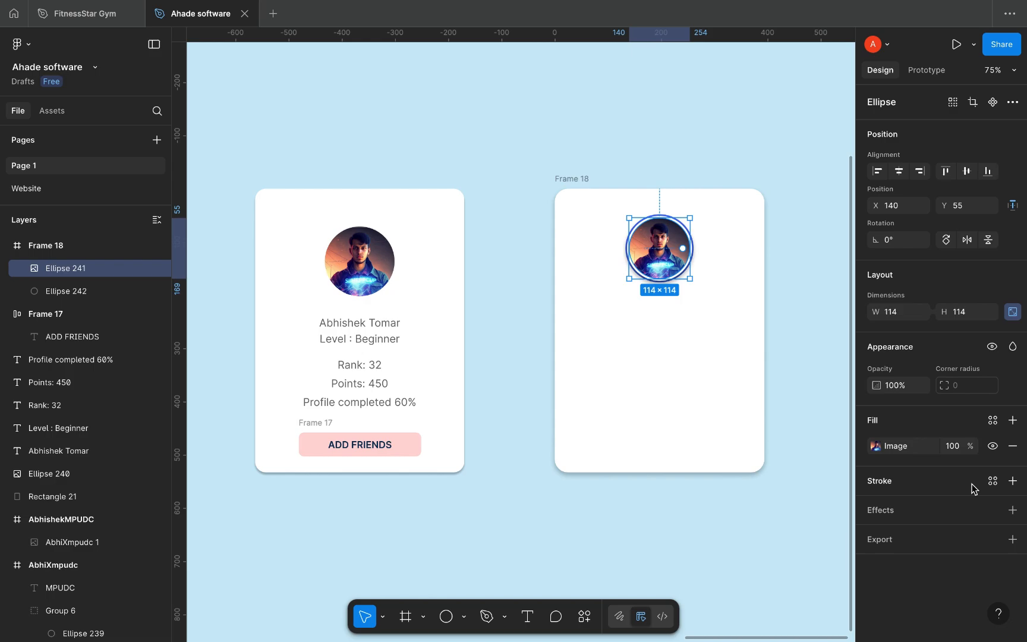
{"action": "left_click", "coordinate": [5, 314]}
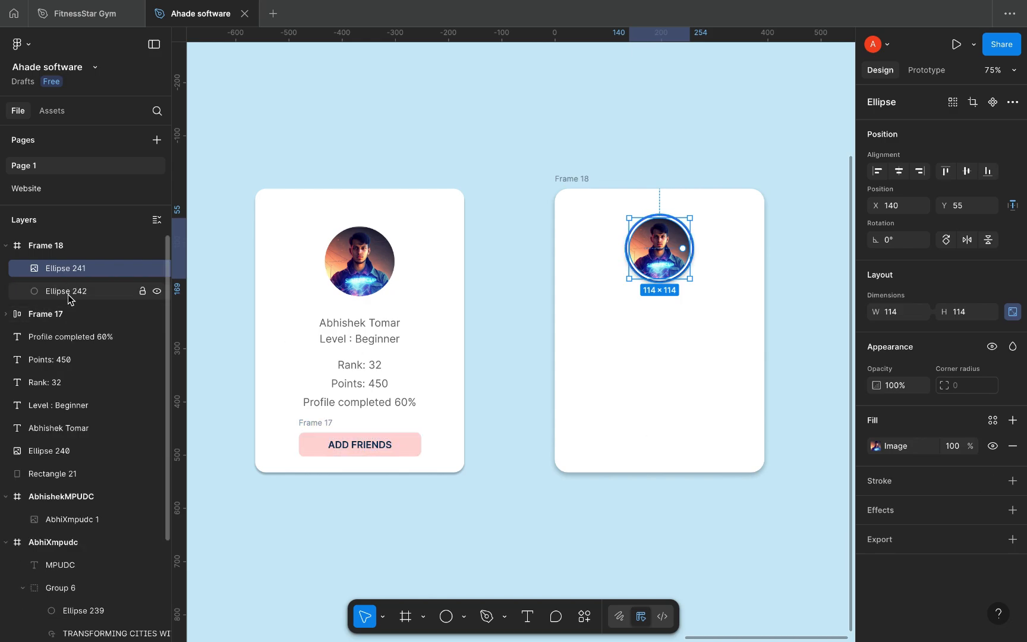
{"action": "left_click", "coordinate": [67, 291]}
{"action": "left_click", "coordinate": [877, 603]}
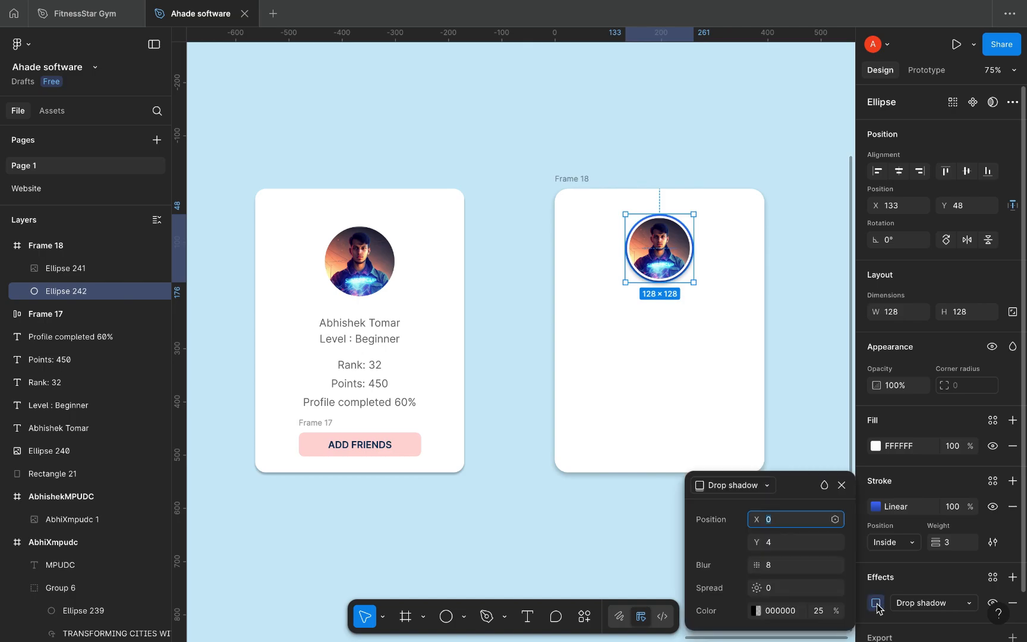
{"action": "left_click", "coordinate": [776, 543]}
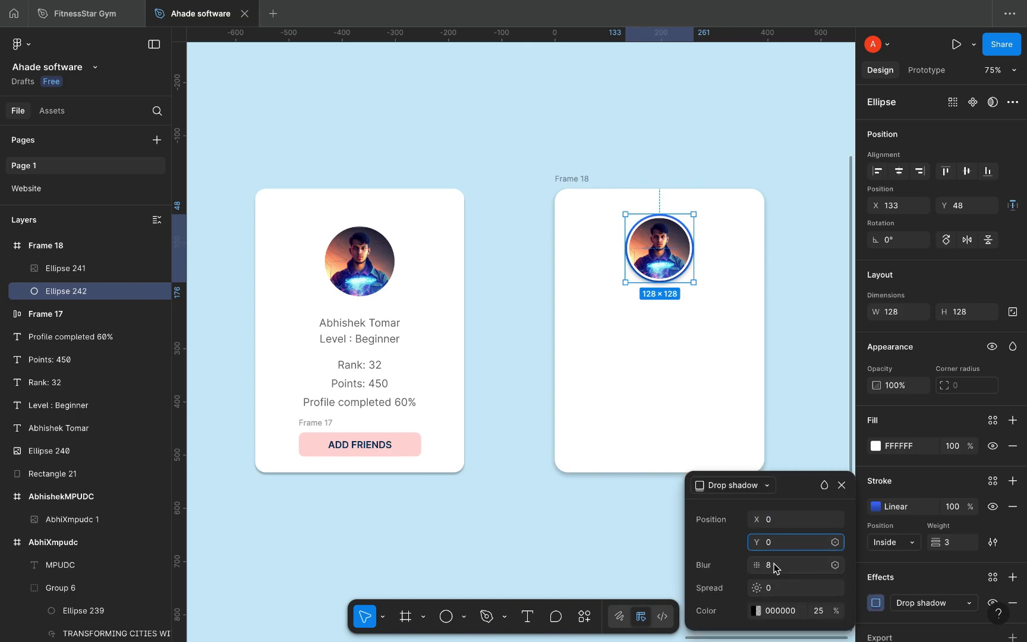
{"action": "left_click", "coordinate": [775, 565]}
{"action": "key", "text": "Up"}
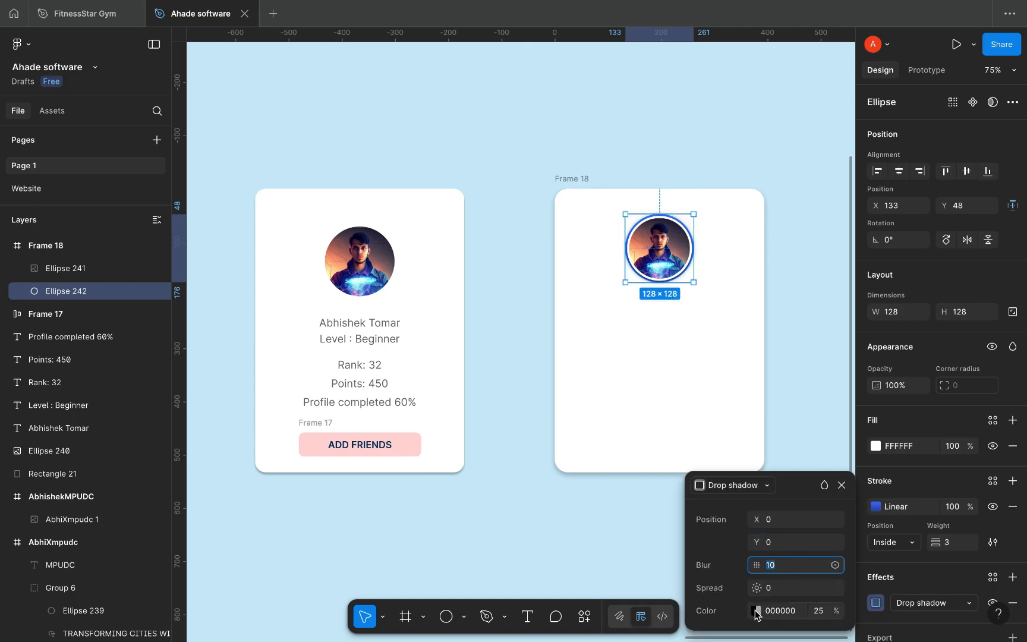
{"action": "left_click", "coordinate": [756, 610]}
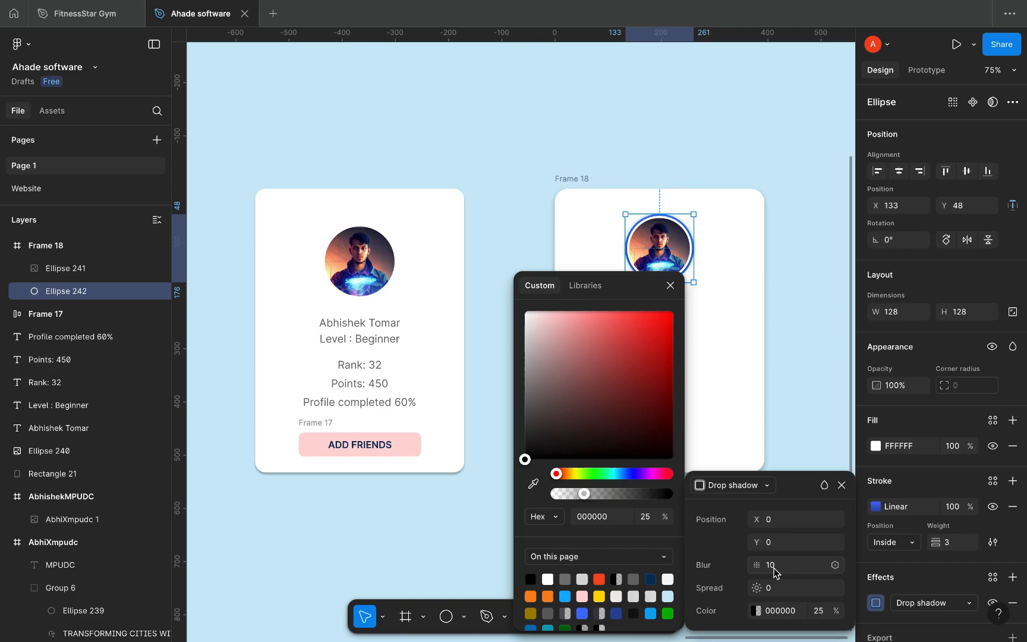
{"action": "left_click", "coordinate": [533, 484]}
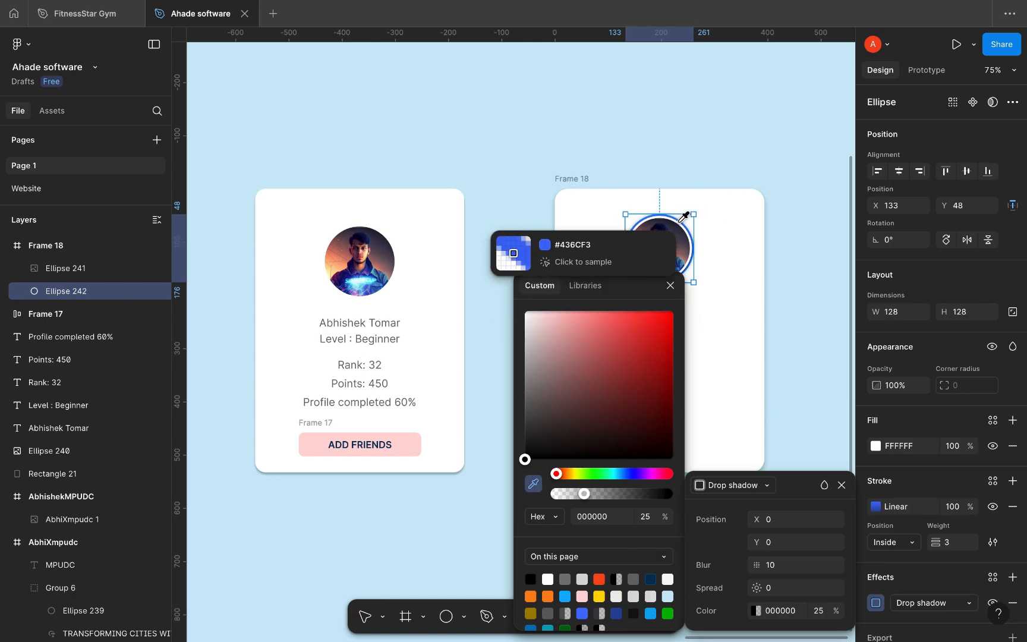
{"action": "left_click", "coordinate": [682, 220]}
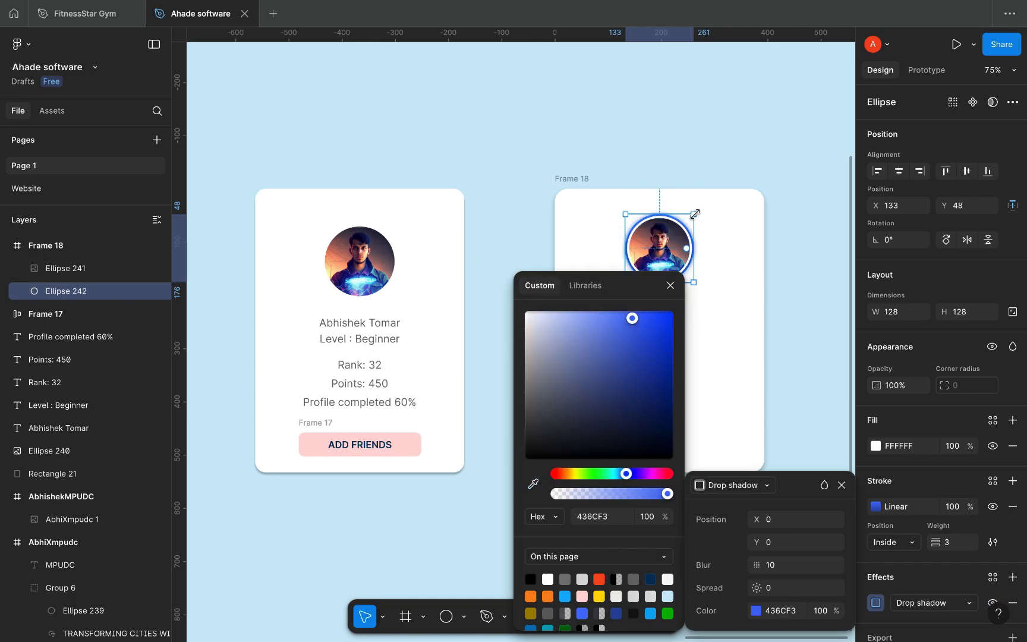
Step: Add a drop shadow to Ellipse 241 with Y 0, blur 10 and sampled blue 436DF5
{"action": "left_click", "coordinate": [661, 255]}
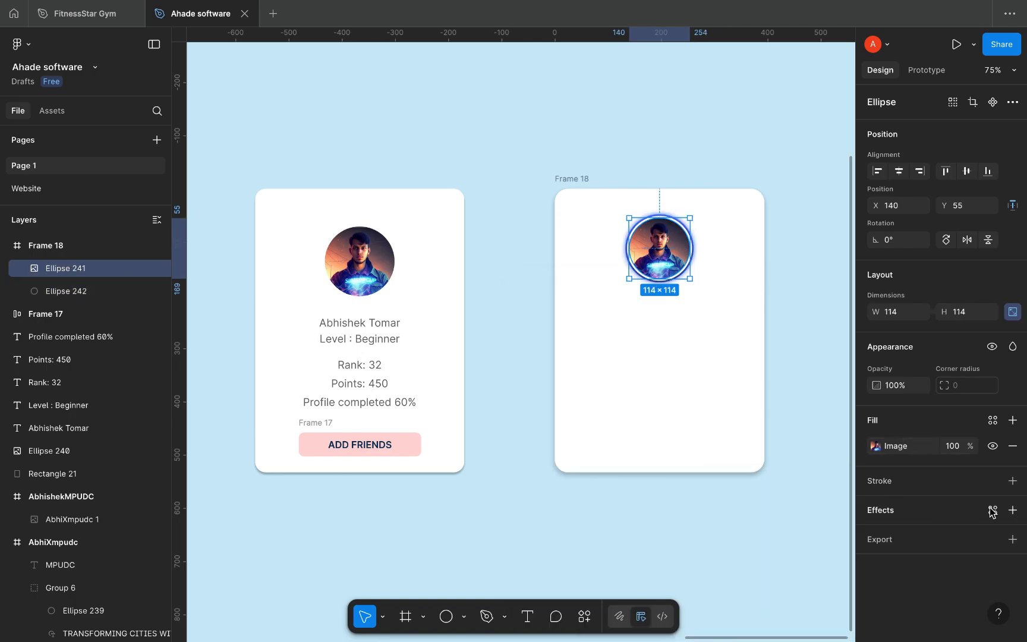
{"action": "left_click", "coordinate": [1013, 510]}
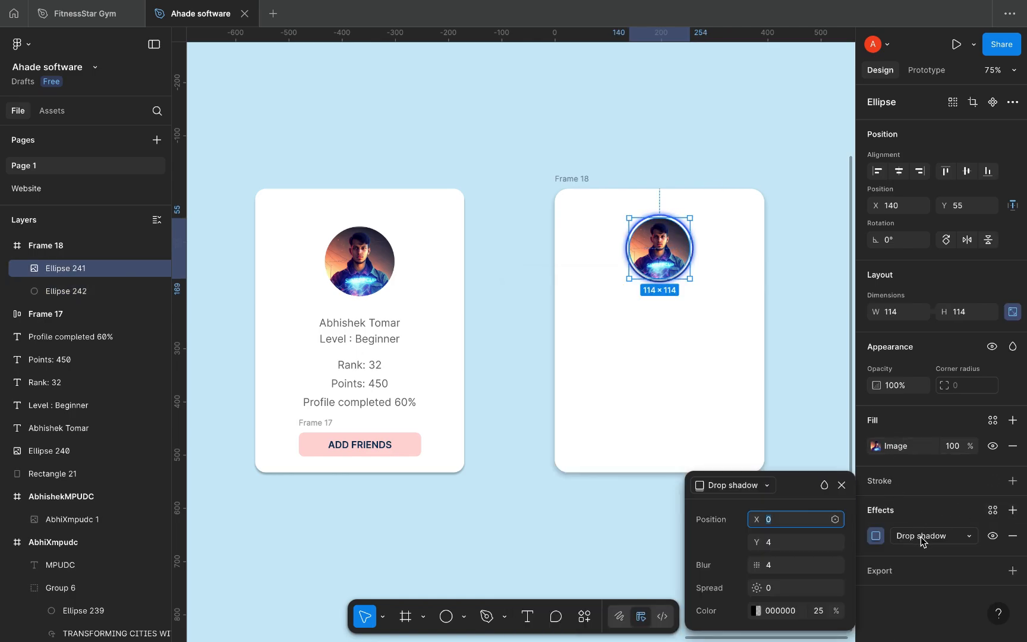
{"action": "left_click", "coordinate": [788, 541]}
{"action": "left_click", "coordinate": [777, 565]}
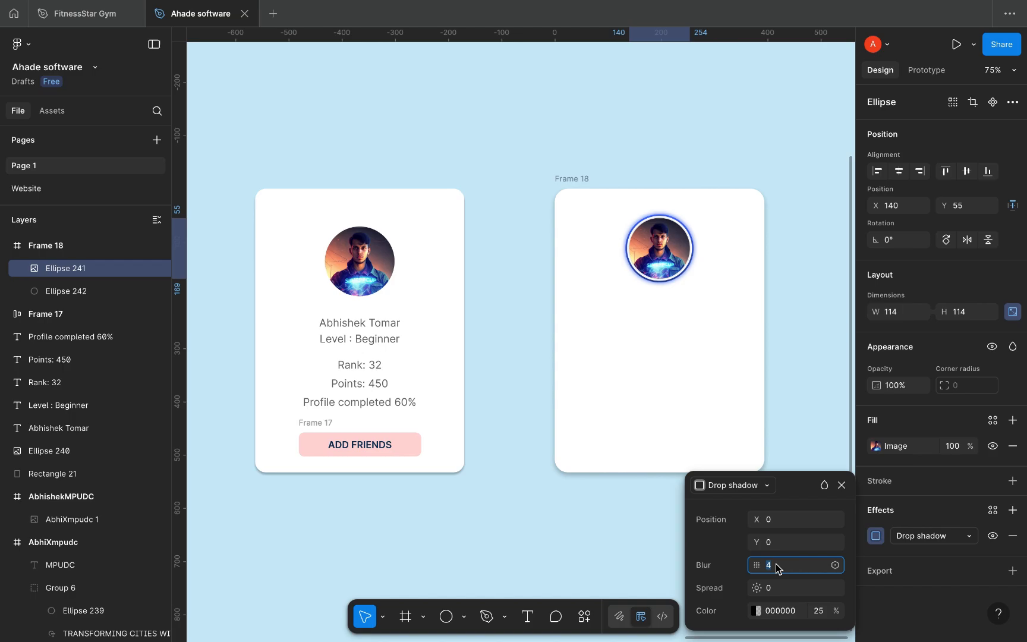
{"action": "key", "text": "Up"}
{"action": "key", "text": "Up"}
{"action": "key", "text": "Return"}
{"action": "left_click", "coordinate": [756, 611]}
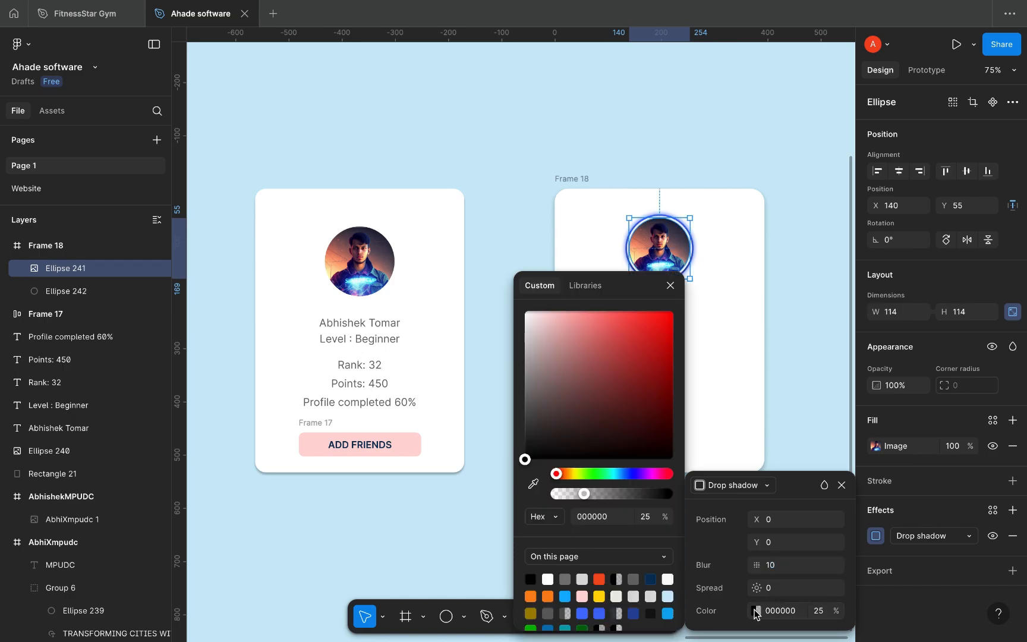
{"action": "left_click", "coordinate": [654, 578]}
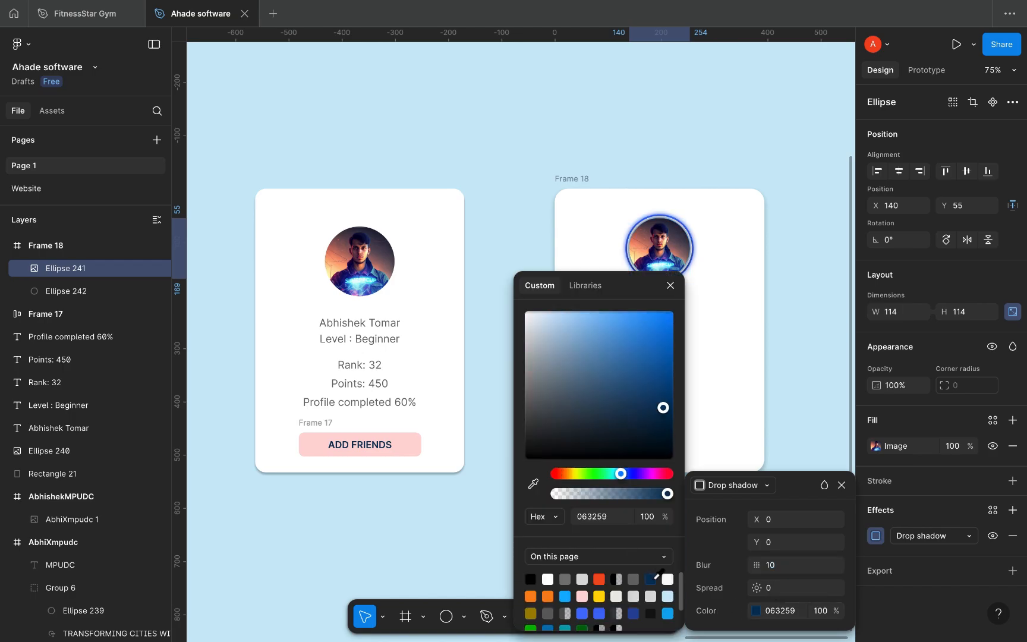
{"action": "left_click", "coordinate": [633, 612]}
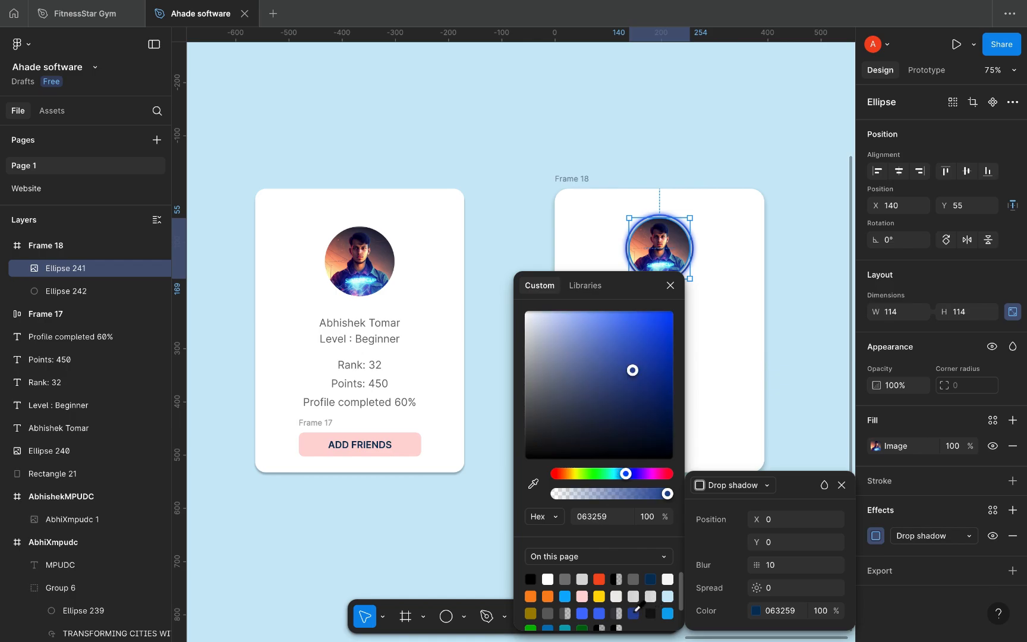
{"action": "left_click", "coordinate": [533, 485]}
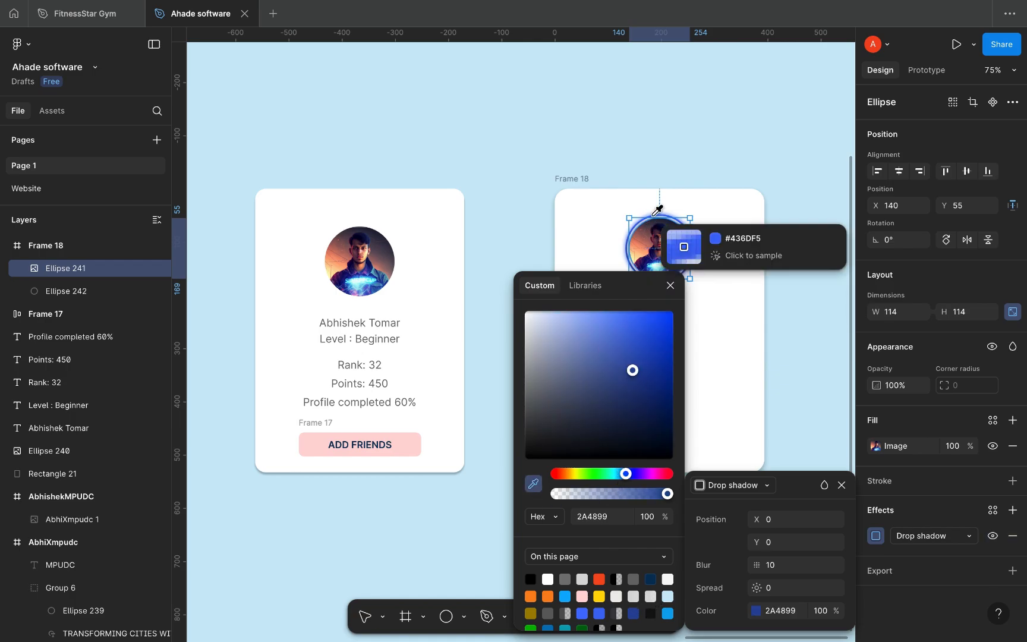
{"action": "left_click", "coordinate": [682, 245]}
{"action": "left_click", "coordinate": [691, 119]}
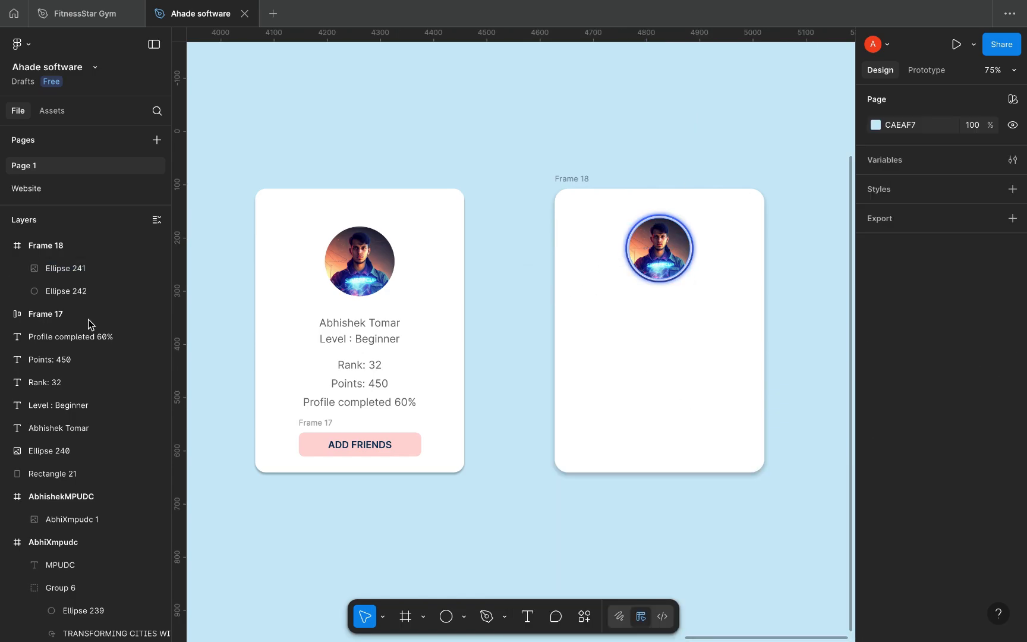
Step: Raise Ellipse 242's drop shadow to blur 15 and spread 2
{"action": "left_click", "coordinate": [66, 291]}
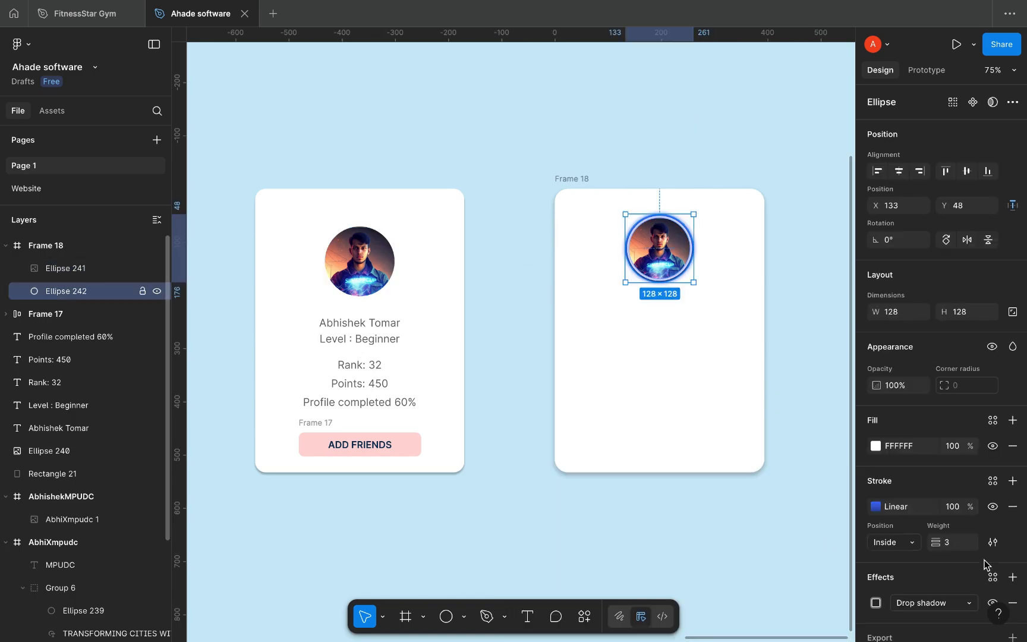
{"action": "left_click", "coordinate": [875, 602]}
{"action": "left_click", "coordinate": [786, 565]}
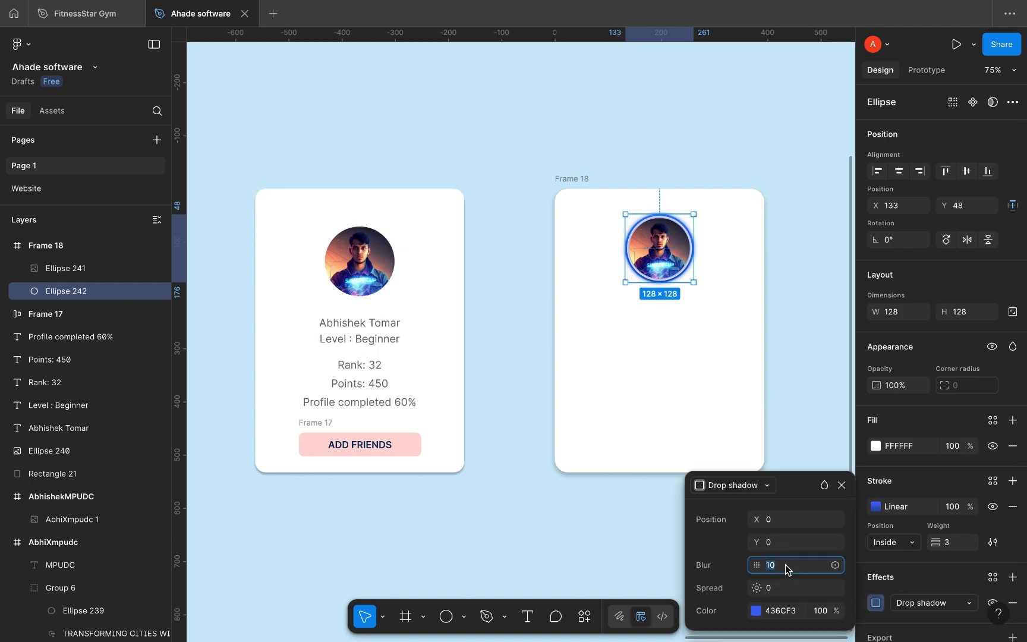
{"action": "key", "text": "Up"}
{"action": "key", "text": "Tab"}
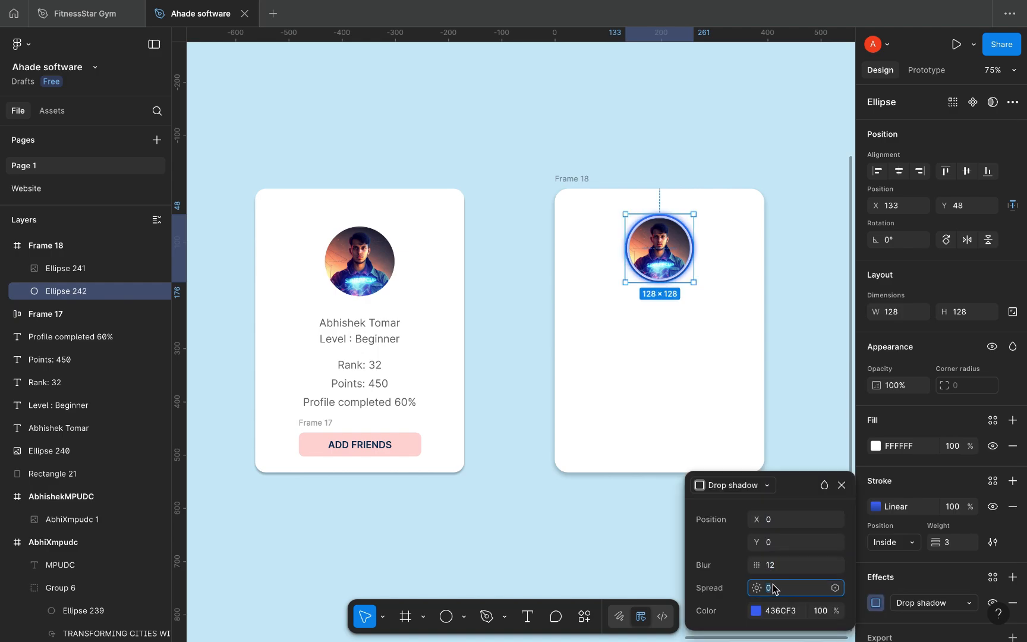
{"action": "key", "text": "Up"}
{"action": "key", "text": "Up"}
{"action": "key", "text": "Up"}
{"action": "key", "text": "Down"}
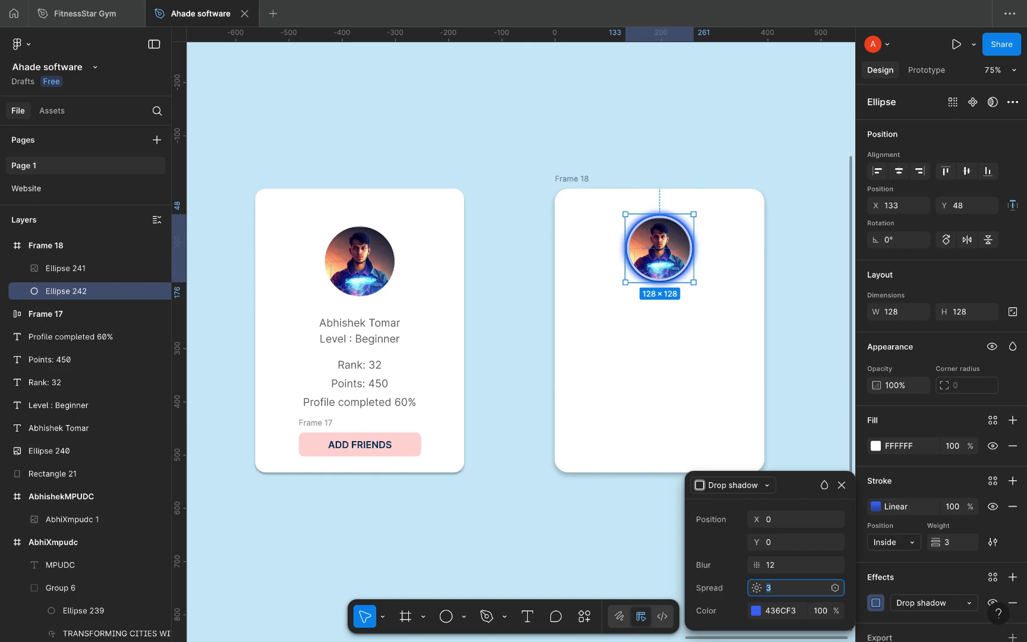
{"action": "left_click", "coordinate": [782, 566]}
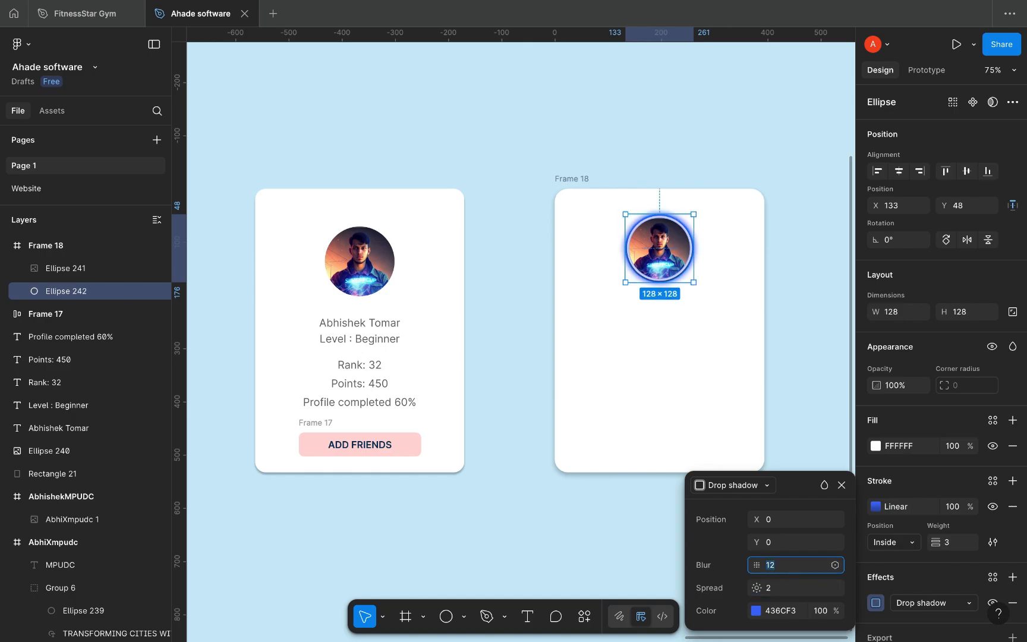
{"action": "key", "text": "Up"}
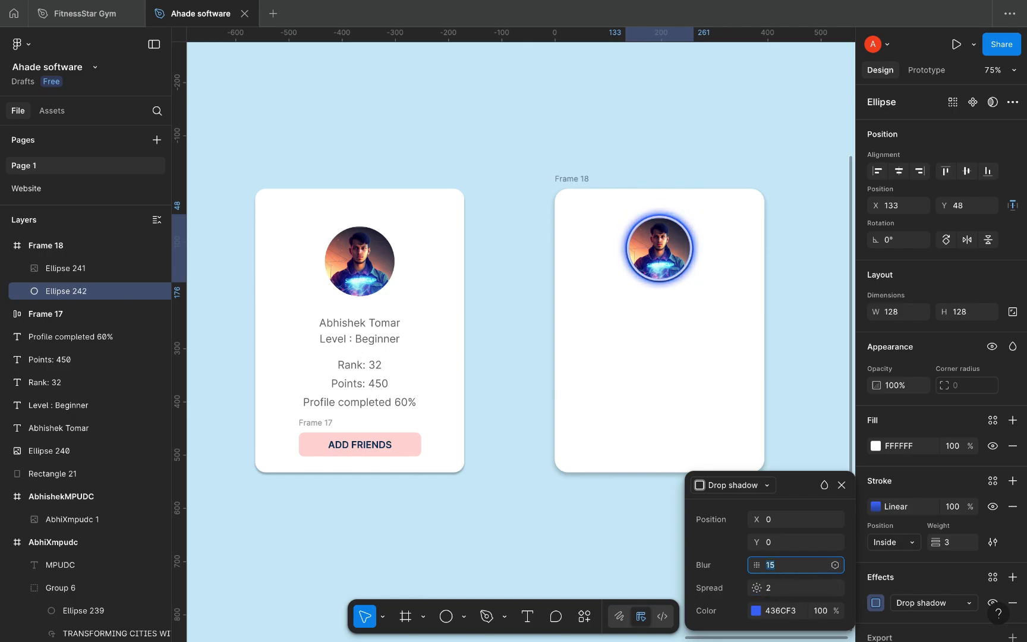
{"action": "left_click", "coordinate": [509, 210]}
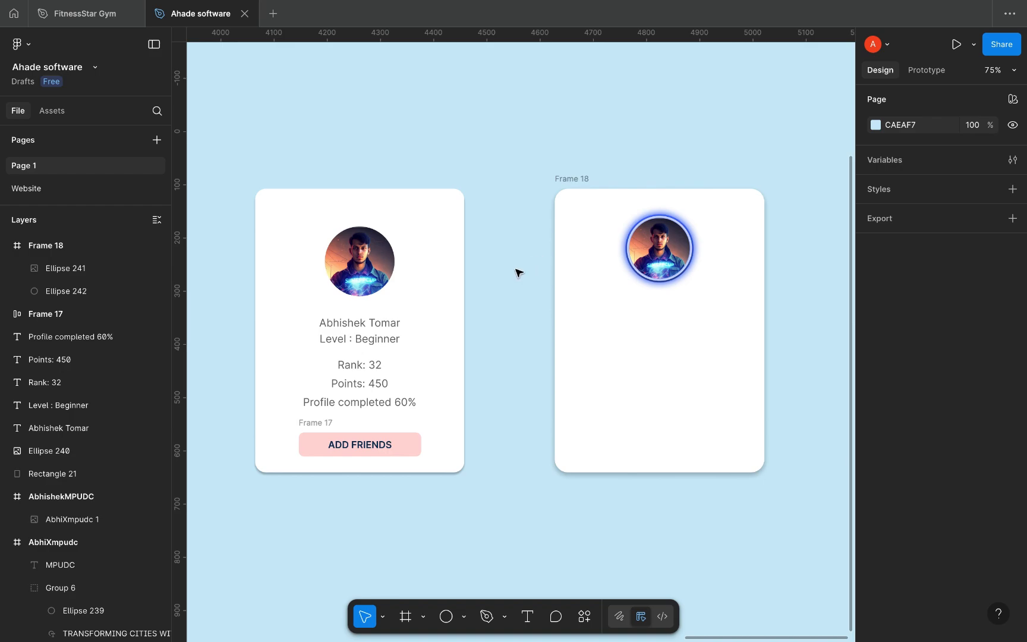
Step: Add the user's name as a text layer below the avatar in Frame 18
{"action": "key", "text": "t"}
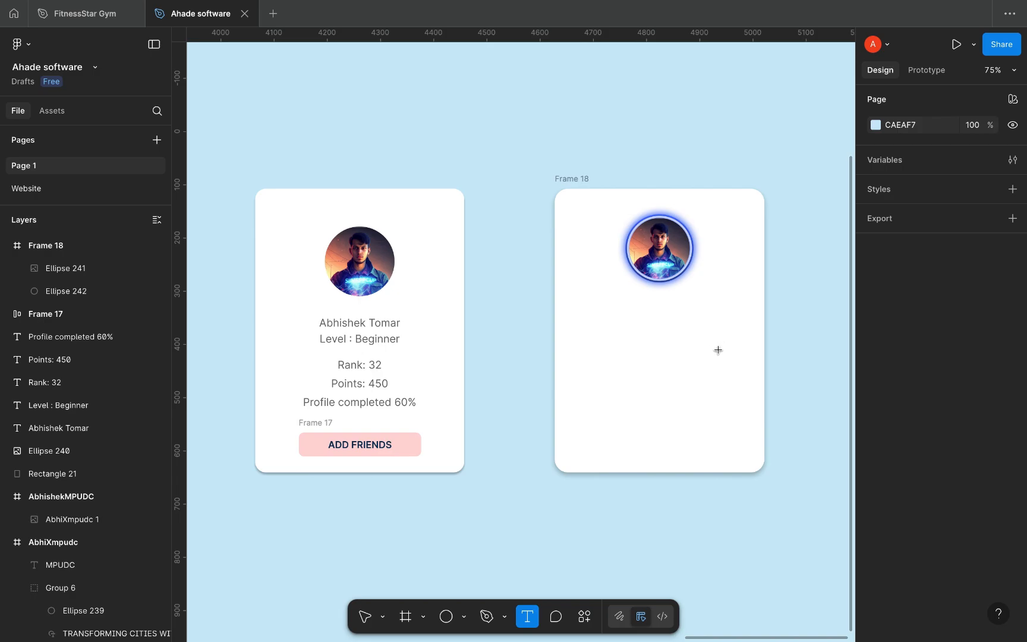
{"action": "left_click", "coordinate": [641, 325]}
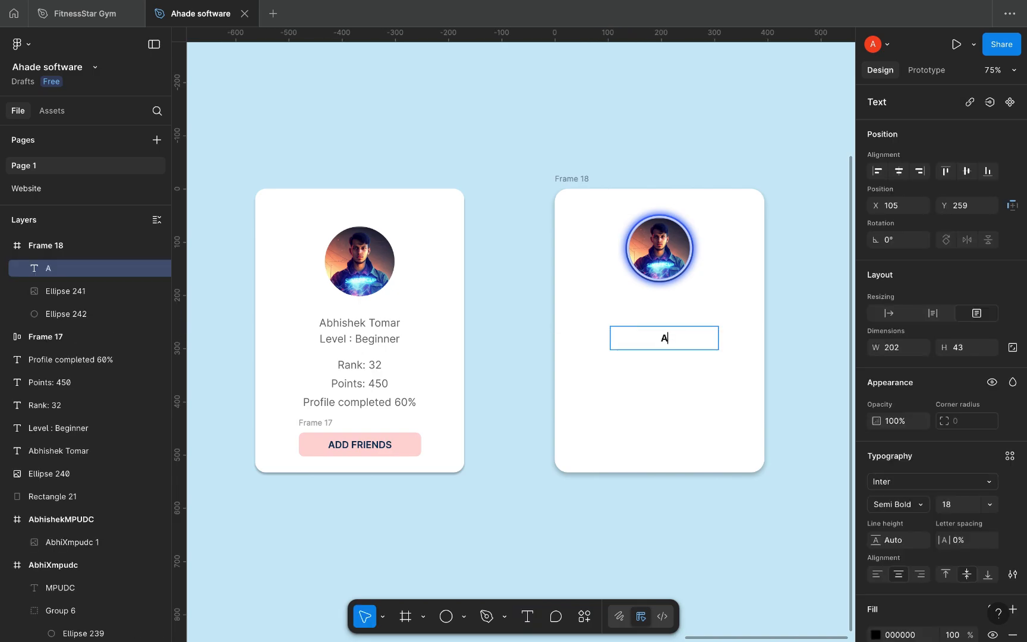
{"action": "key", "text": "Escape"}
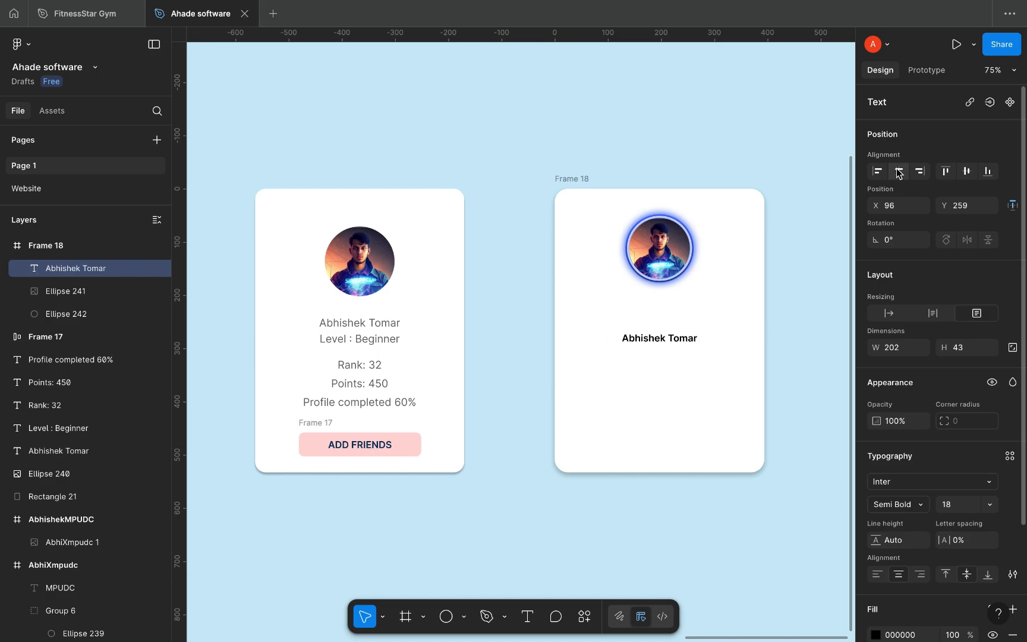
{"action": "key", "text": "Escape"}
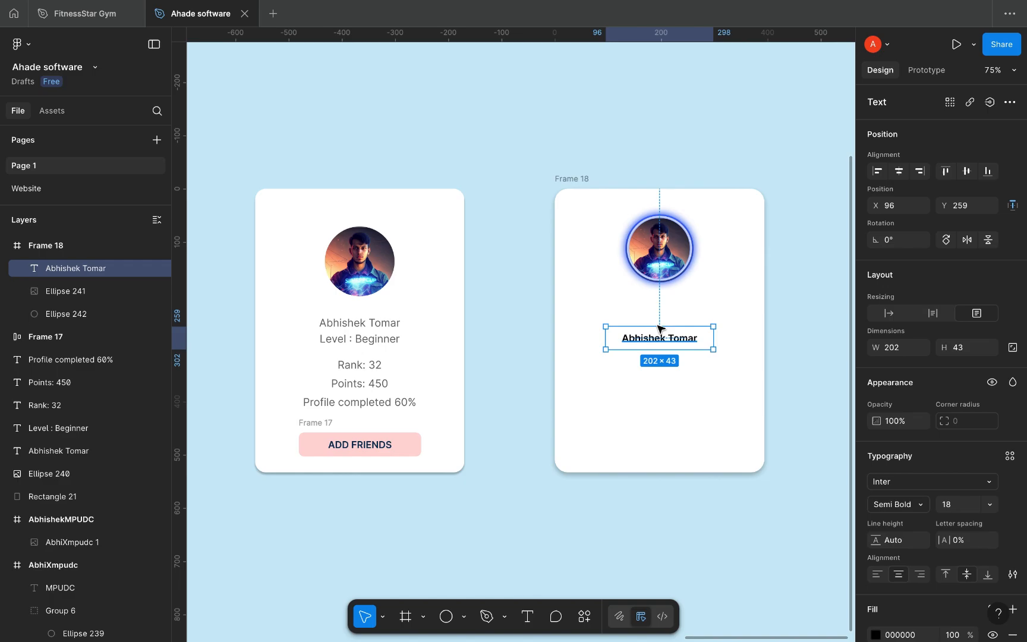
Step: Duplicate the name into a grey, Regular-weight BEGINNER label with height 36
{"action": "left_click_drag", "start_coordinate": [660, 323], "coordinate": [660, 334]}
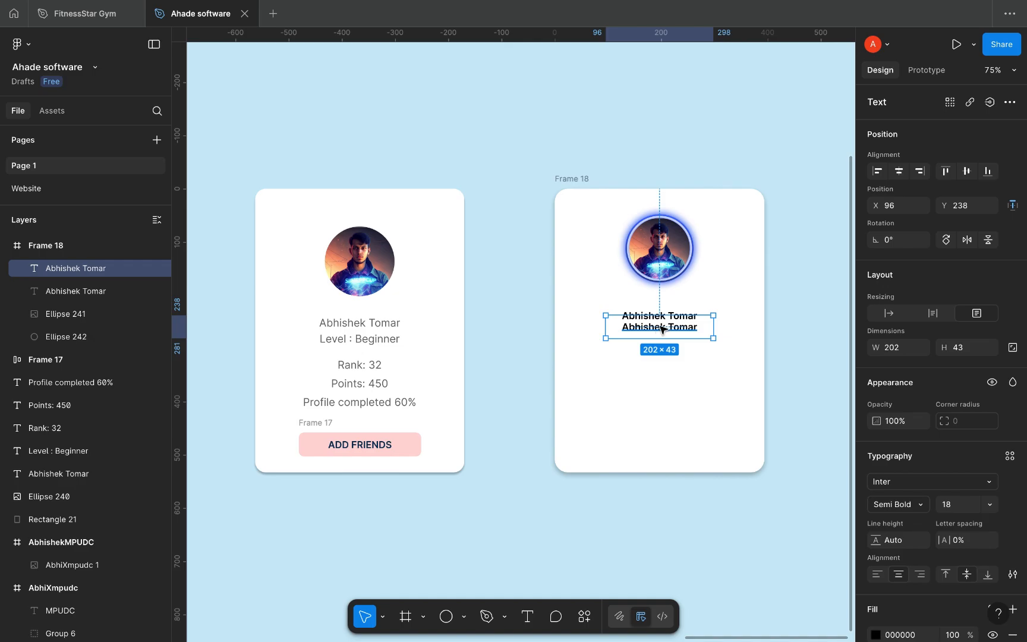
{"action": "double_click", "coordinate": [661, 329]}
{"action": "type", "text": "BEGINNE"}
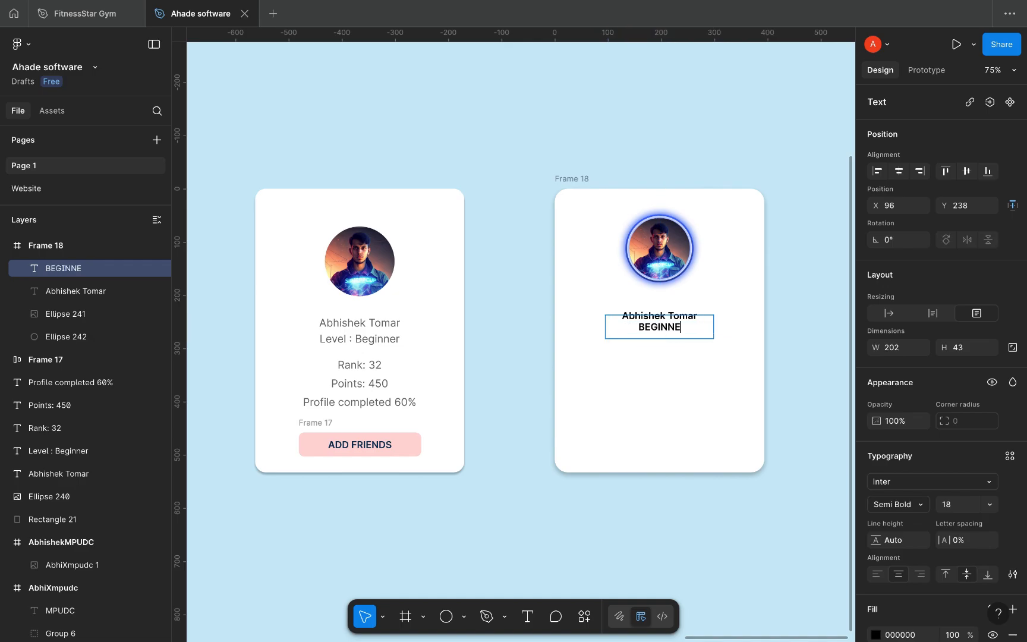
{"action": "type", "text": "R"}
{"action": "key", "text": "Escape"}
{"action": "left_click", "coordinate": [922, 506]}
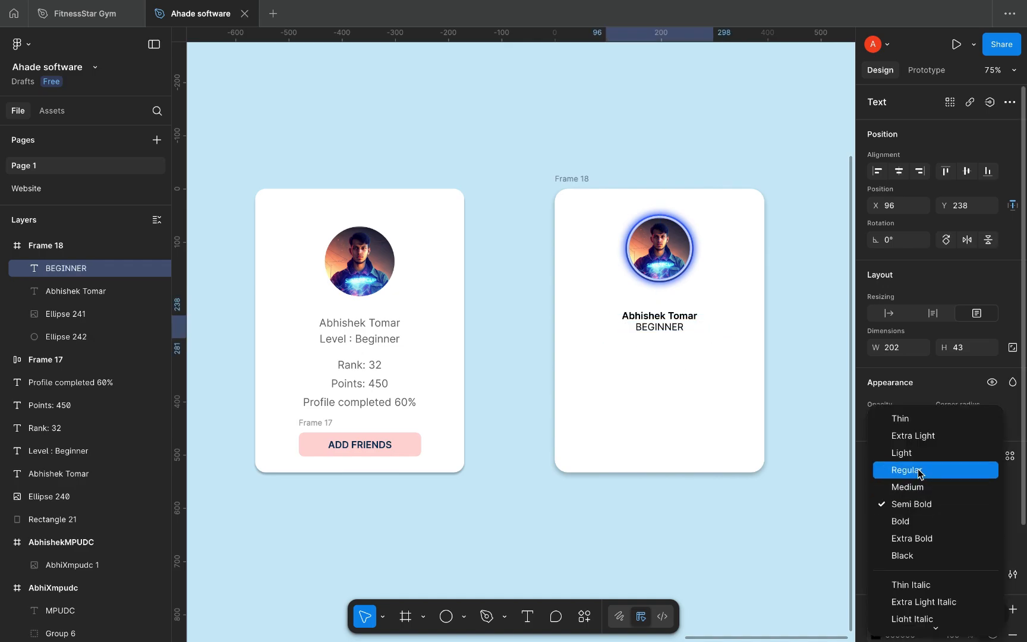
{"action": "left_click", "coordinate": [920, 470]}
{"action": "left_click", "coordinate": [876, 634]}
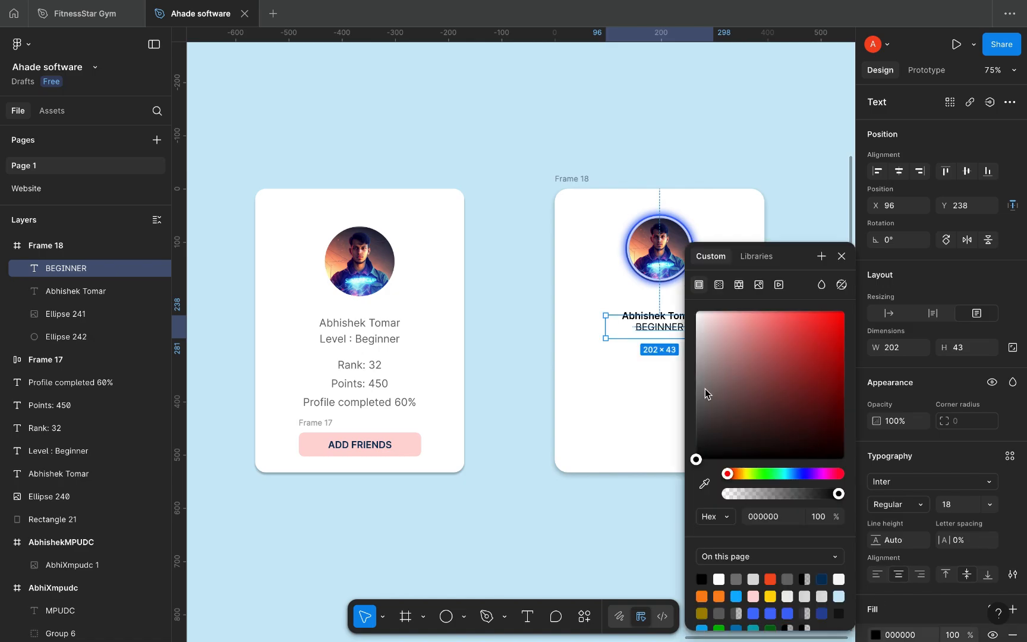
{"action": "left_click_drag", "start_coordinate": [705, 389], "coordinate": [689, 388]}
{"action": "left_click", "coordinate": [841, 257]}
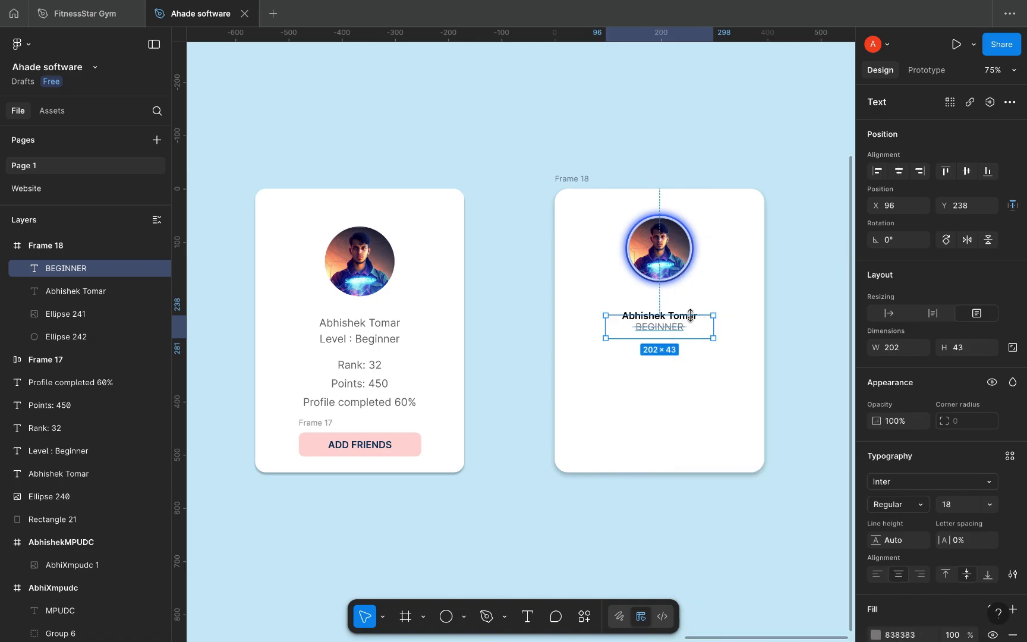
{"action": "left_click_drag", "start_coordinate": [692, 322], "coordinate": [692, 323]}
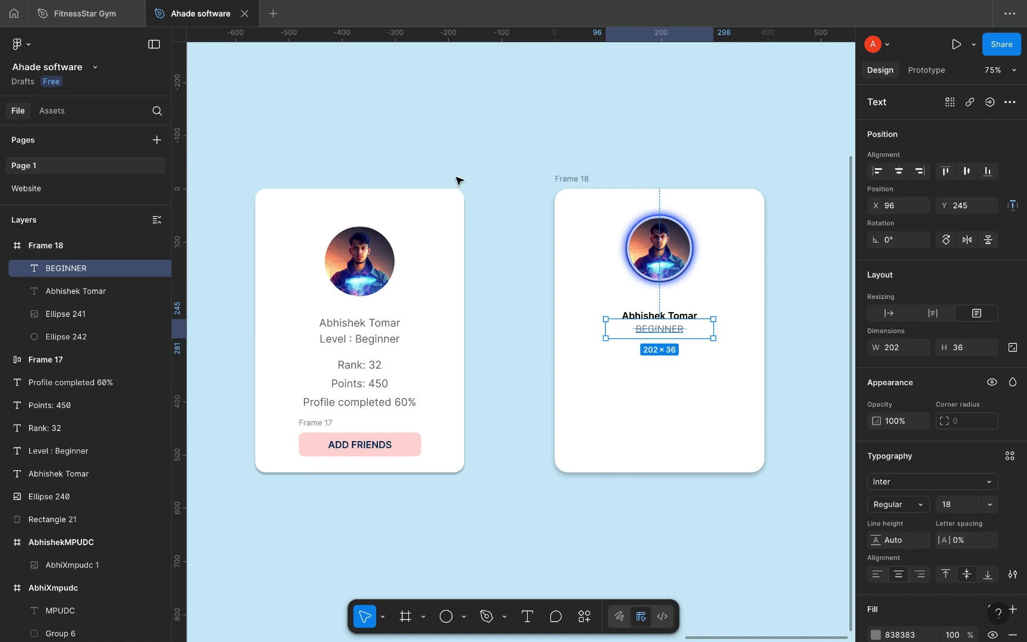
Step: Nudge the BEGINNER label down so it sits centred beneath the name
{"action": "left_click", "coordinate": [502, 184]}
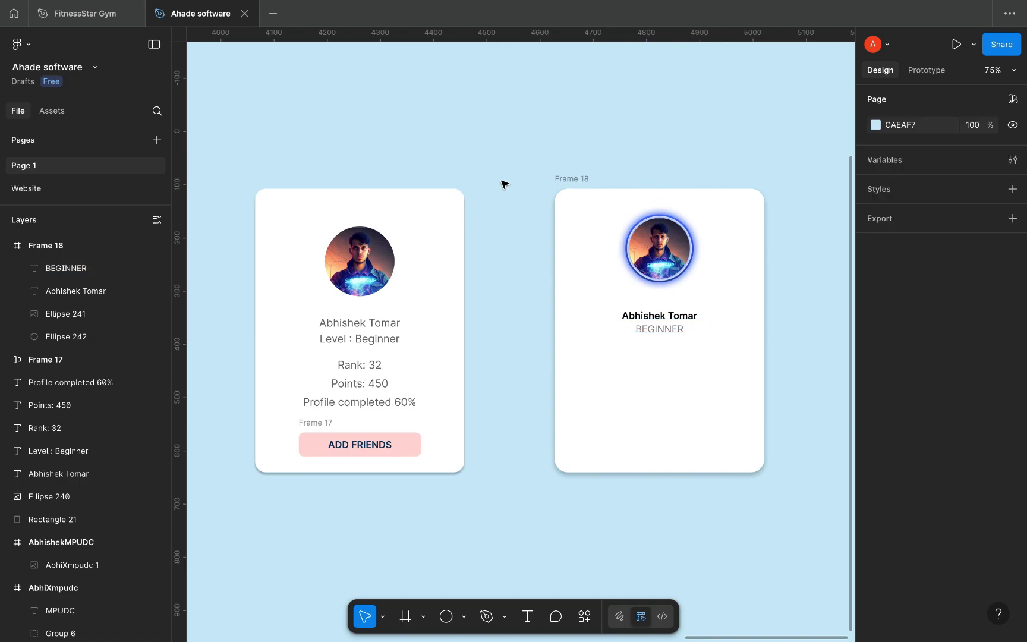
{"action": "left_click", "coordinate": [660, 332]}
{"action": "key", "text": "Down"}
{"action": "key", "text": "Down"}
{"action": "key", "text": "Down"}
{"action": "key", "text": "Down"}
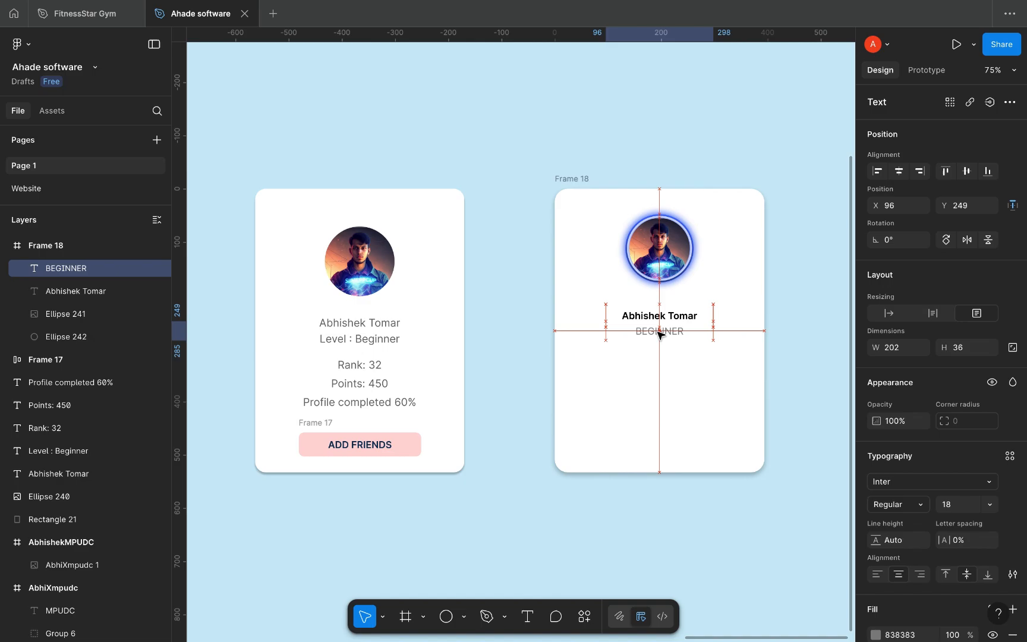
{"action": "key", "text": "alt"}
{"action": "key", "text": "Down"}
{"action": "key", "text": "Down"}
{"action": "key", "text": "Down"}
{"action": "key", "text": "Down"}
{"action": "key", "text": "Down"}
{"action": "key", "text": "Down"}
{"action": "key", "text": "Down"}
{"action": "key", "text": "Down"}
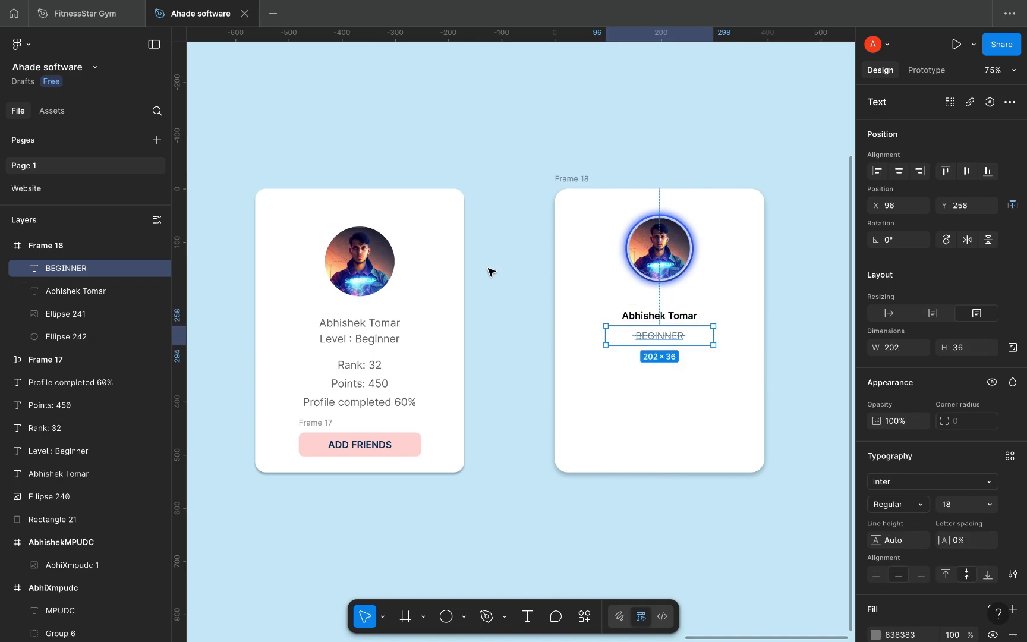
{"action": "left_click", "coordinate": [521, 326]}
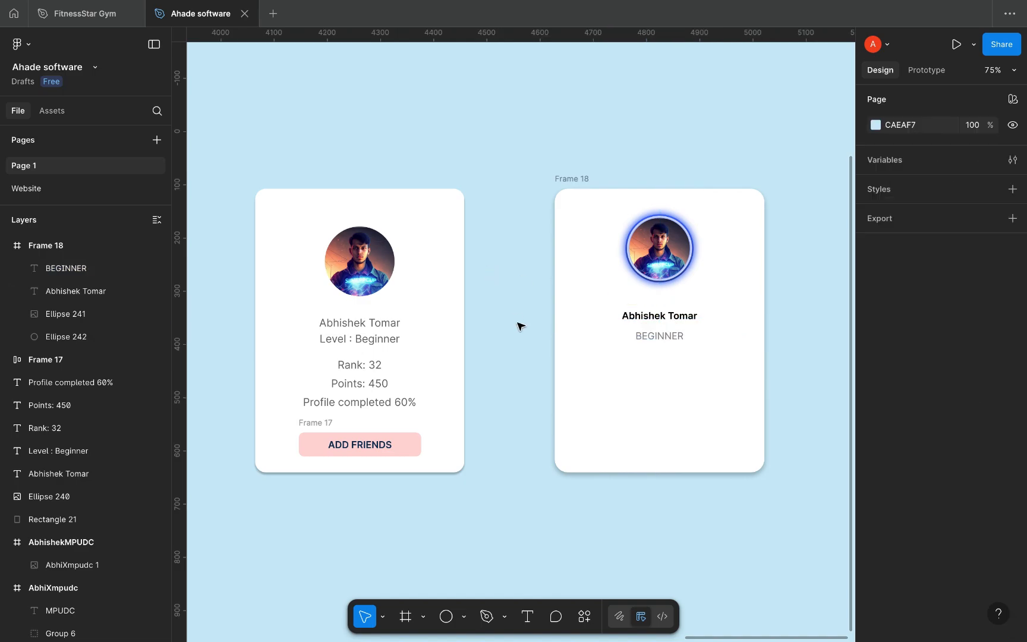
{"action": "left_click", "coordinate": [652, 336]}
{"action": "left_click", "coordinate": [652, 323]}
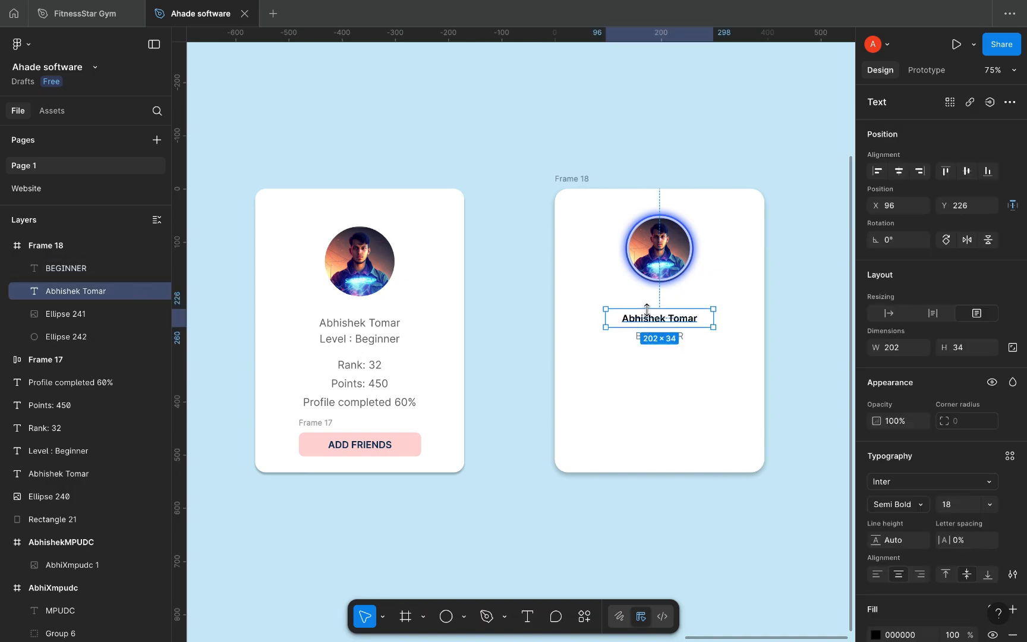
{"action": "left_click", "coordinate": [617, 385]}
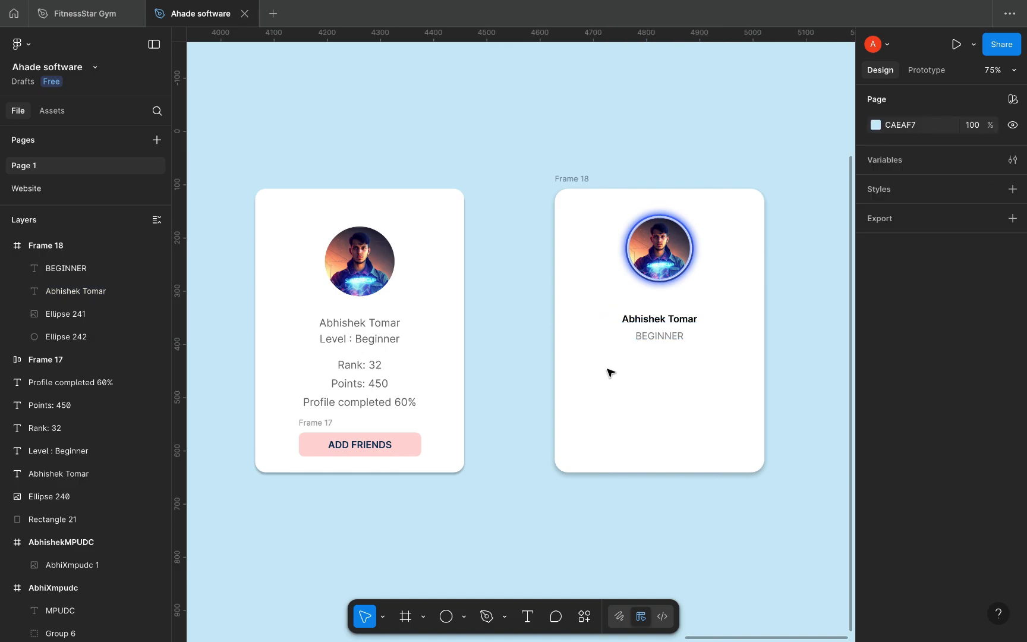
Step: Draw a row of three 78×78 grey circles below the BEGINNER label
{"action": "key", "text": "o"}
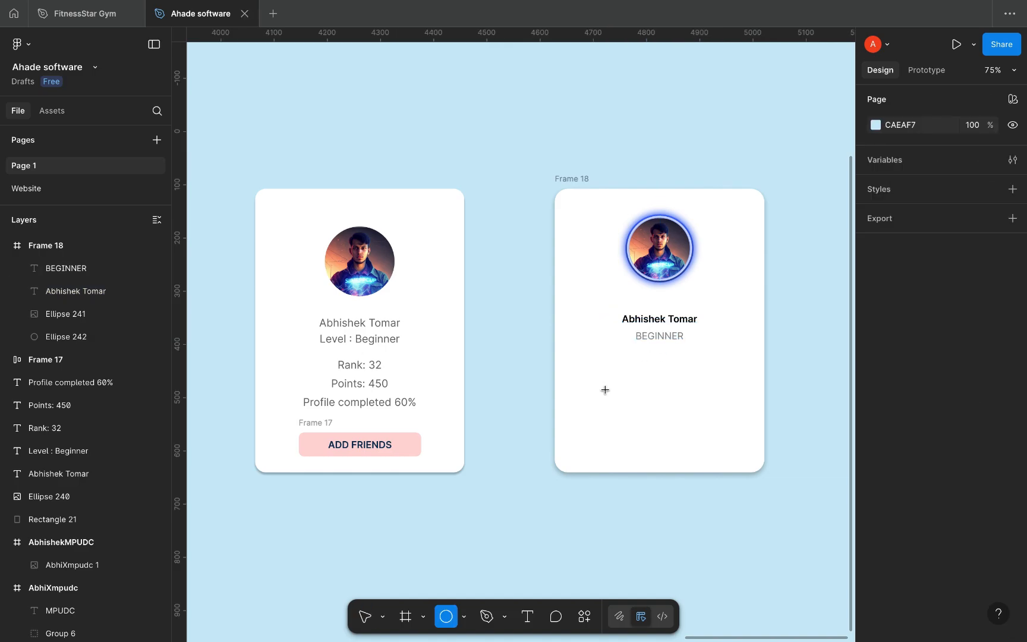
{"action": "mouse_move", "coordinate": [605, 390]}
{"action": "left_mouse_down"}
{"action": "mouse_move", "coordinate": [624, 402]}
{"action": "mouse_move", "coordinate": [602, 388]}
{"action": "left_mouse_up"}
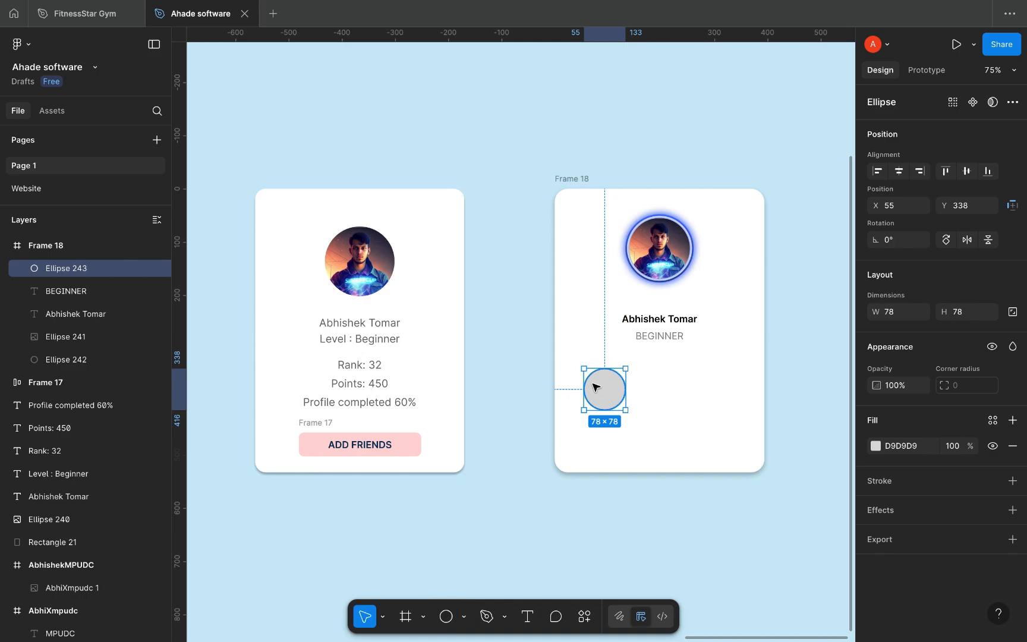
{"action": "left_click_drag", "start_coordinate": [594, 388], "coordinate": [665, 400]}
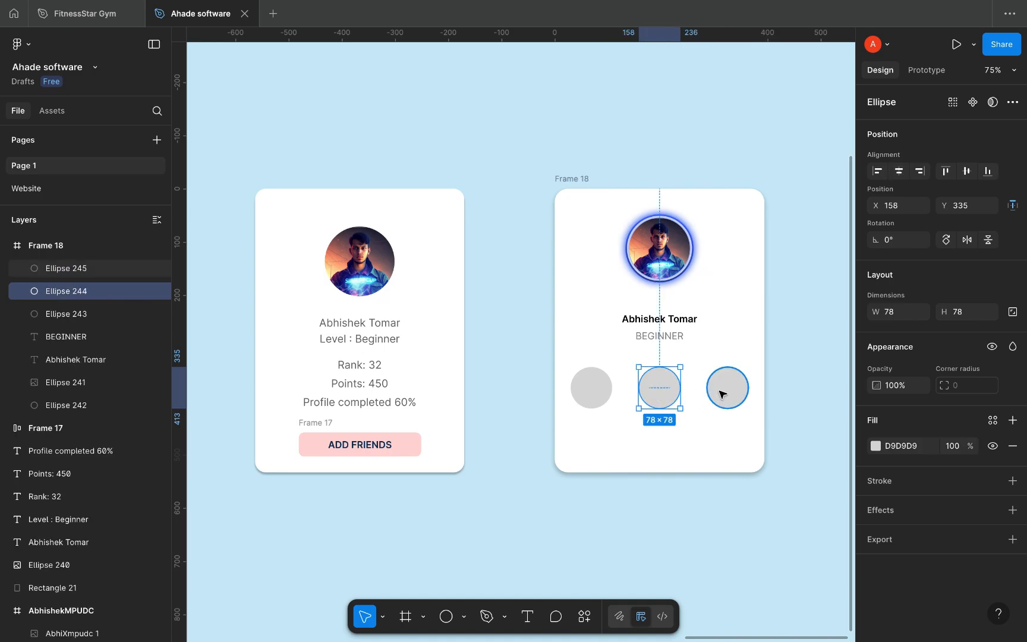
{"action": "left_click", "coordinate": [595, 391]}
{"action": "left_click", "coordinate": [657, 393], "text": "shift"}
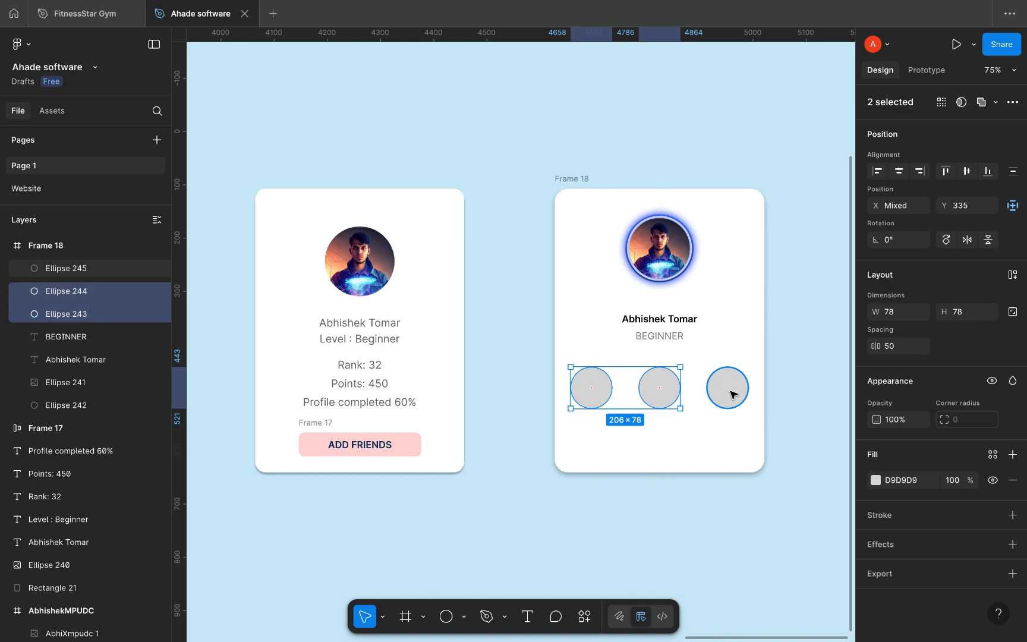
{"action": "left_click", "coordinate": [788, 377]}
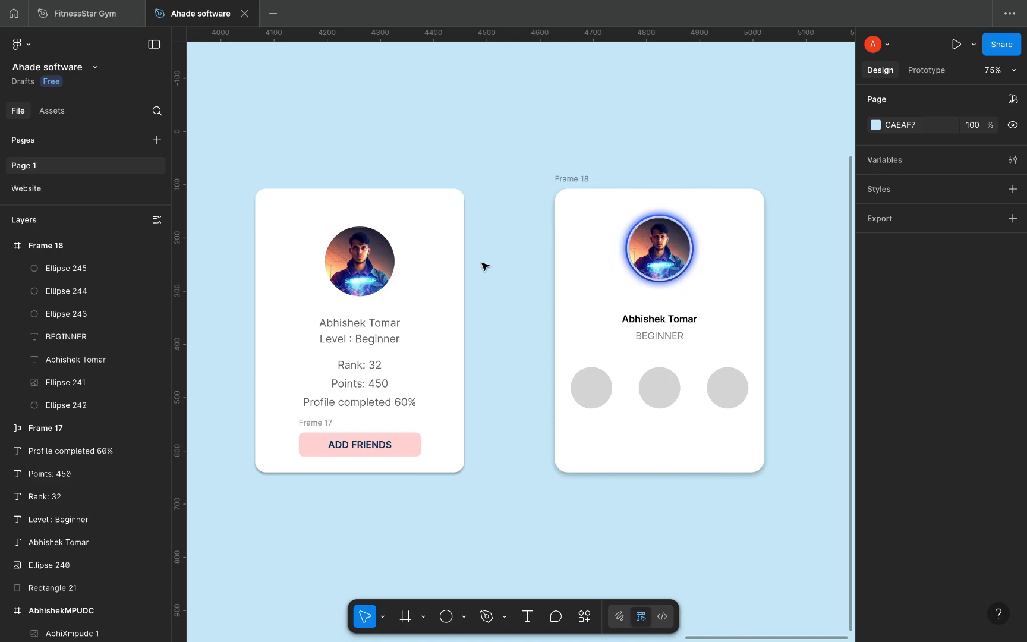
Step: Duplicate the middle circle and give the copy a 3-weight black outline
{"action": "left_click", "coordinate": [666, 392]}
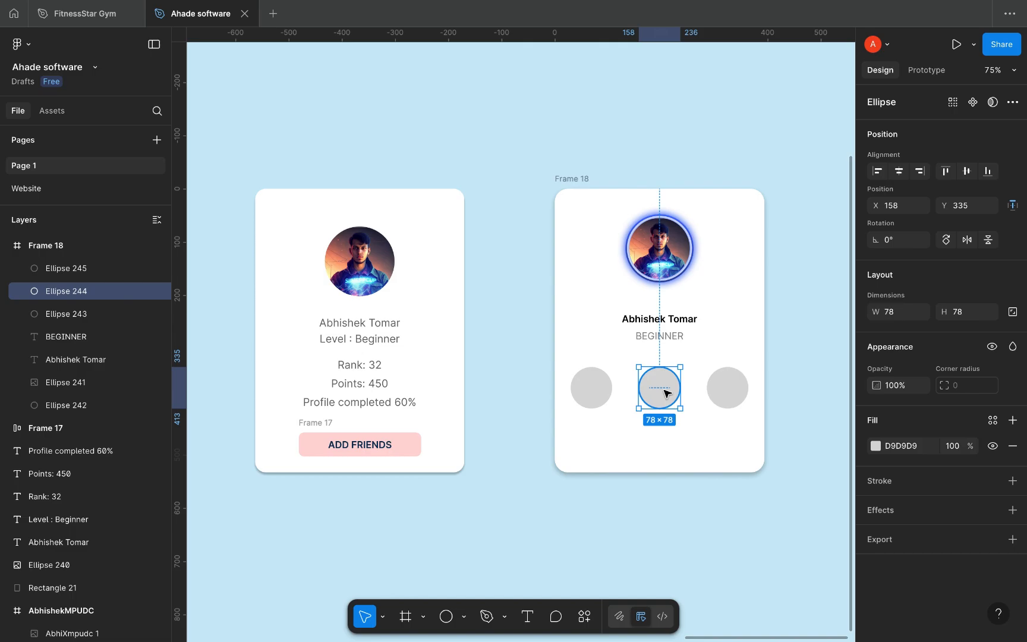
{"action": "key", "text": "ctrl+d"}
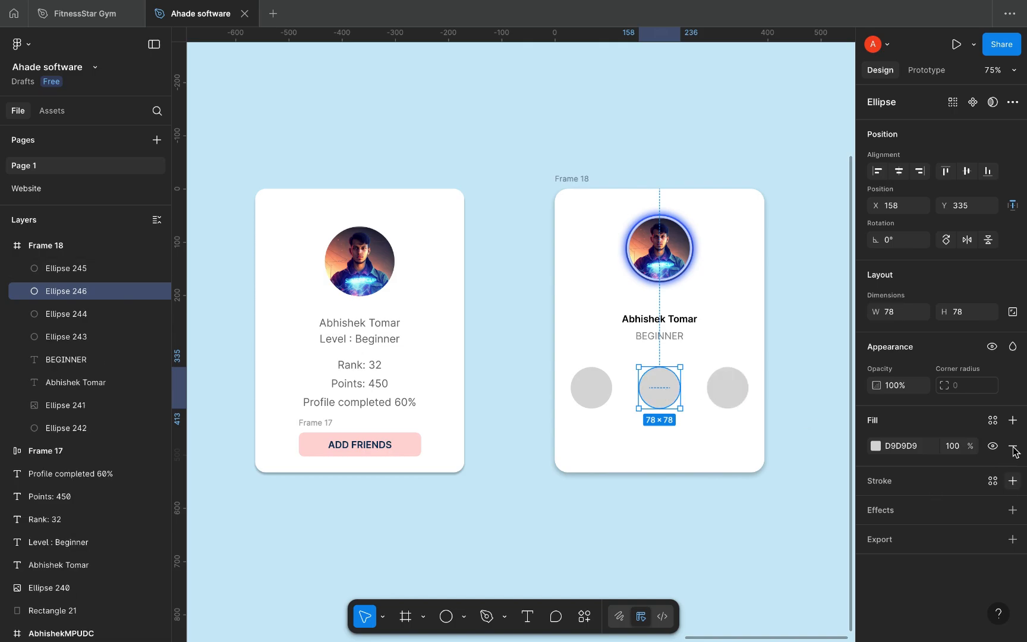
{"action": "left_click", "coordinate": [1013, 480]}
{"action": "left_click", "coordinate": [955, 543]}
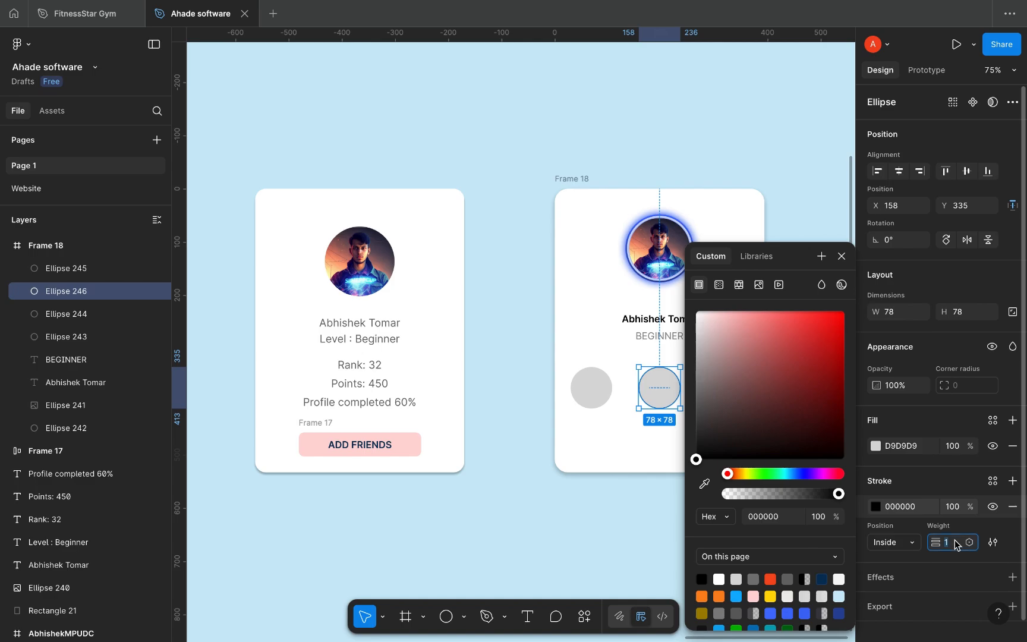
{"action": "key", "text": "Up"}
{"action": "key", "text": "Up"}
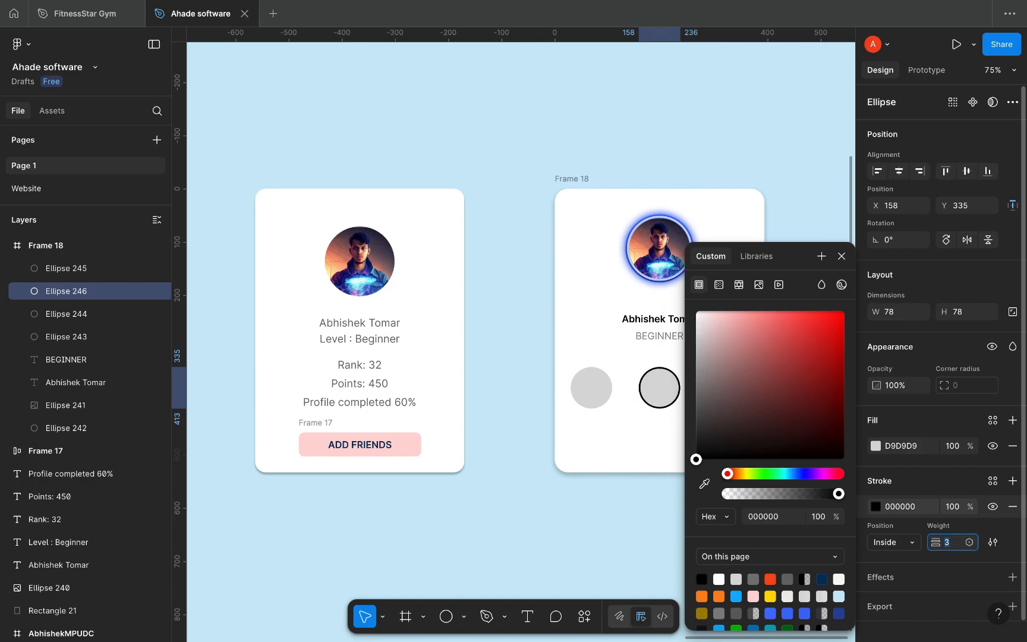
Step: Colour the outline green 06B600 and trim it to a 72% arc starting at the top
{"action": "scroll", "coordinate": [761, 596], "scroll_direction": "down", "scroll_amount": 1}
{"action": "left_click", "coordinate": [736, 613]}
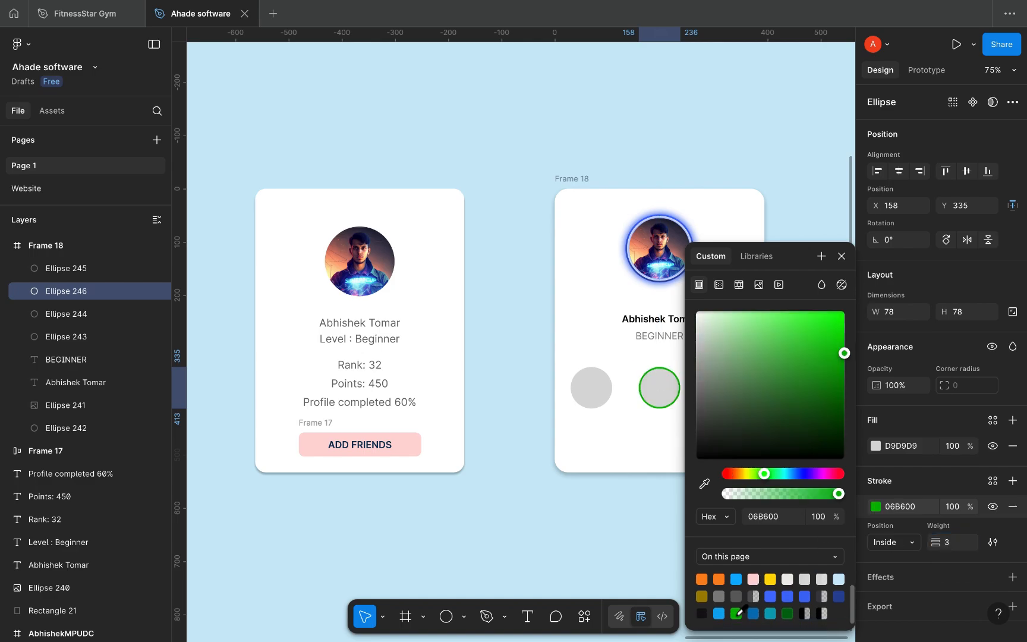
{"action": "scroll", "coordinate": [672, 398], "scroll_direction": "up", "scroll_amount": 5}
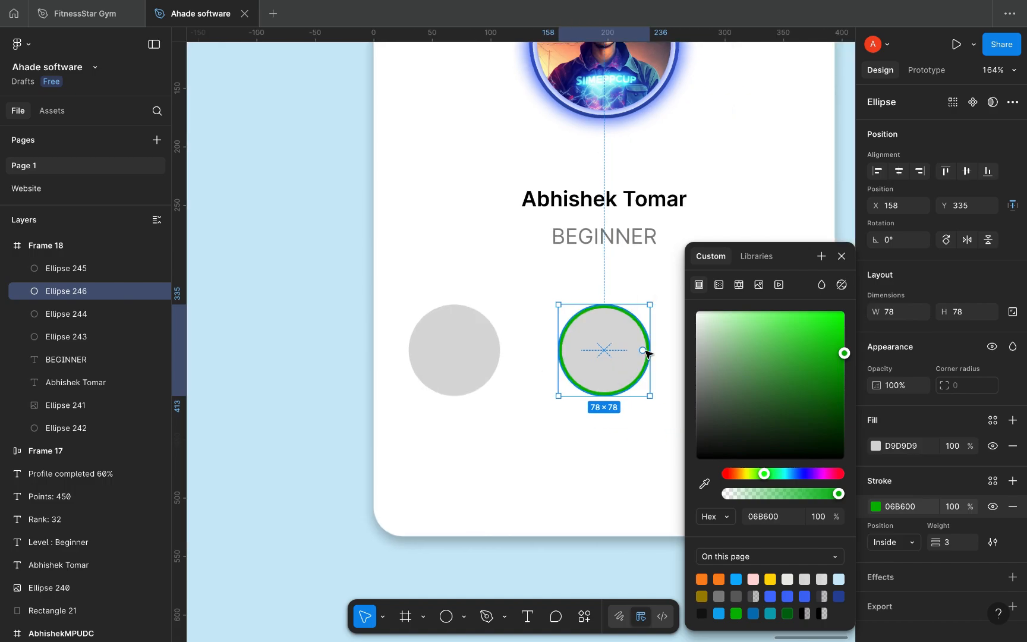
{"action": "left_click_drag", "start_coordinate": [649, 350], "coordinate": [554, 379]}
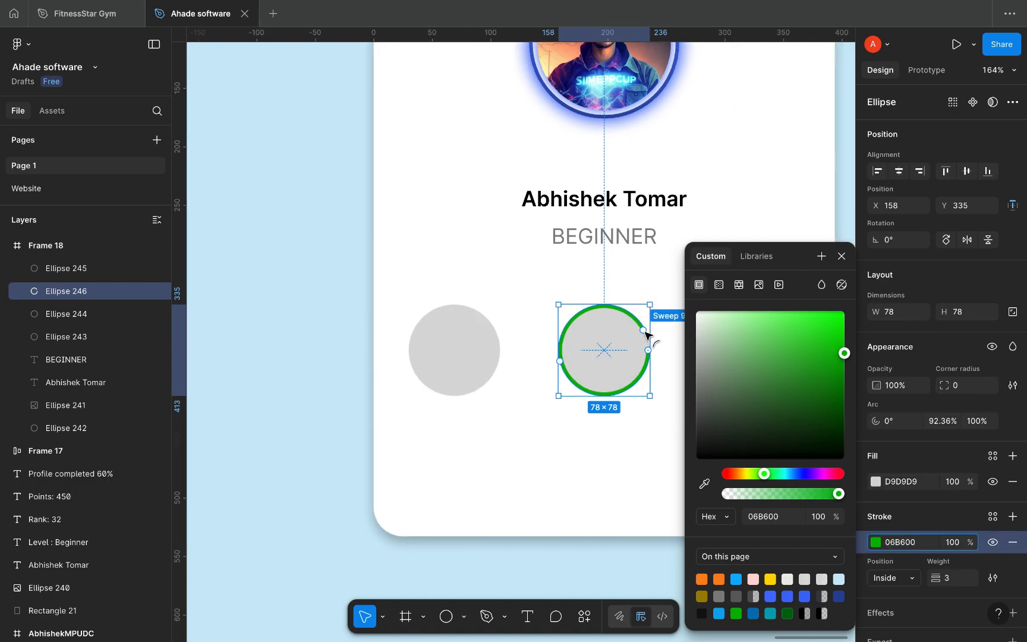
{"action": "mouse_move", "coordinate": [646, 334]}
{"action": "left_mouse_down"}
{"action": "mouse_move", "coordinate": [592, 323]}
{"action": "mouse_move", "coordinate": [563, 341]}
{"action": "mouse_move", "coordinate": [630, 321]}
{"action": "mouse_move", "coordinate": [612, 310]}
{"action": "left_mouse_up"}
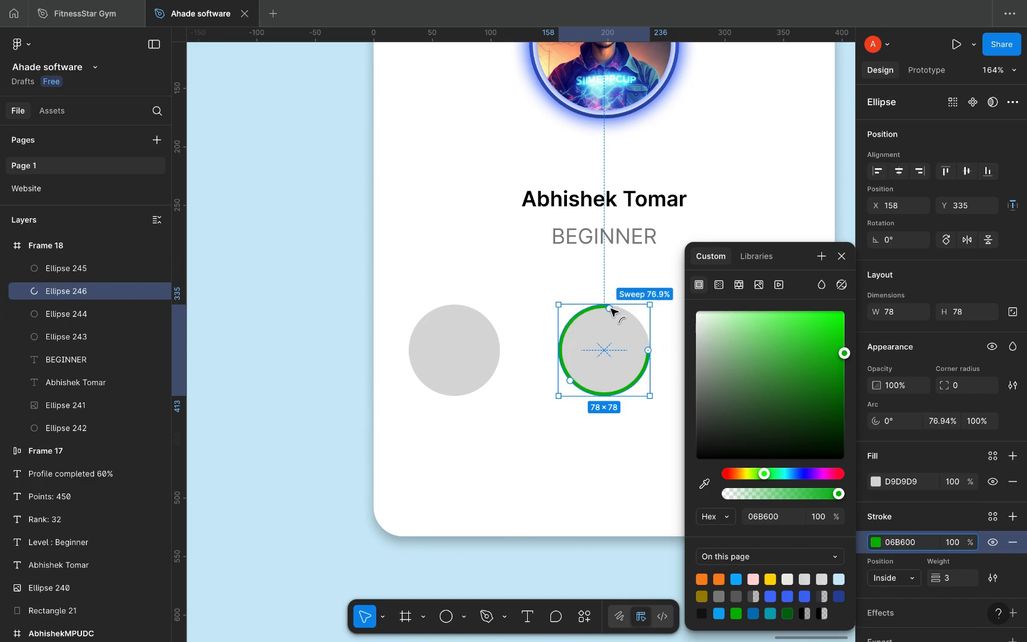
{"action": "left_click_drag", "start_coordinate": [648, 350], "coordinate": [621, 291]}
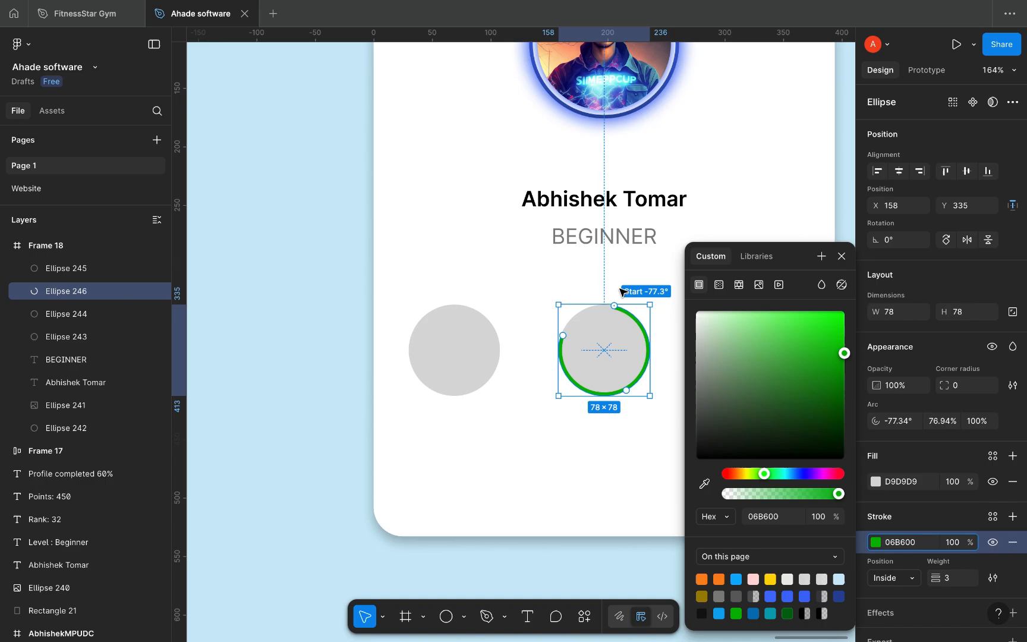
{"action": "left_click_drag", "start_coordinate": [563, 336], "coordinate": [561, 352]}
{"action": "left_click", "coordinate": [510, 423]}
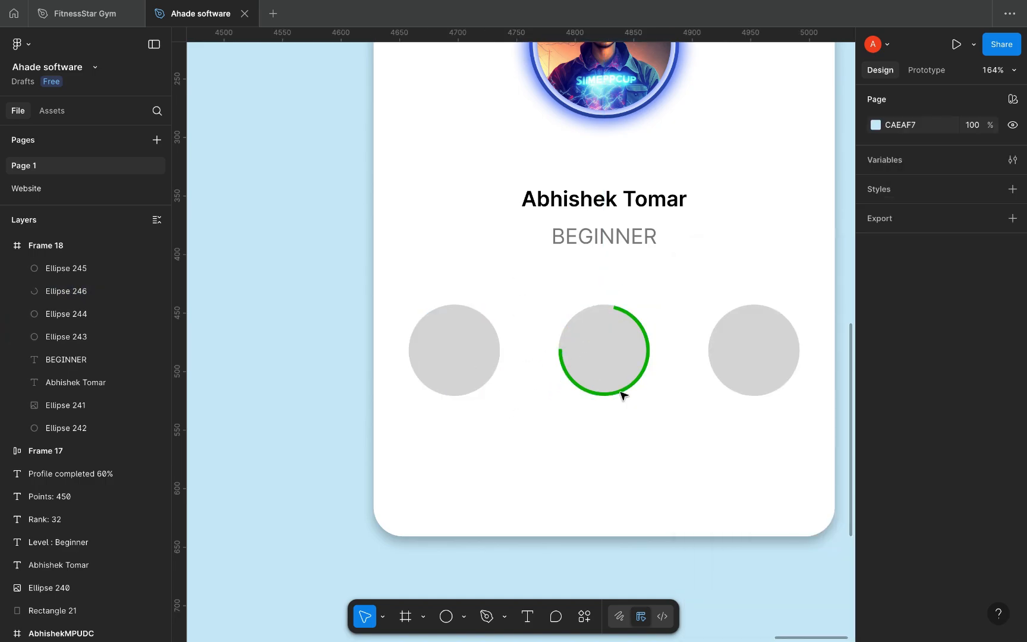
Step: Set the green arc's stroke end points to Round
{"action": "left_click", "coordinate": [638, 323]}
{"action": "scroll", "coordinate": [993, 541], "scroll_direction": "down", "scroll_amount": 2}
{"action": "left_click", "coordinate": [994, 528]}
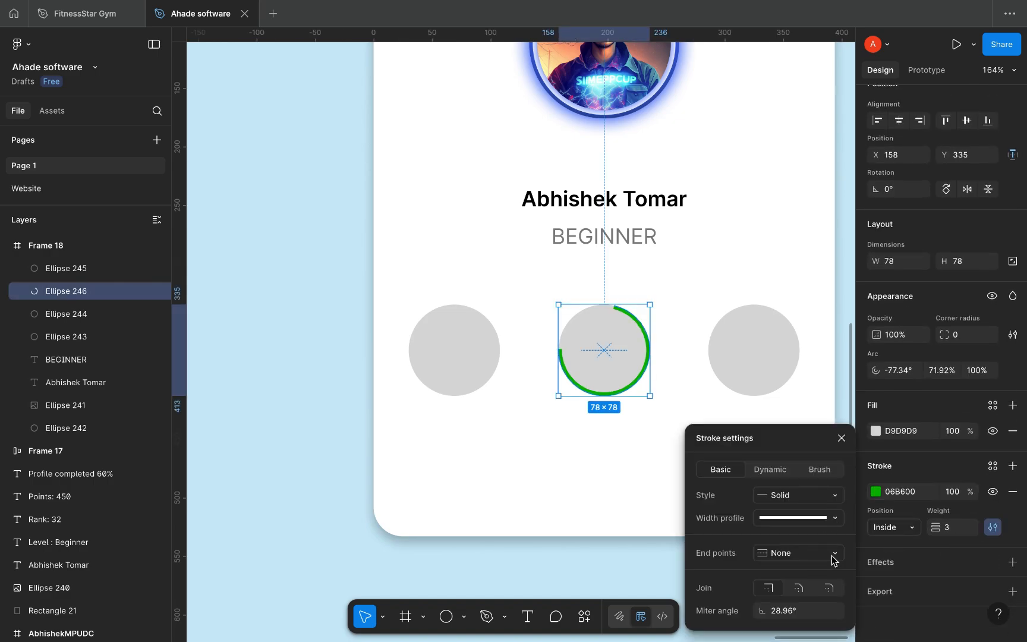
{"action": "left_click", "coordinate": [830, 555]}
{"action": "left_click", "coordinate": [814, 568]}
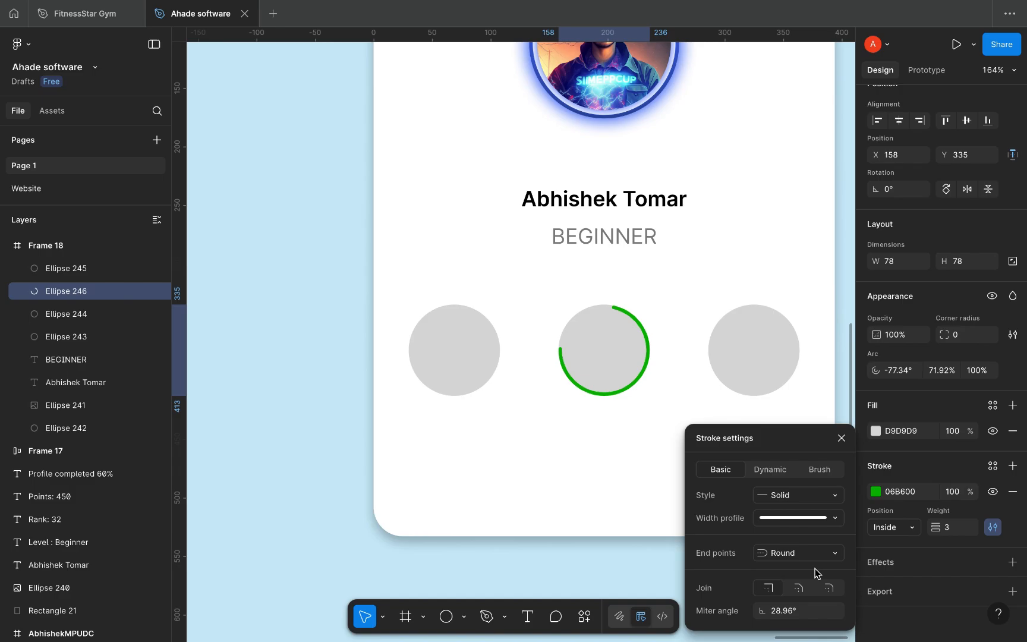
{"action": "left_click", "coordinate": [631, 477]}
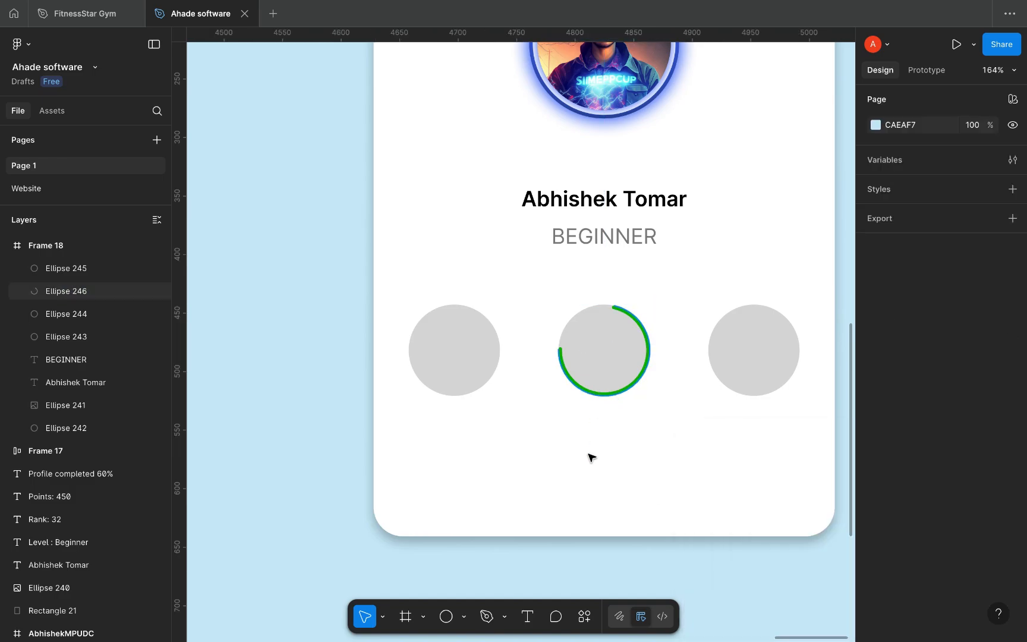
Step: Add a '32' text label centred under the left circle at font size 15
{"action": "key", "text": "t"}
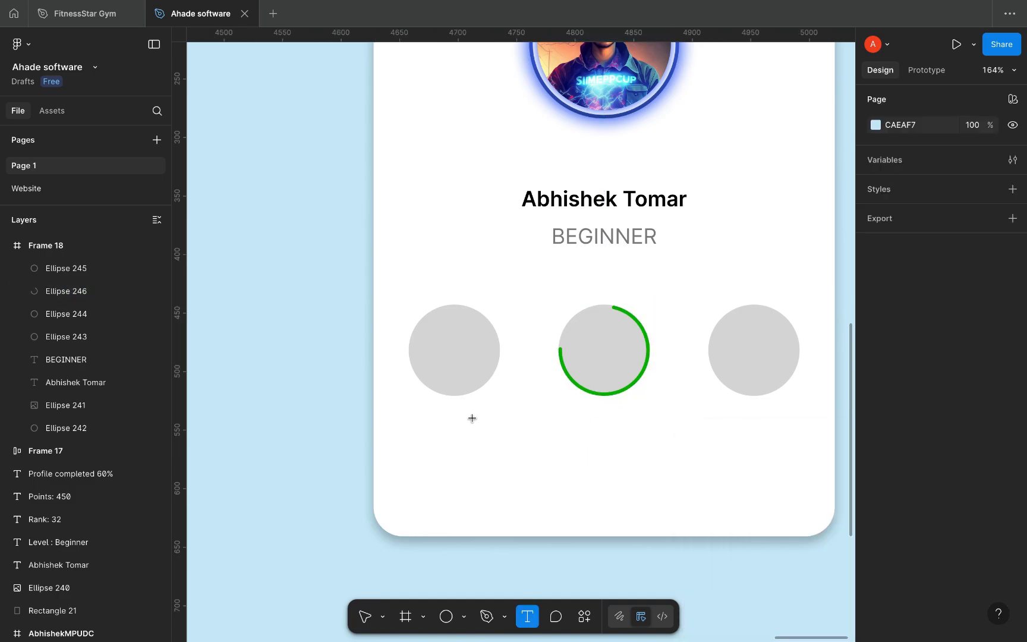
{"action": "left_click_drag", "start_coordinate": [429, 401], "coordinate": [485, 424]}
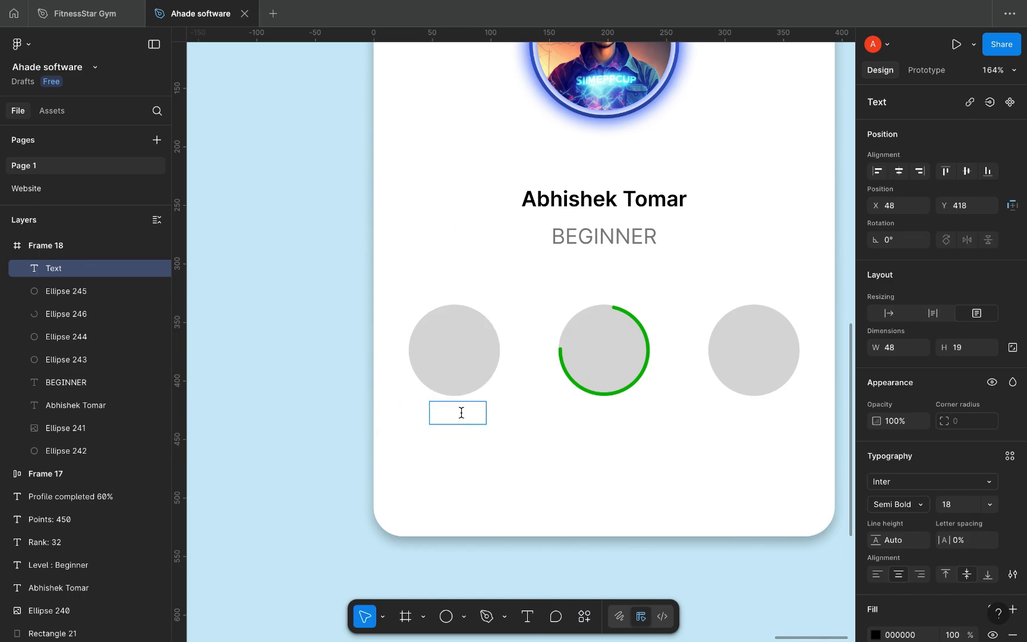
{"action": "type", "text": "32"}
{"action": "key", "text": "Escape"}
{"action": "scroll", "coordinate": [503, 470], "scroll_direction": "down", "scroll_amount": 3}
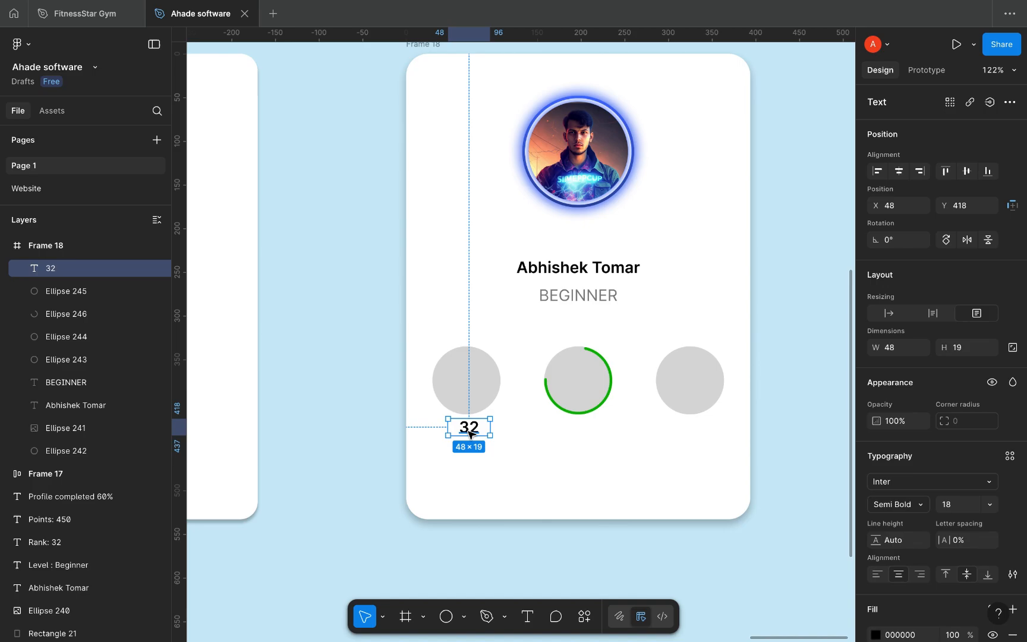
{"action": "left_click_drag", "start_coordinate": [467, 433], "coordinate": [464, 432]}
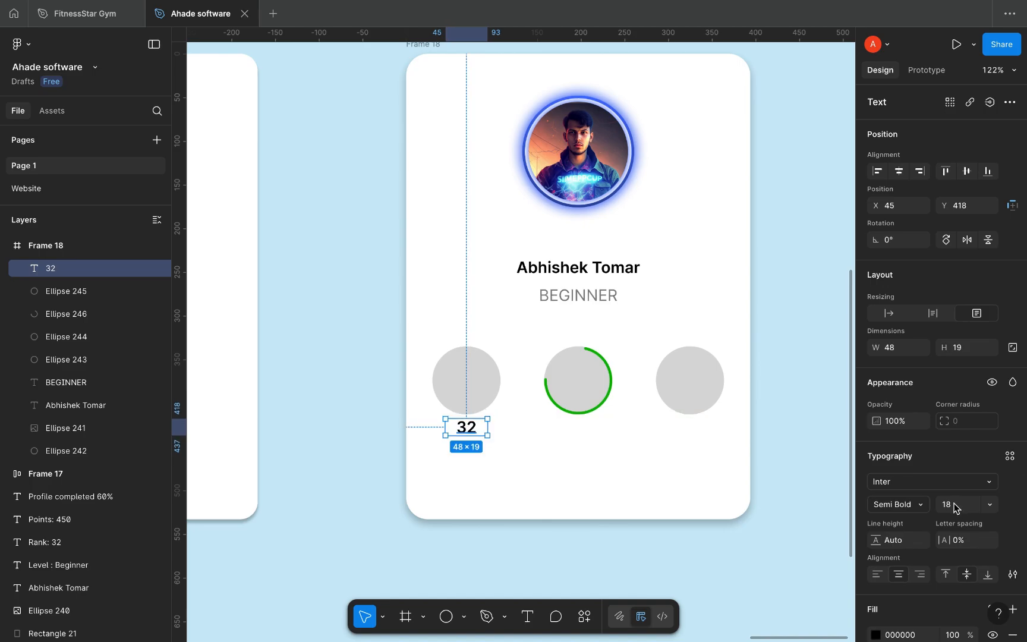
{"action": "left_click", "coordinate": [954, 507]}
{"action": "key", "text": "Down"}
{"action": "key", "text": "Down"}
{"action": "key", "text": "Down"}
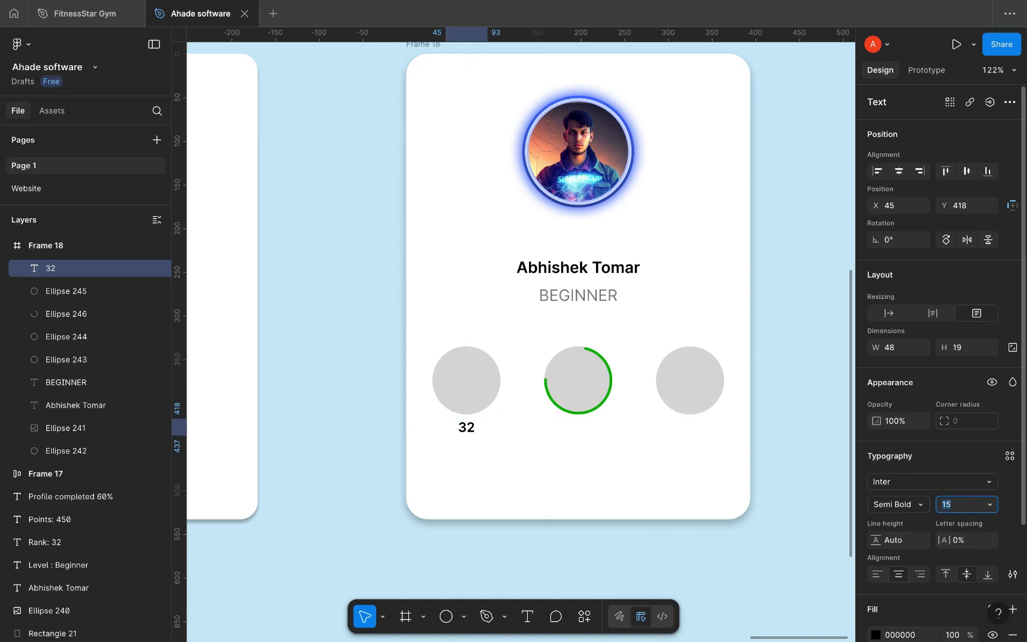
{"action": "left_click", "coordinate": [471, 432]}
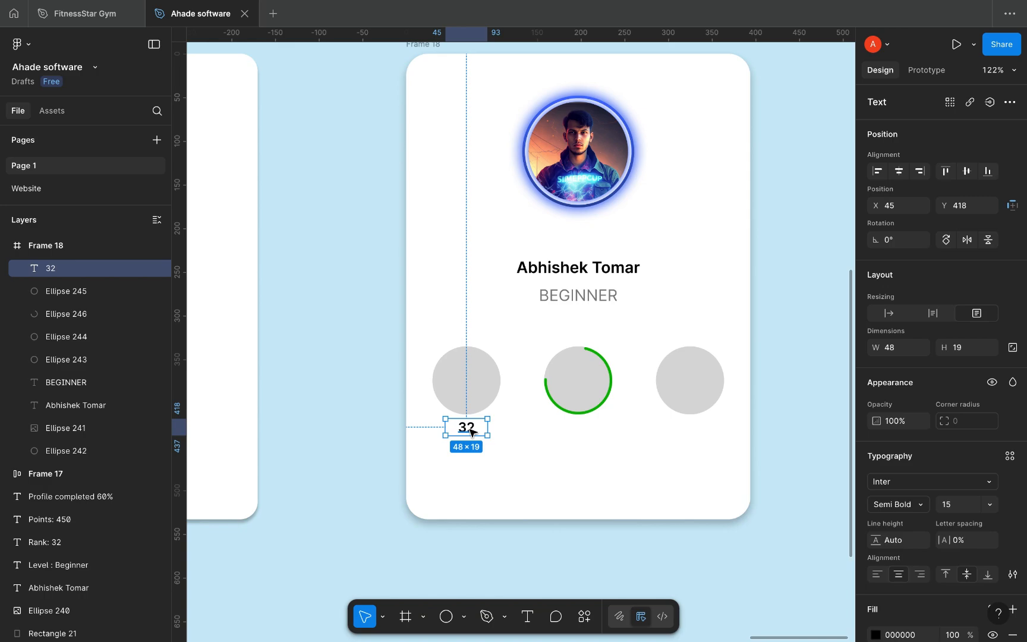
Step: Duplicate the 32 label under the middle circle and change it to 60
{"action": "left_click_drag", "start_coordinate": [472, 433], "coordinate": [587, 435]}
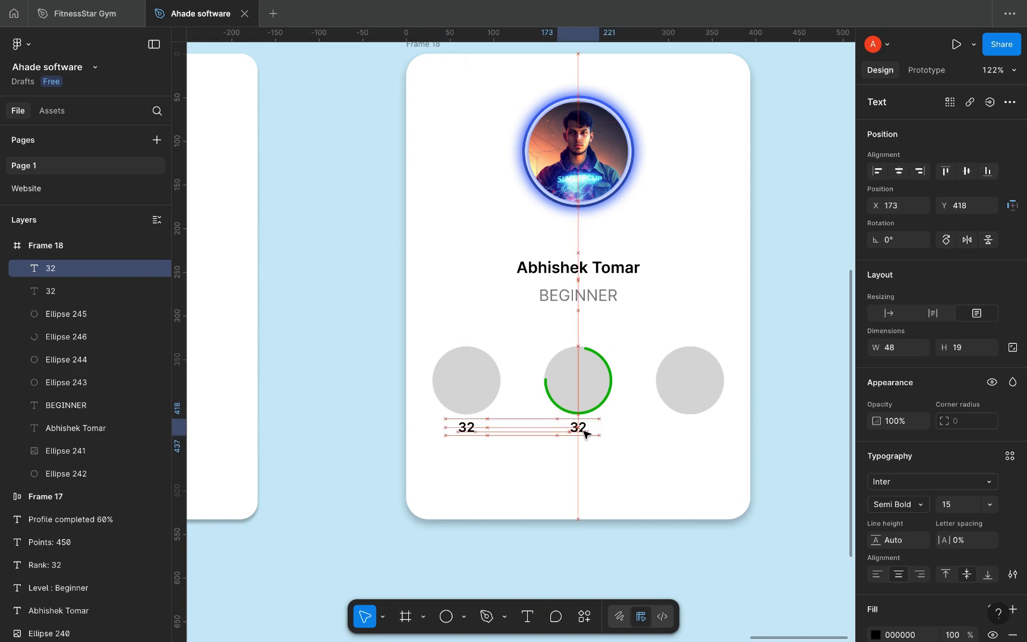
{"action": "double_click", "coordinate": [583, 431]}
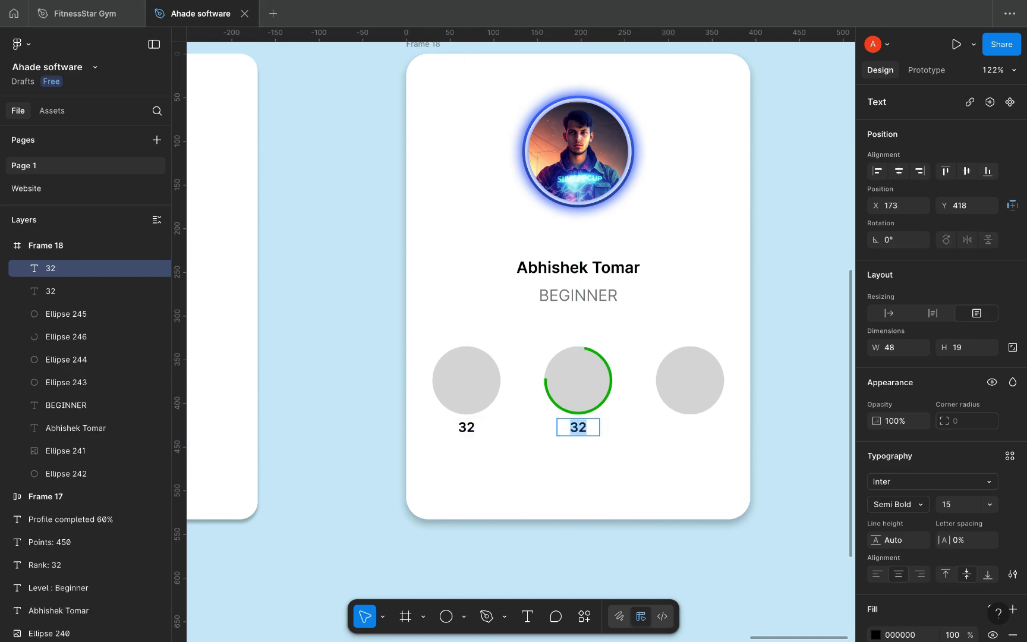
{"action": "type", "text": "60"}
{"action": "key", "text": "Escape"}
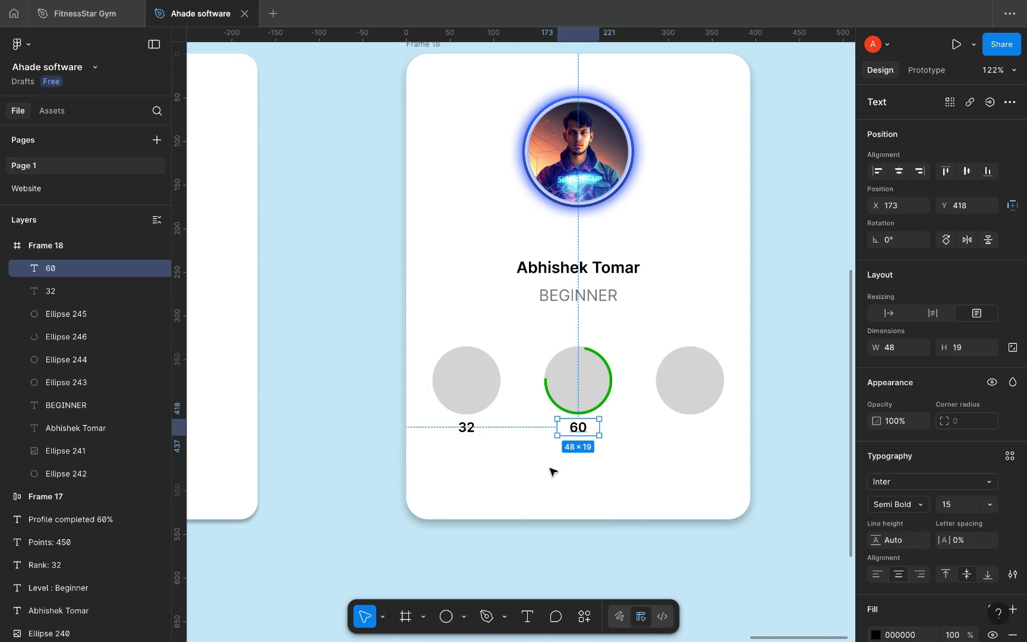
{"action": "left_click", "coordinate": [471, 362]}
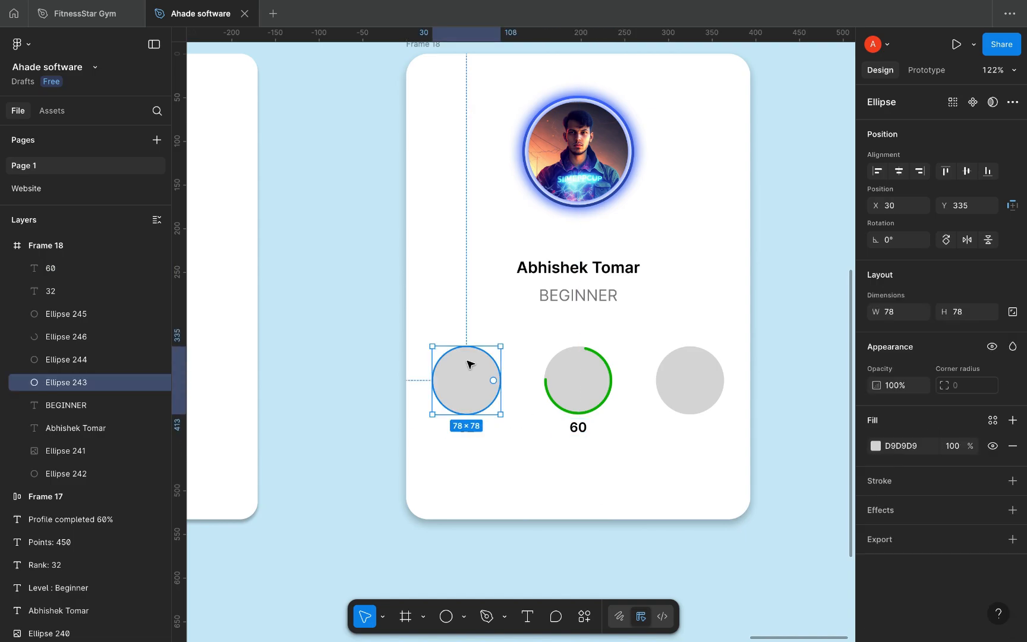
Step: Paste the crown, star and percent icons; wrap an enlarged crown with the left circle in auto layout
{"action": "left_click", "coordinate": [381, 358]}
{"action": "key", "text": "ctrl+v"}
{"action": "left_click_drag", "start_coordinate": [514, 335], "coordinate": [513, 419]}
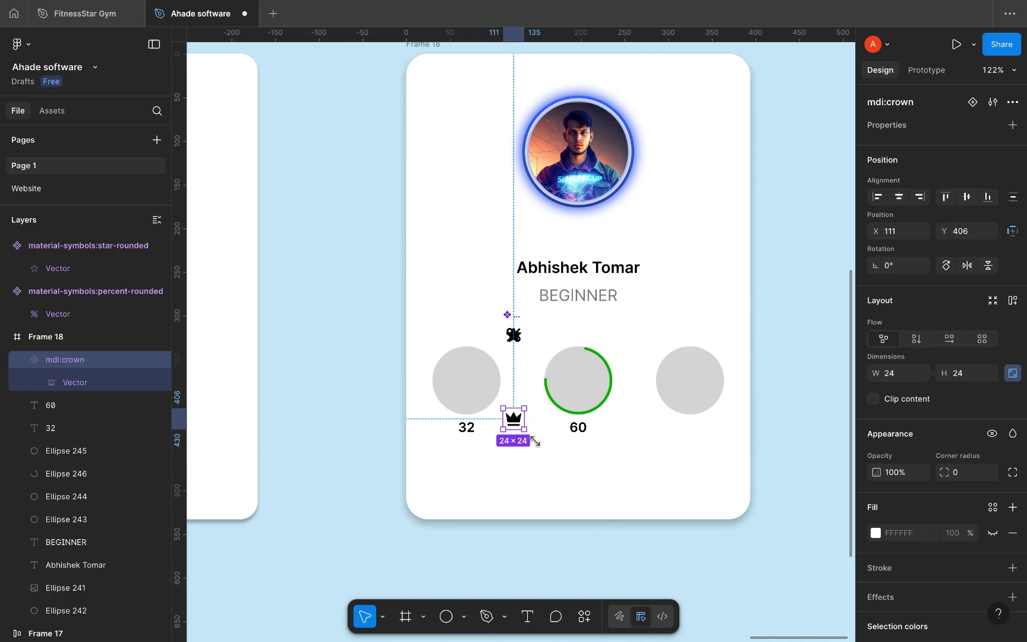
{"action": "left_click_drag", "start_coordinate": [535, 441], "coordinate": [470, 381]}
{"action": "left_click", "coordinate": [473, 353], "text": "shift"}
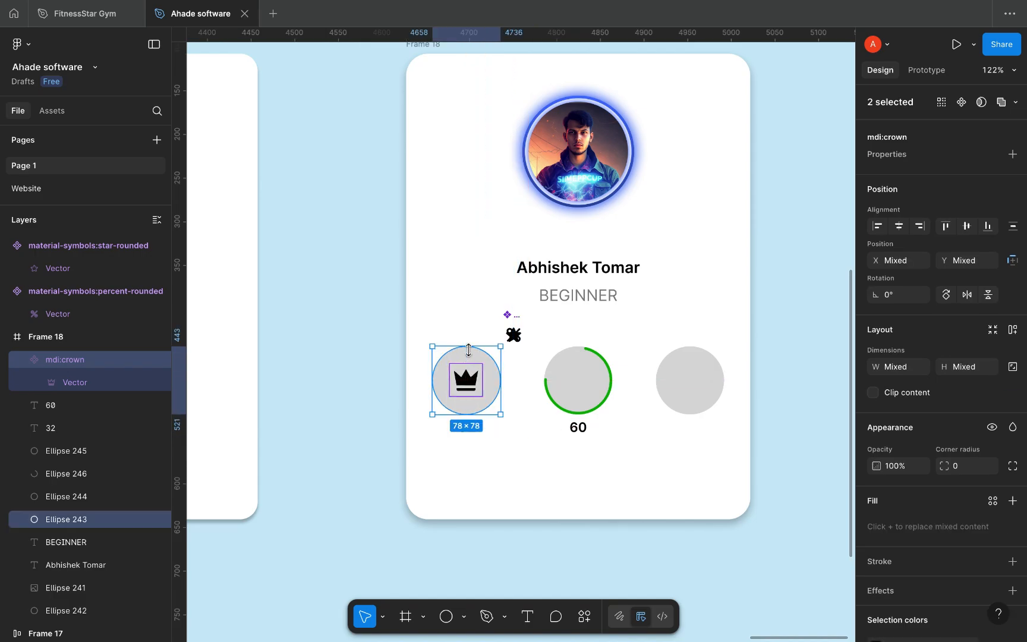
{"action": "left_click", "coordinate": [1013, 333]}
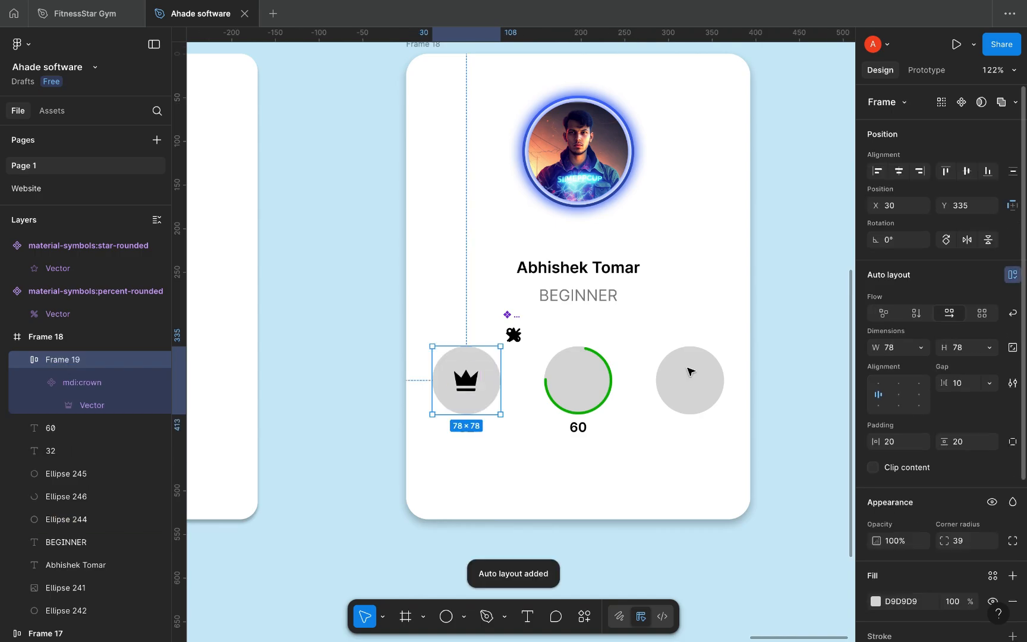
{"action": "left_click", "coordinate": [514, 335]}
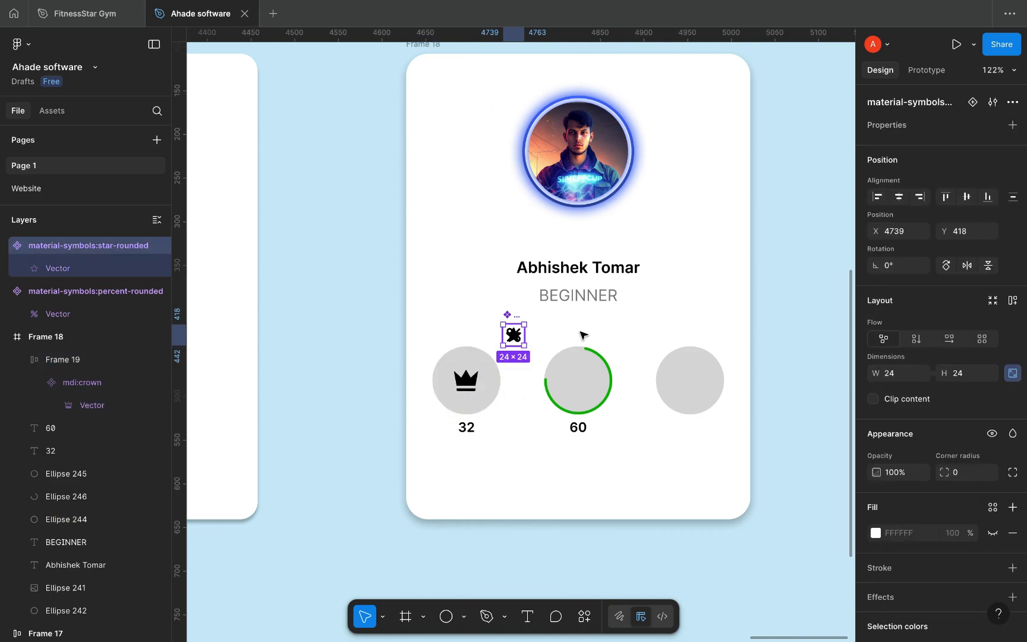
Step: Resize the percent and star icons to a width of 37
{"action": "left_click_drag", "start_coordinate": [582, 334], "coordinate": [589, 331]}
{"action": "left_click", "coordinate": [513, 336]}
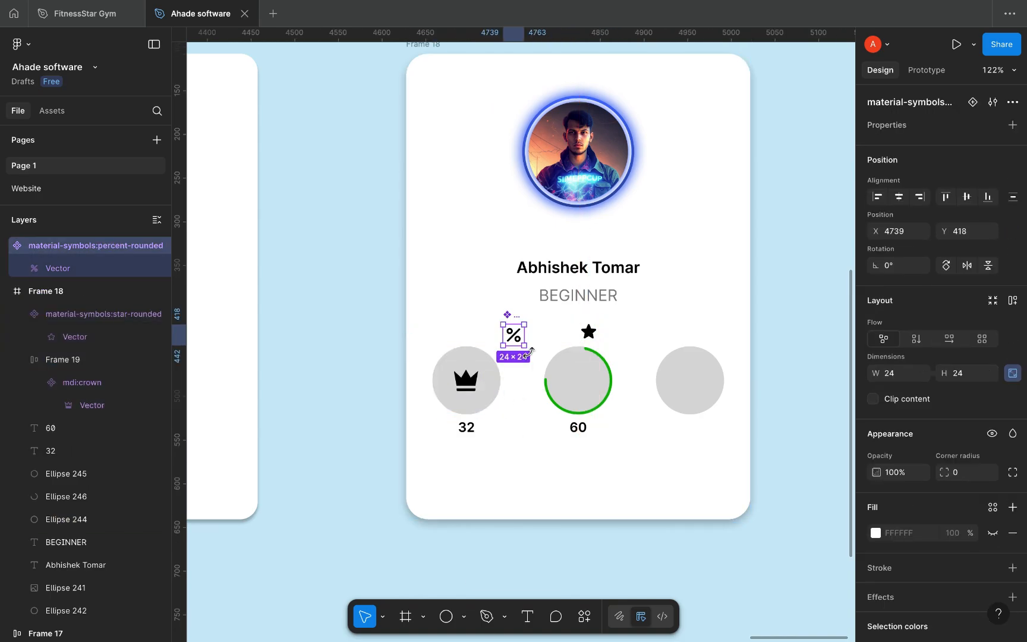
{"action": "left_click_drag", "start_coordinate": [532, 362], "coordinate": [548, 378]}
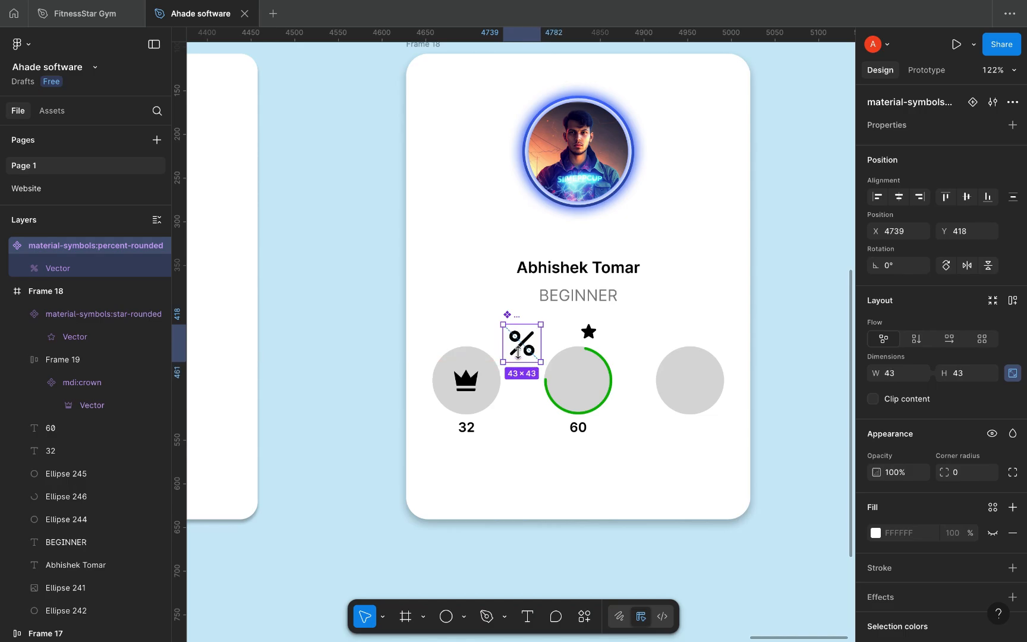
{"action": "left_click", "coordinate": [473, 386]}
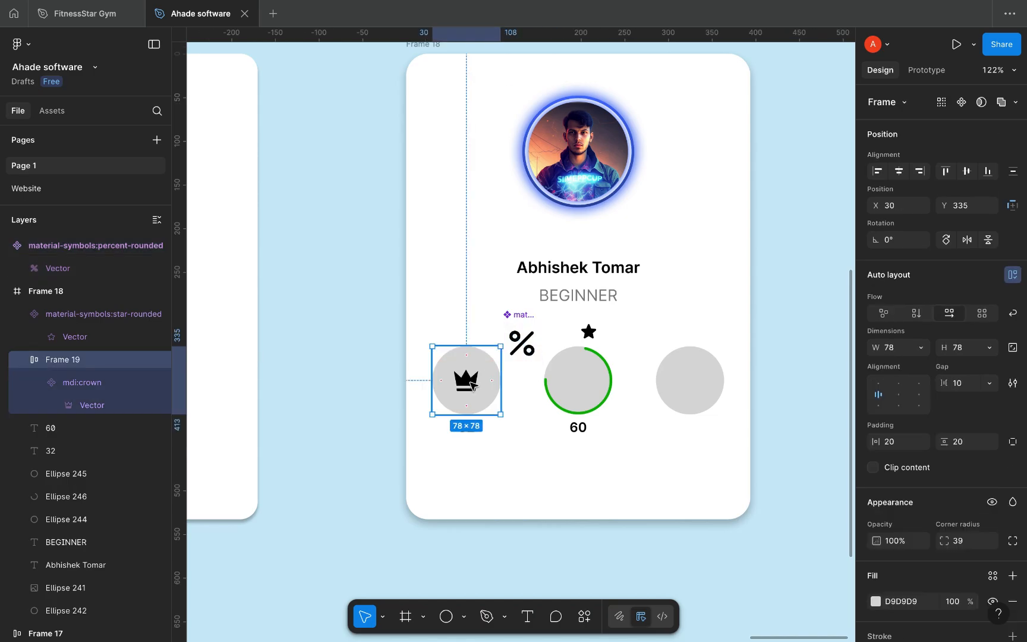
{"action": "left_click", "coordinate": [472, 385]}
{"action": "left_click", "coordinate": [522, 343]}
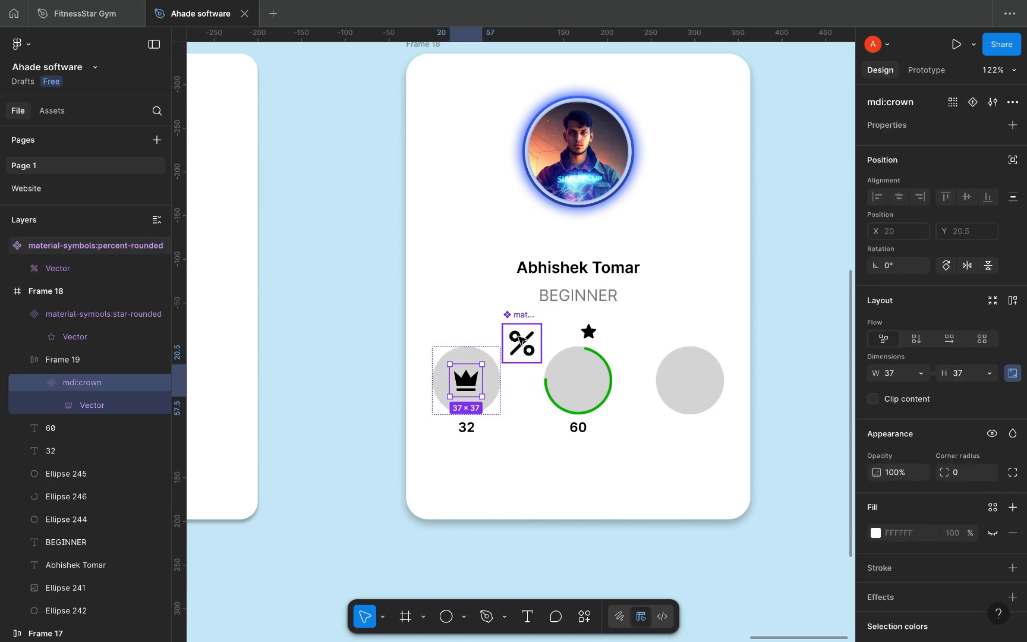
{"action": "left_click", "coordinate": [897, 373]}
{"action": "type", "text": "37"}
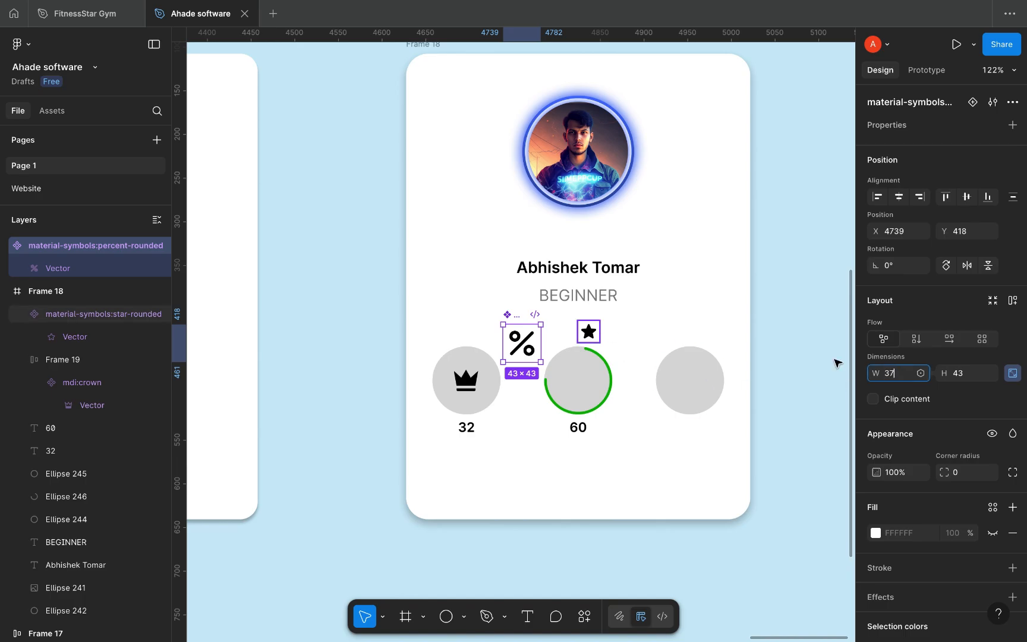
{"action": "left_click", "coordinate": [588, 332]}
{"action": "left_click", "coordinate": [895, 374]}
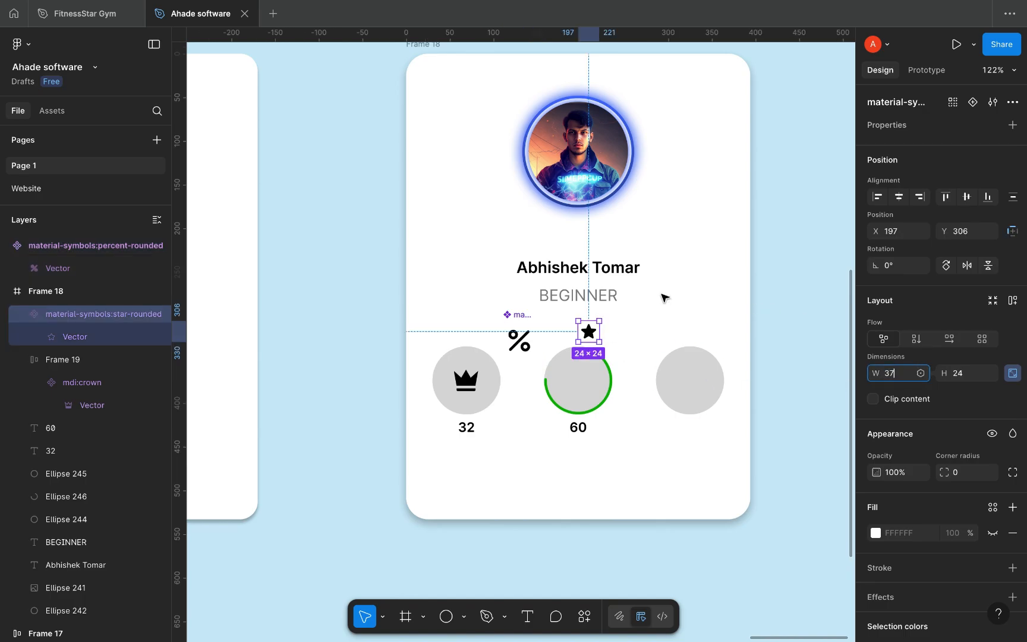
{"action": "type", "text": "37"}
Step: Centre the percent icon in the green-ringed middle circle and wrap them in auto layout
{"action": "left_click", "coordinate": [518, 344]}
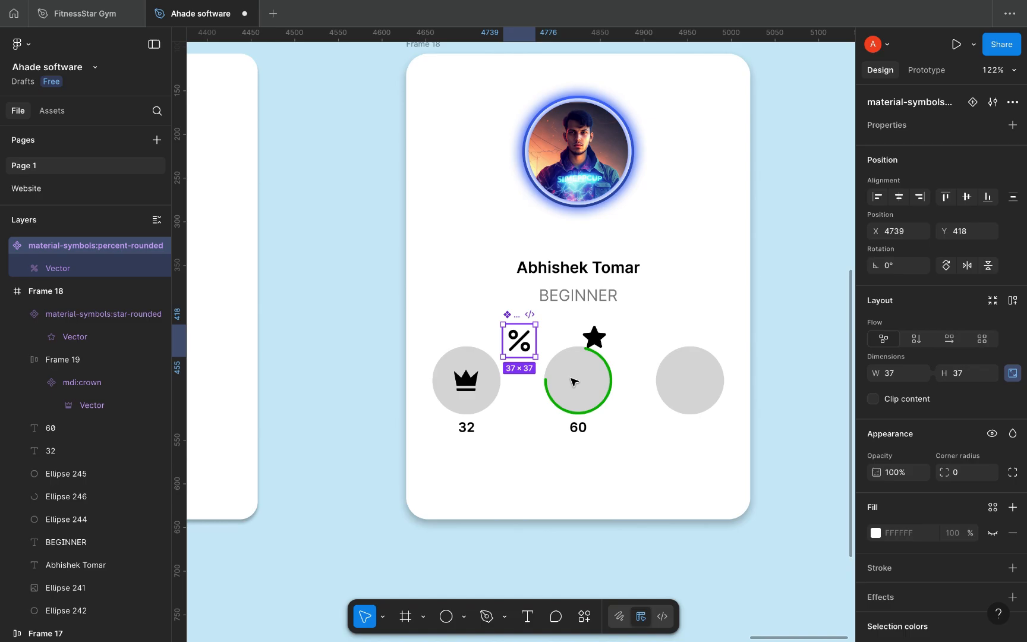
{"action": "left_click_drag", "start_coordinate": [584, 388], "coordinate": [578, 382]}
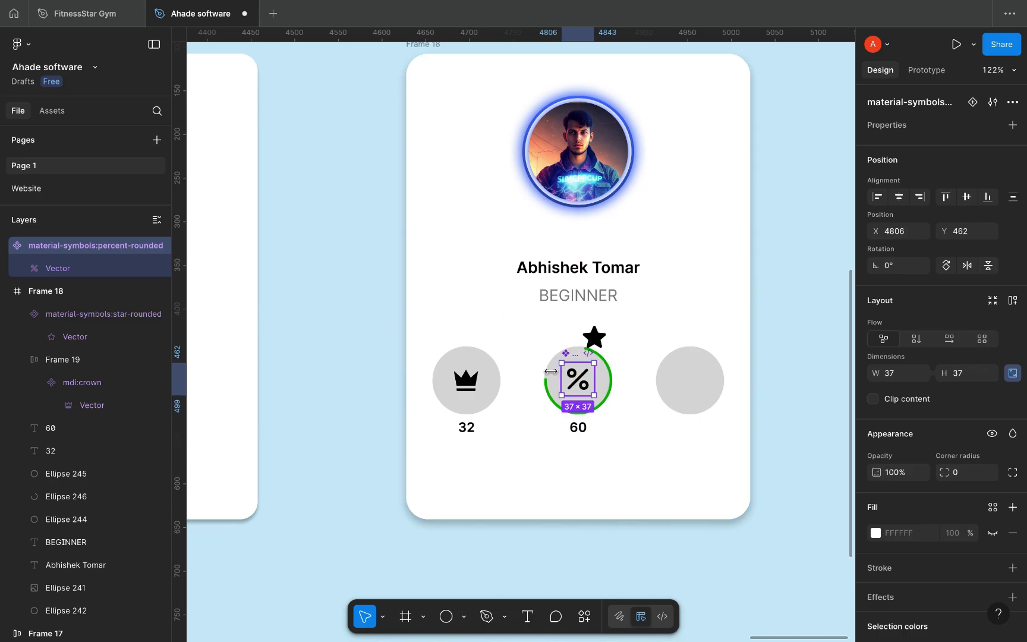
{"action": "left_click", "coordinate": [553, 373], "text": "shift"}
{"action": "key", "text": "shift+a"}
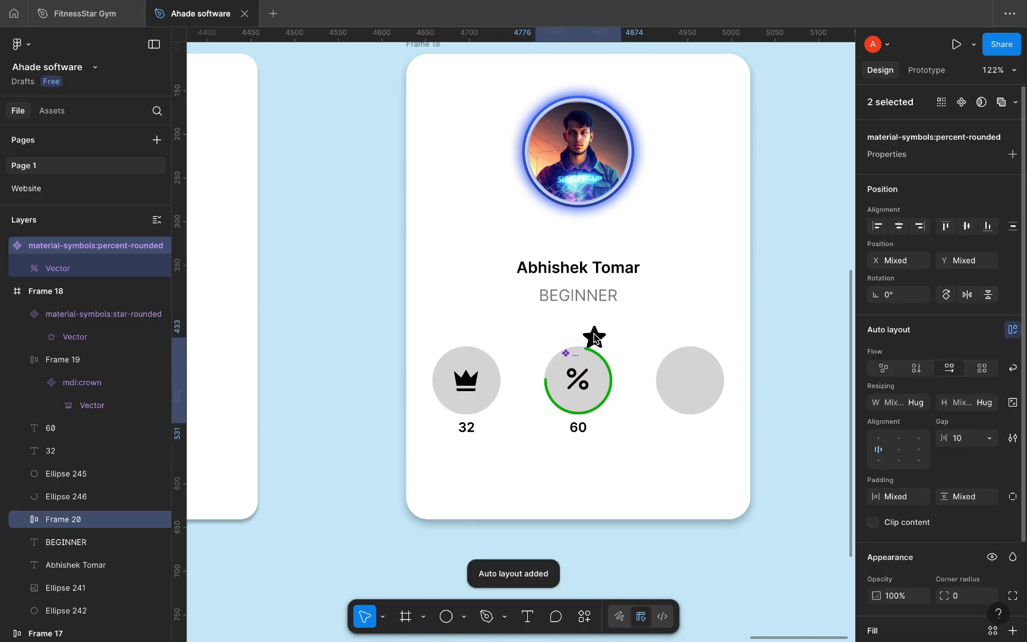
Step: Place the star in the right grey circle and wrap them together in auto layout
{"action": "left_click", "coordinate": [597, 337]}
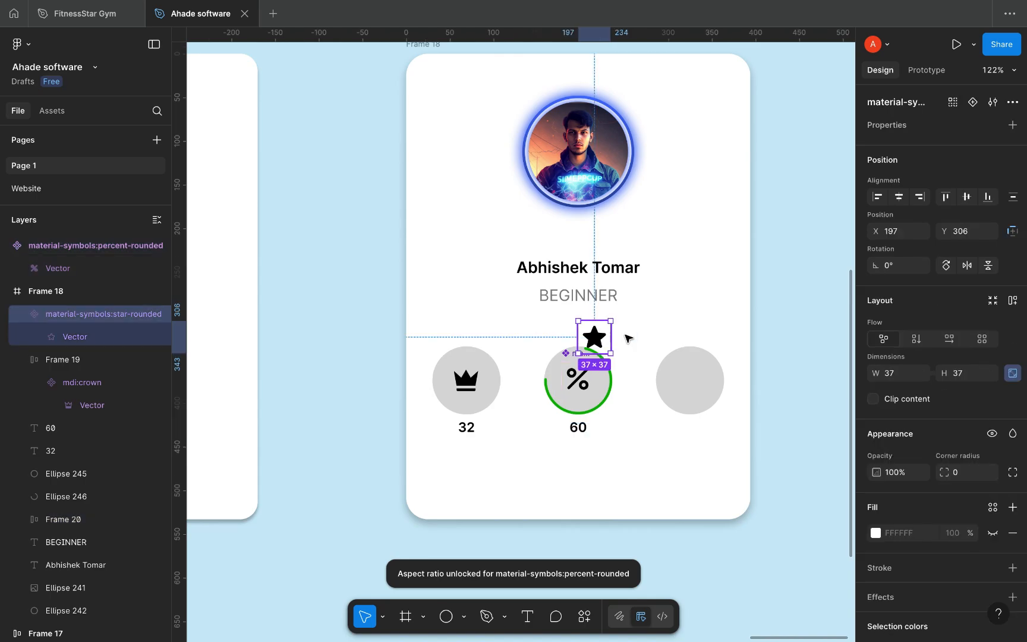
{"action": "left_click_drag", "start_coordinate": [700, 386], "coordinate": [694, 367]}
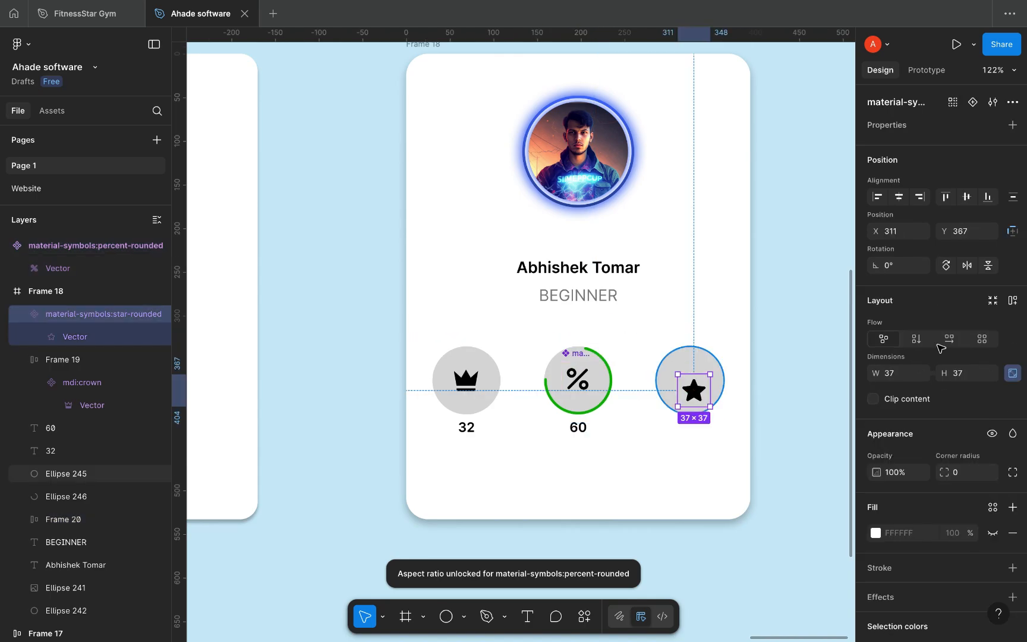
{"action": "left_click", "coordinate": [693, 367], "text": "shift"}
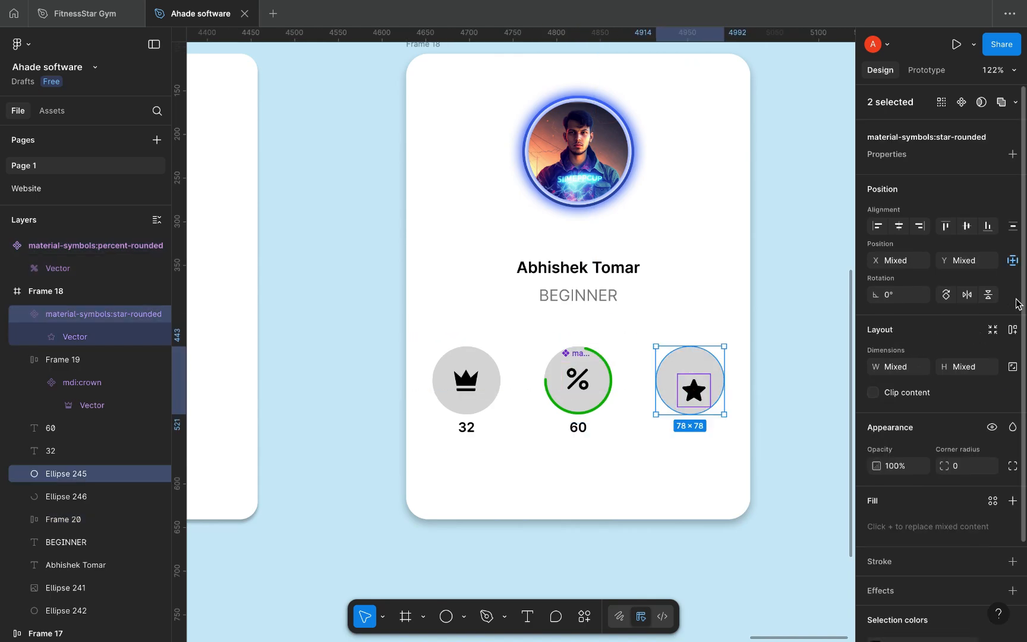
{"action": "left_click", "coordinate": [1013, 330]}
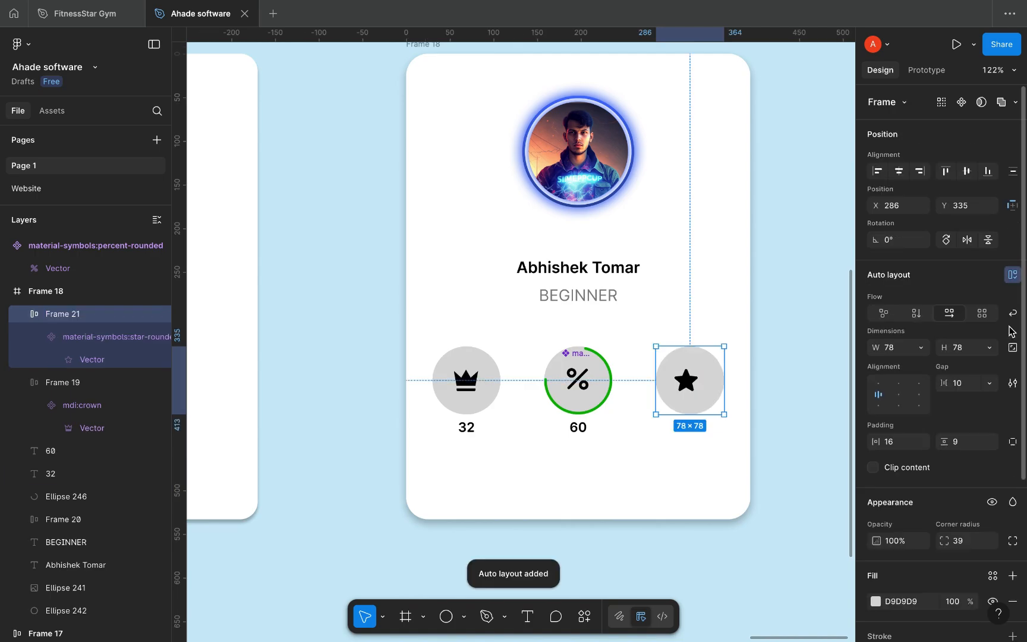
Step: Set centre alignment on the percent badge Frame 20 and crown badge Frame 19
{"action": "left_click", "coordinate": [565, 375]}
{"action": "left_click", "coordinate": [554, 370]}
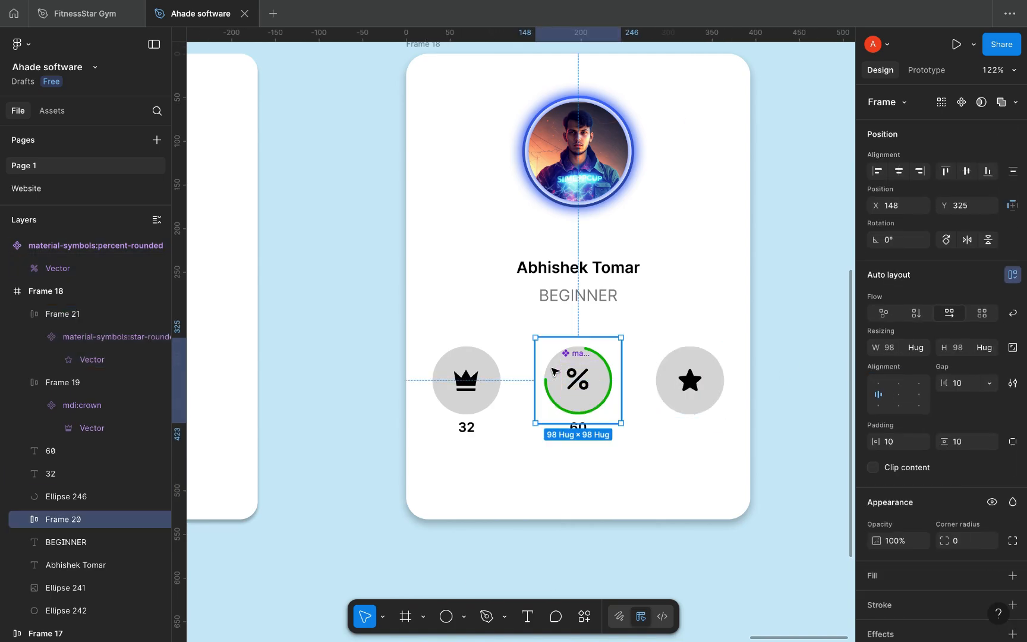
{"action": "left_click", "coordinate": [898, 396]}
{"action": "left_click", "coordinate": [468, 361]}
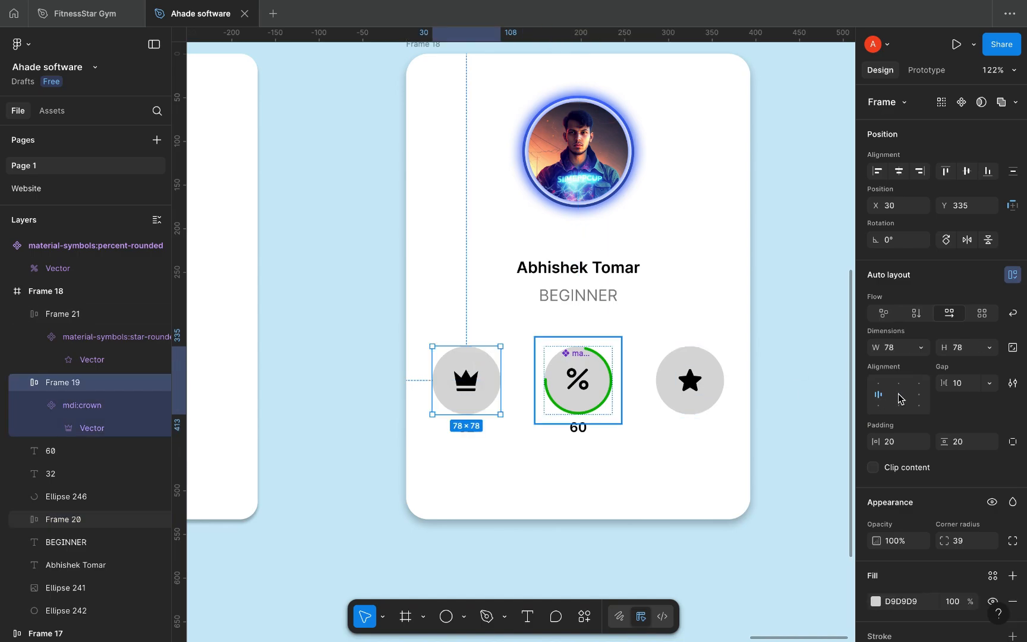
{"action": "left_click", "coordinate": [898, 395]}
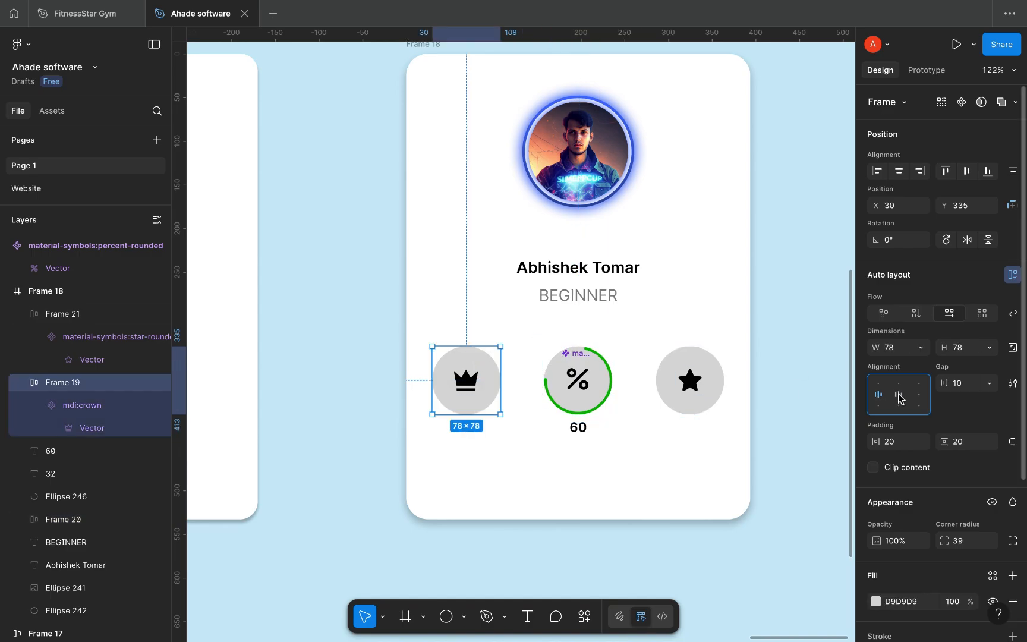
{"action": "key", "text": "Escape"}
Step: Stack the crown badge with its 32 label and the percent badge with its 60 label
{"action": "left_click", "coordinate": [471, 429]}
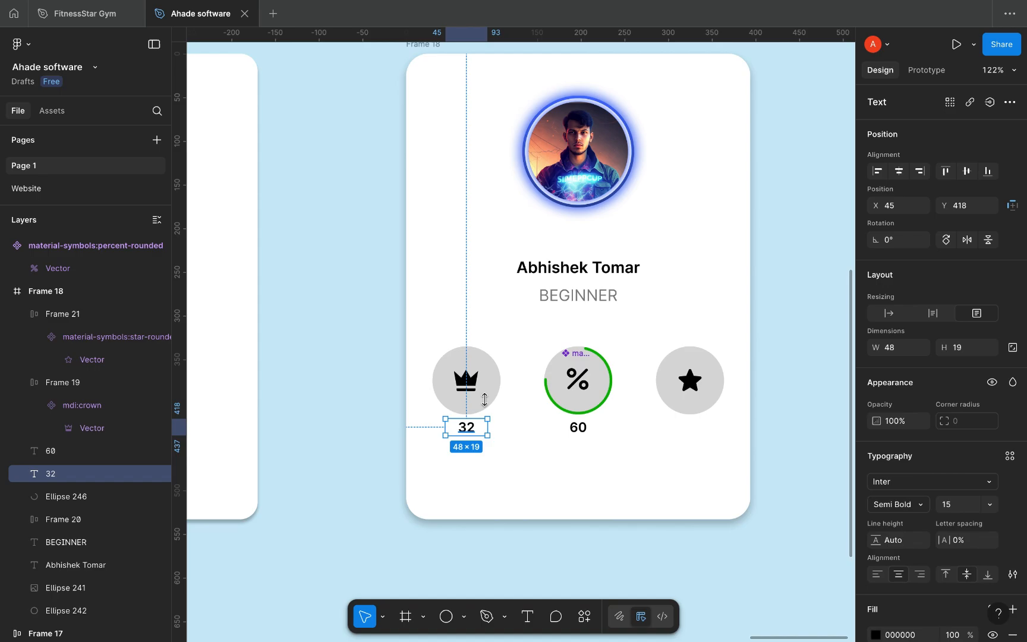
{"action": "left_click", "coordinate": [474, 357], "text": "shift"}
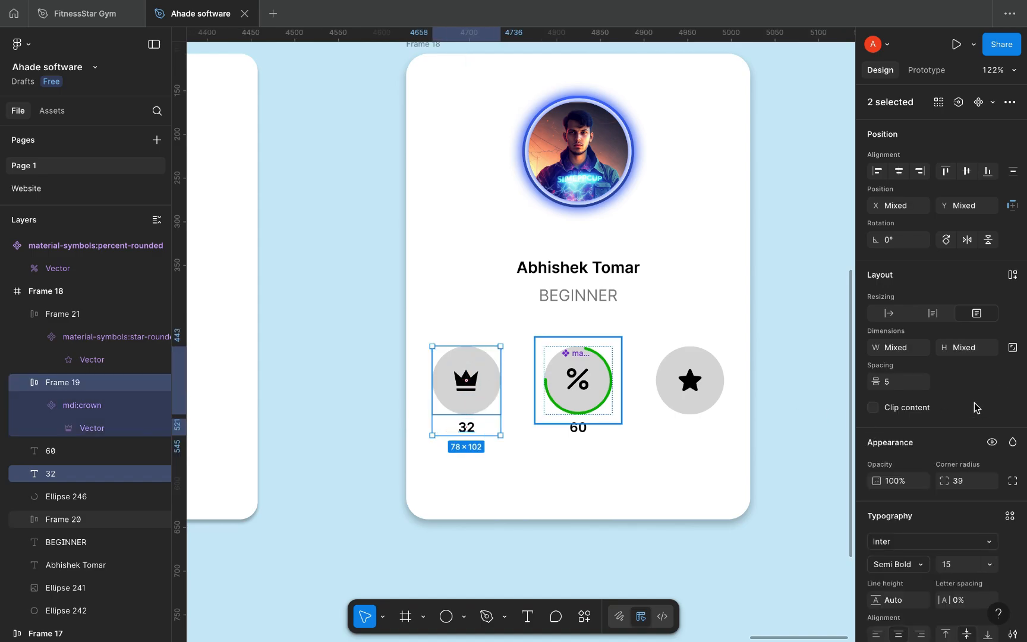
{"action": "key", "text": "shift+a"}
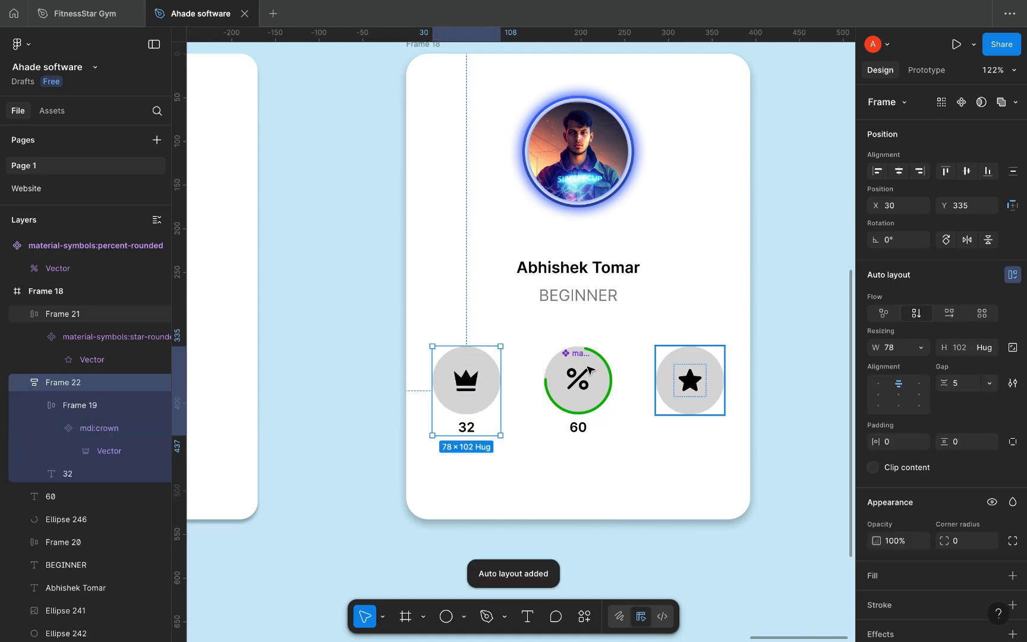
{"action": "left_click", "coordinate": [576, 386]}
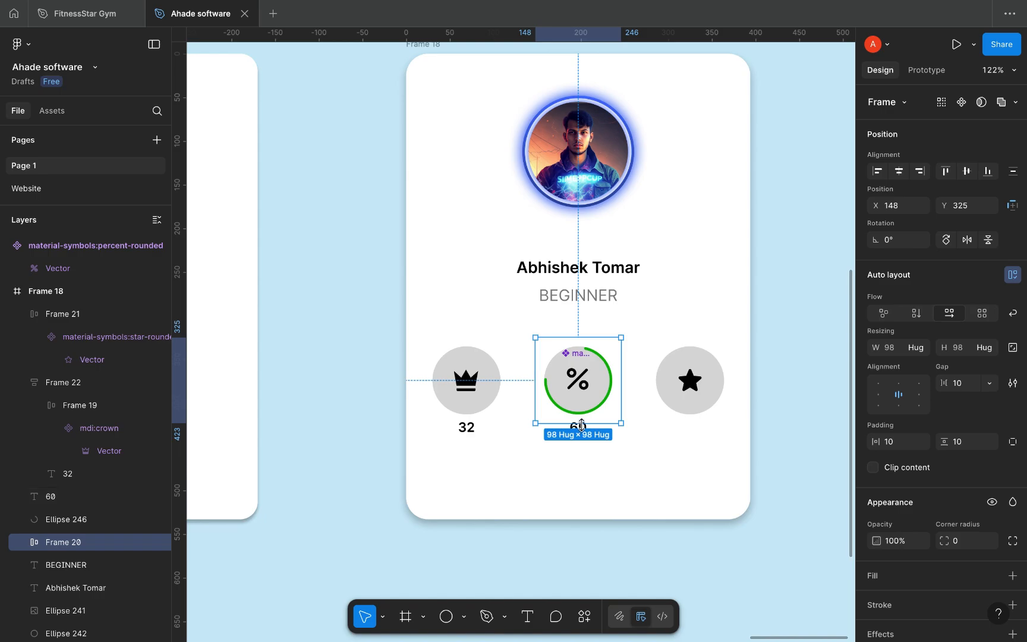
{"action": "scroll", "coordinate": [572, 463], "scroll_direction": "up", "scroll_amount": 5}
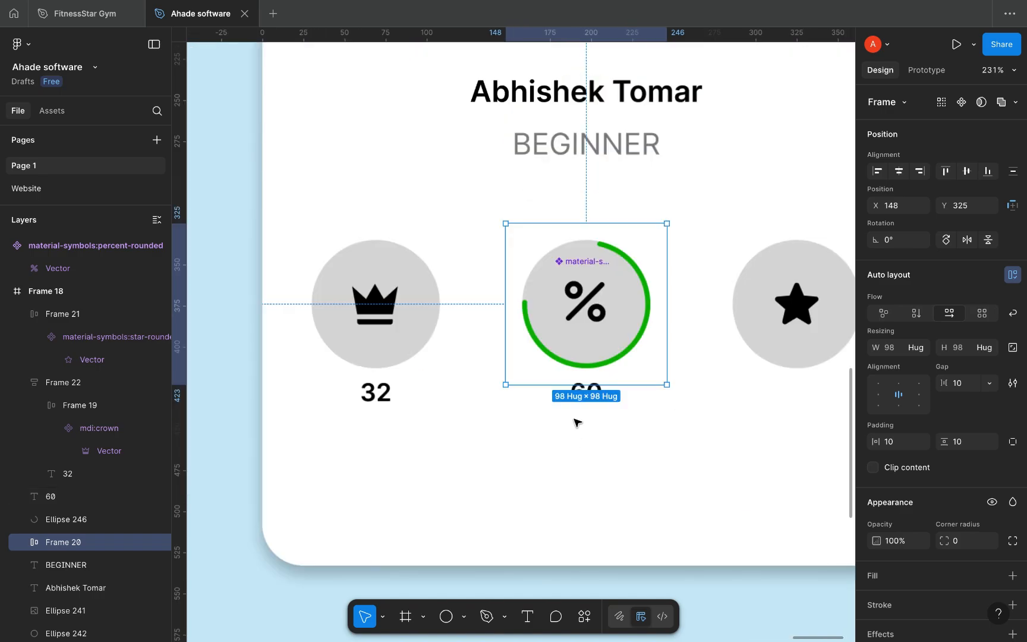
{"action": "left_click", "coordinate": [582, 465]}
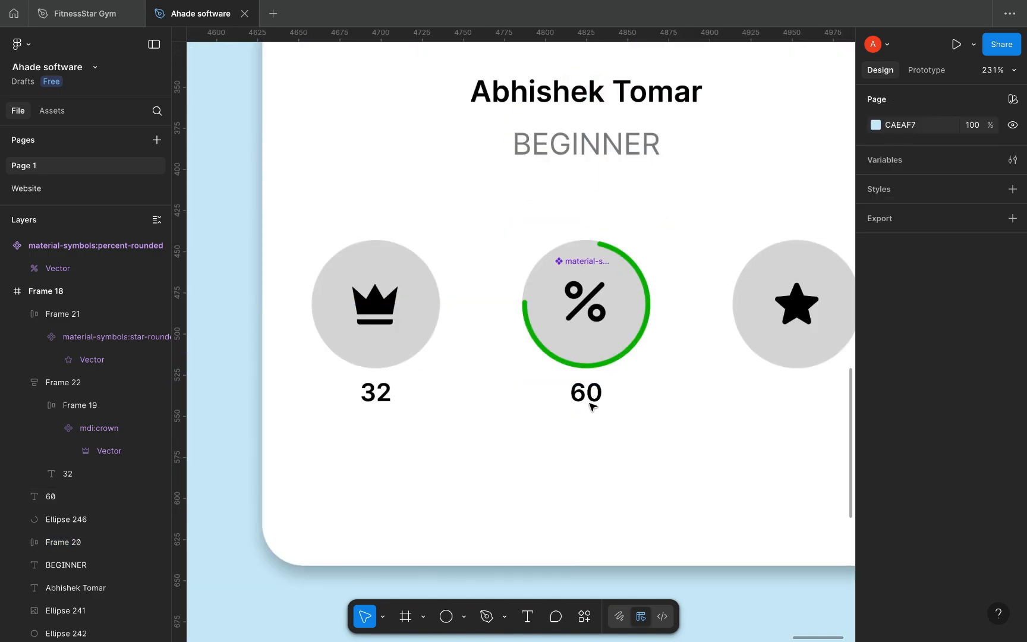
{"action": "left_click", "coordinate": [591, 394]}
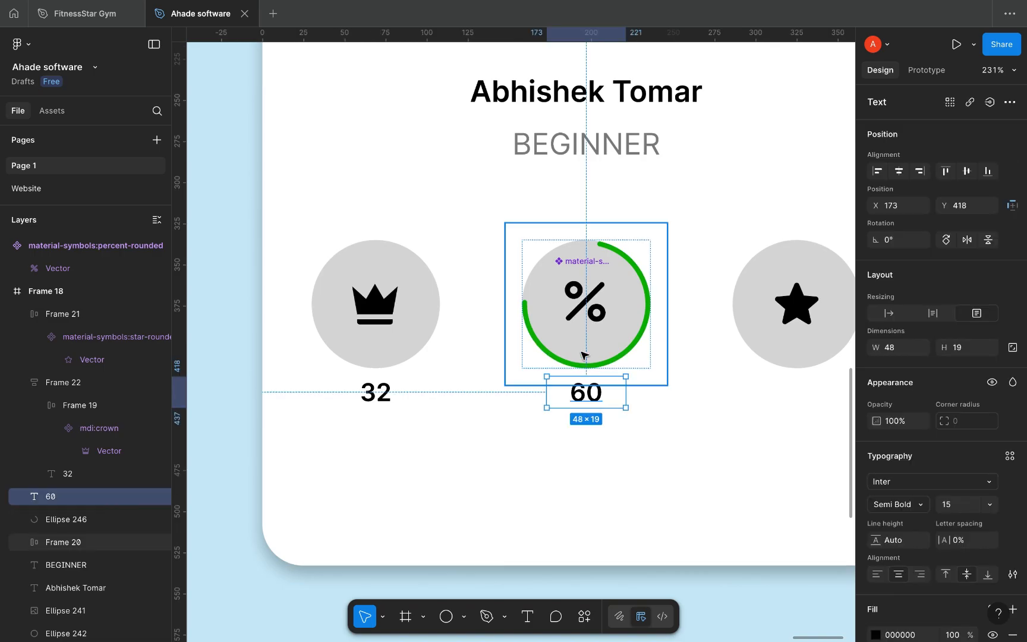
{"action": "left_click", "coordinate": [583, 353], "text": "shift"}
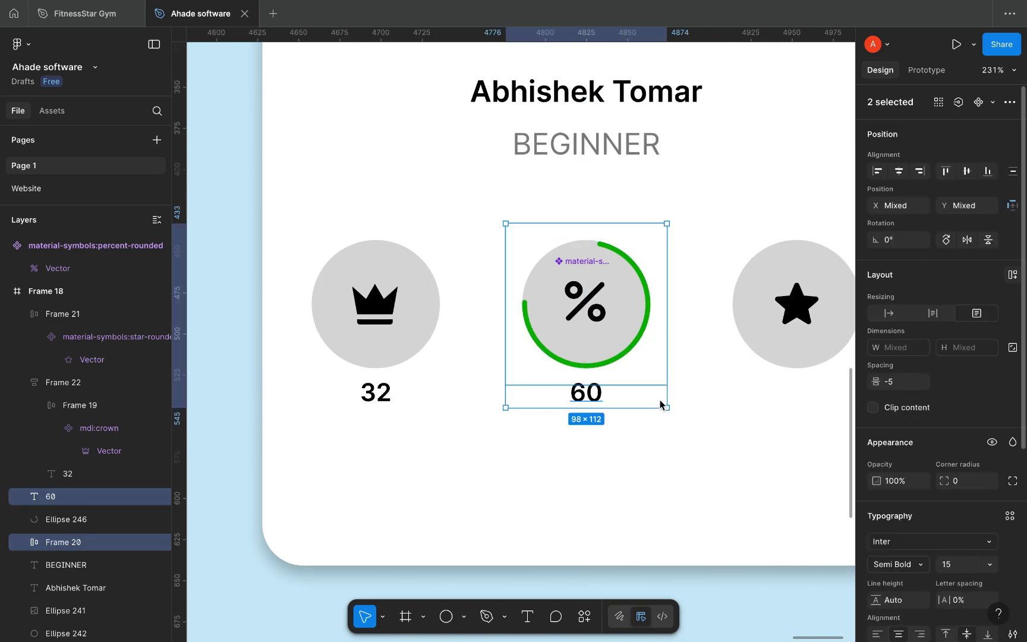
{"action": "key", "text": "shift+a"}
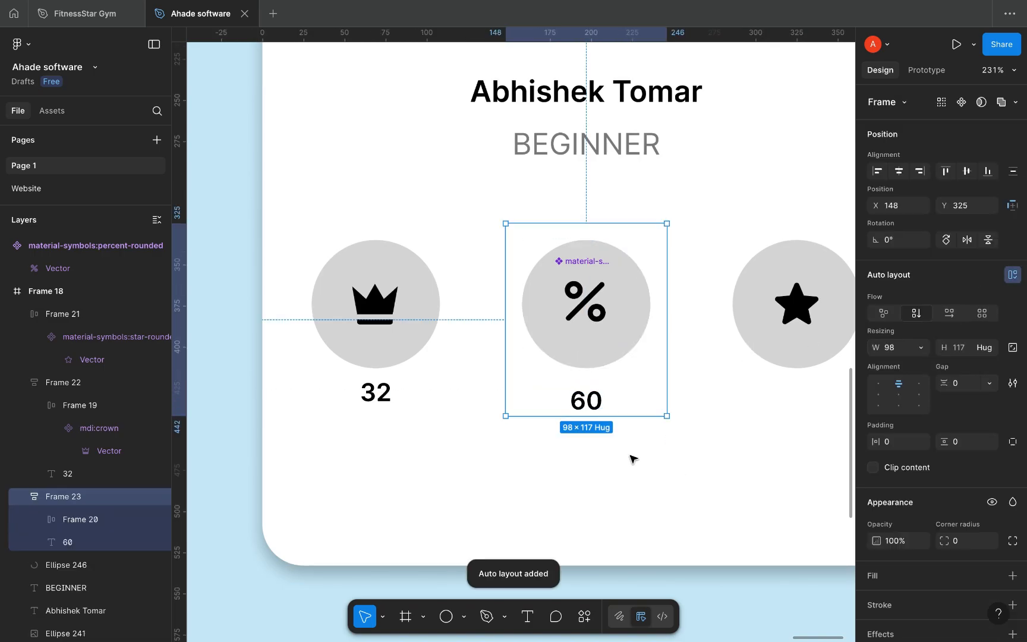
Step: Set the percent stat group's auto-layout spacing back to 0
{"action": "left_click", "coordinate": [380, 349]}
{"action": "left_click", "coordinate": [594, 364]}
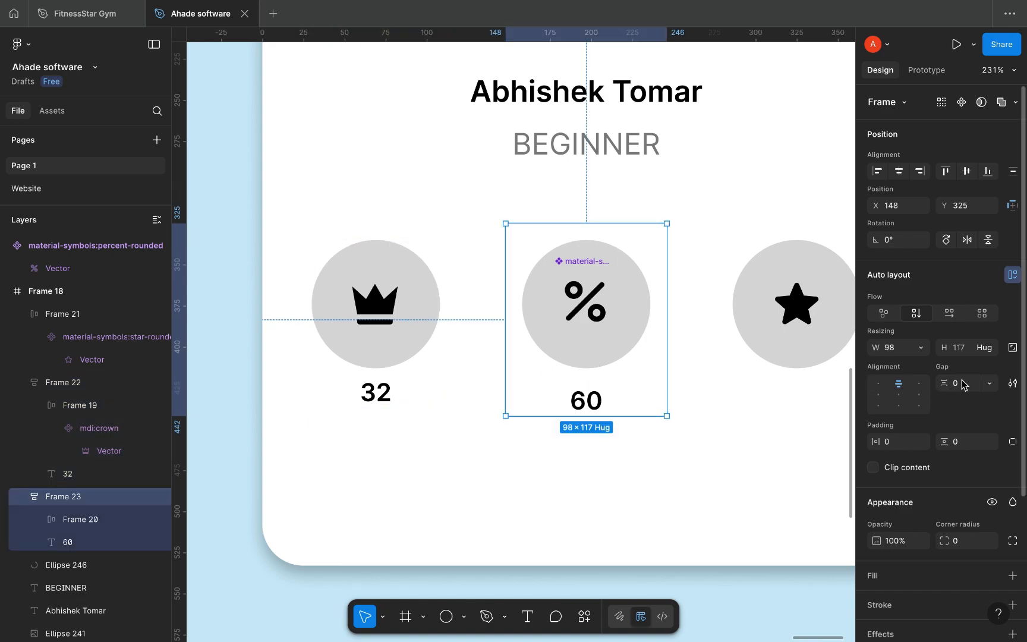
{"action": "left_click", "coordinate": [961, 384]}
{"action": "key", "text": "Down"}
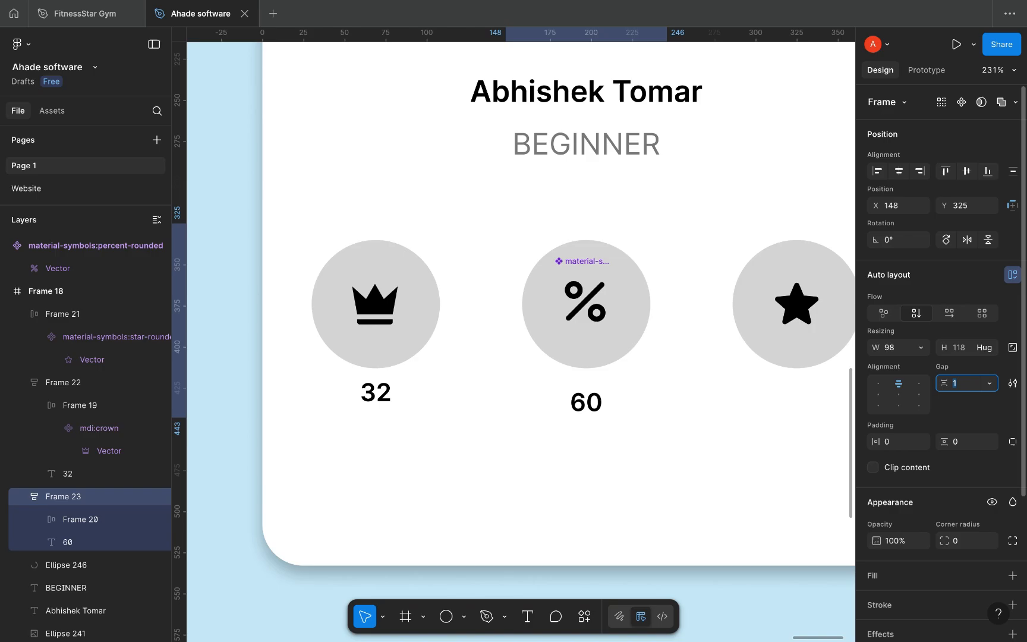
{"action": "key", "text": "Down"}
{"action": "key", "text": "Down"}
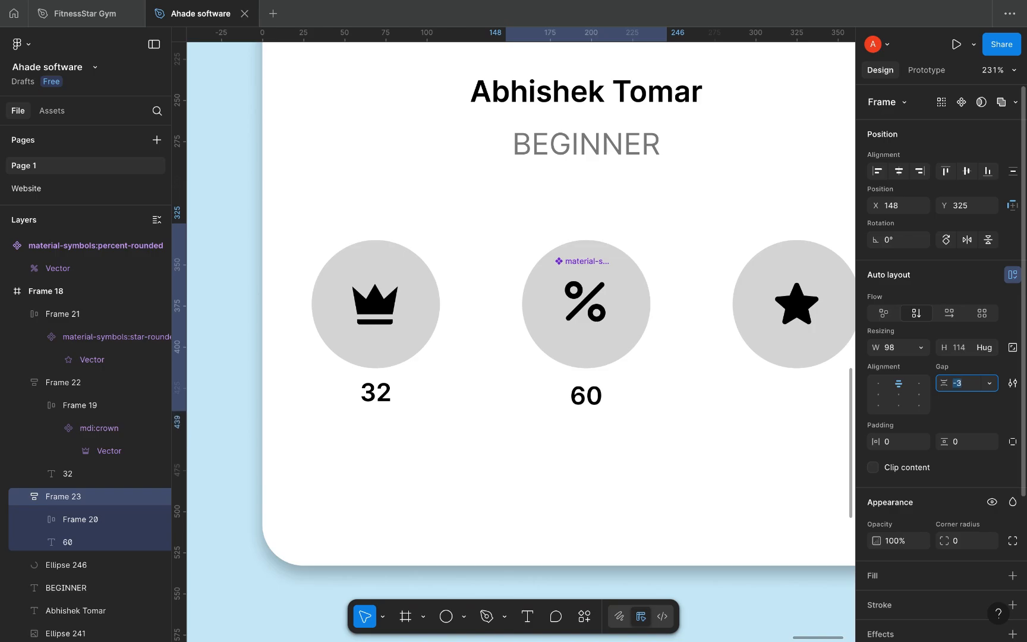
{"action": "key", "text": "Up"}
{"action": "key", "text": "Up"}
{"action": "key", "text": "Up"}
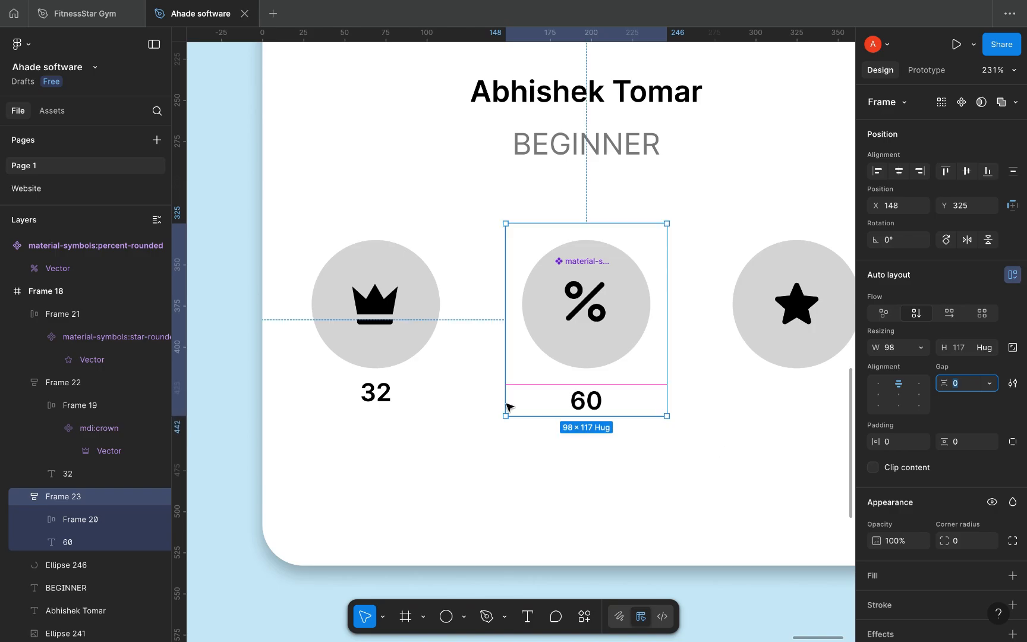
{"action": "scroll", "coordinate": [612, 468], "scroll_direction": "right", "scroll_amount": 5}
{"action": "scroll", "coordinate": [612, 468], "scroll_direction": "down", "scroll_amount": 1}
{"action": "left_click", "coordinate": [595, 450]}
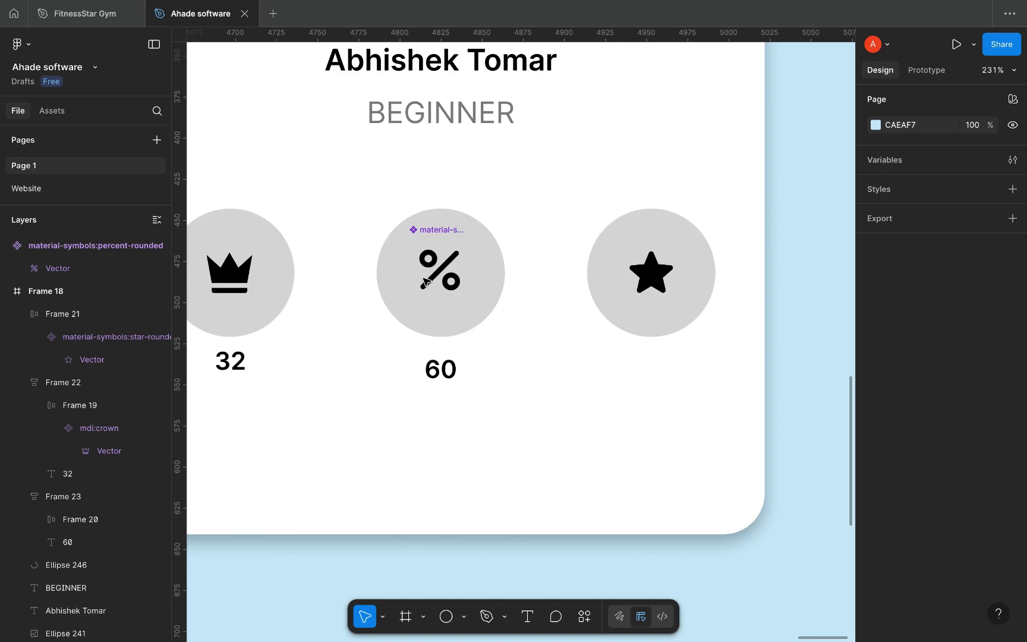
{"action": "left_click", "coordinate": [229, 366]}
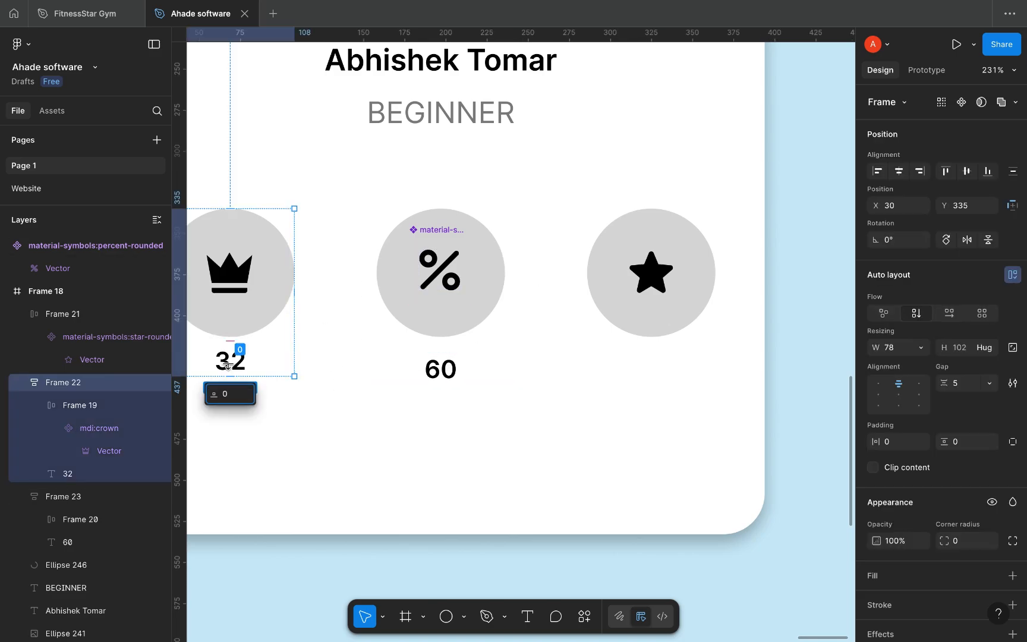
{"action": "left_click", "coordinate": [245, 371]}
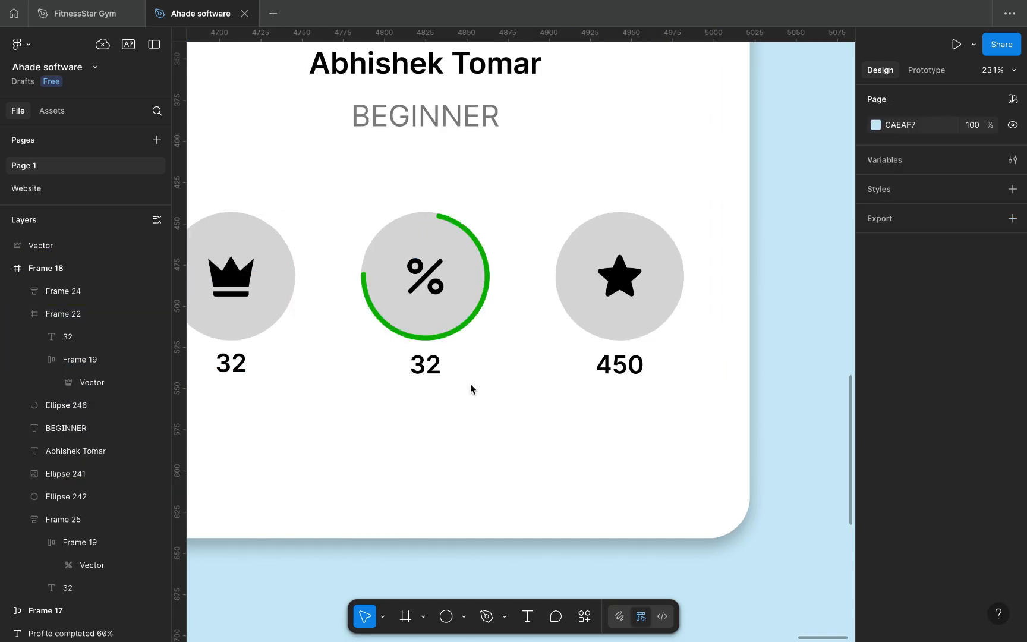
Step: Paste a copy of the first card's ADD FRIENDS button into the second card
{"action": "scroll", "coordinate": [470, 390], "scroll_direction": "down", "scroll_amount": 5}
{"action": "scroll", "coordinate": [470, 390], "scroll_direction": "down", "scroll_amount": 5}
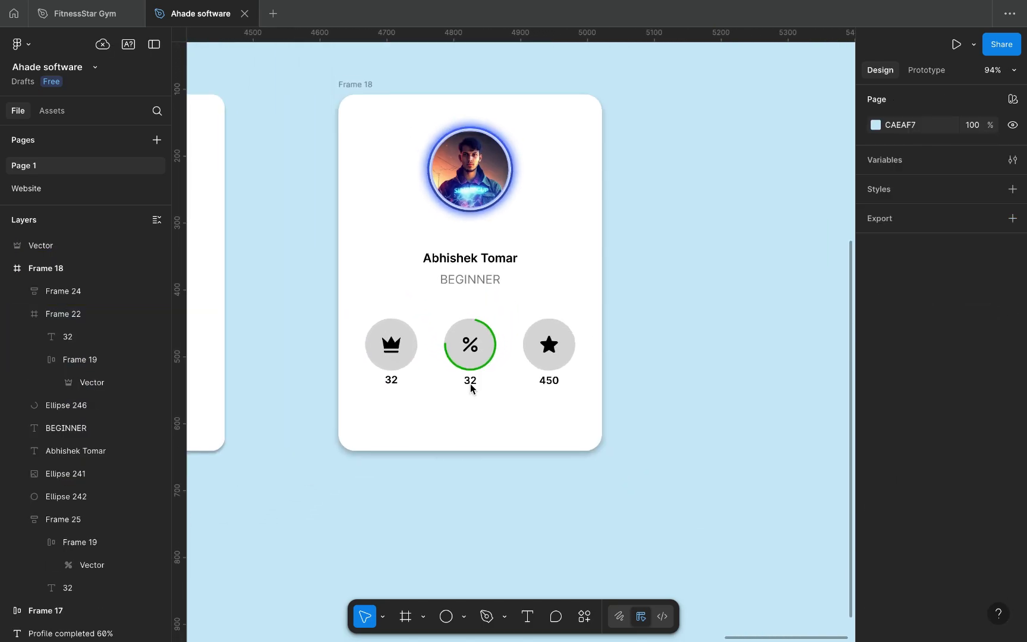
{"action": "scroll", "coordinate": [463, 359], "scroll_direction": "down", "scroll_amount": 3}
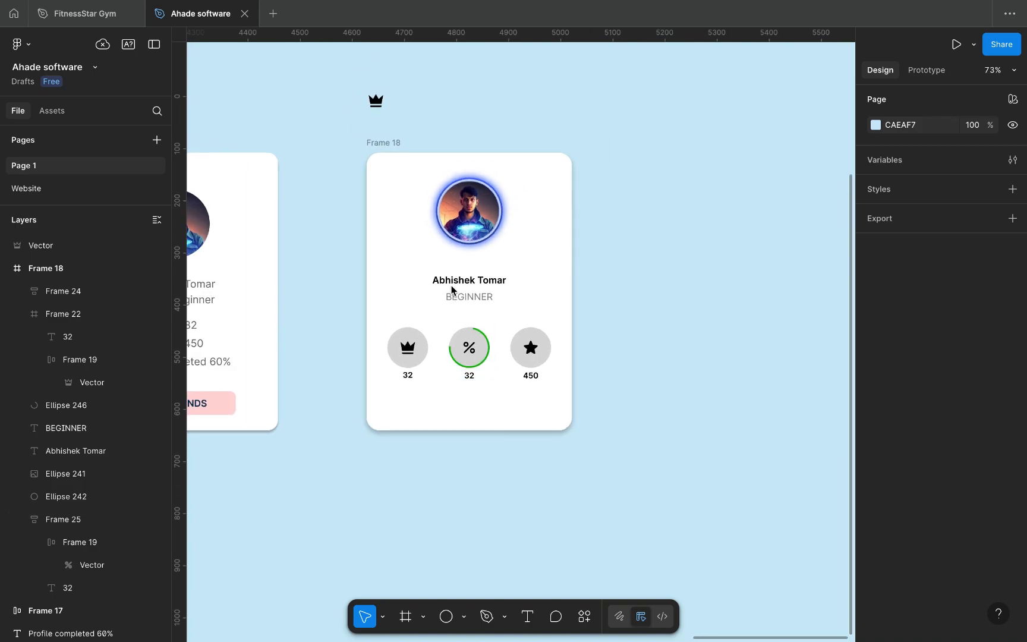
{"action": "scroll", "coordinate": [451, 290], "scroll_direction": "left", "scroll_amount": 3}
{"action": "scroll", "coordinate": [398, 280], "scroll_direction": "left", "scroll_amount": 1}
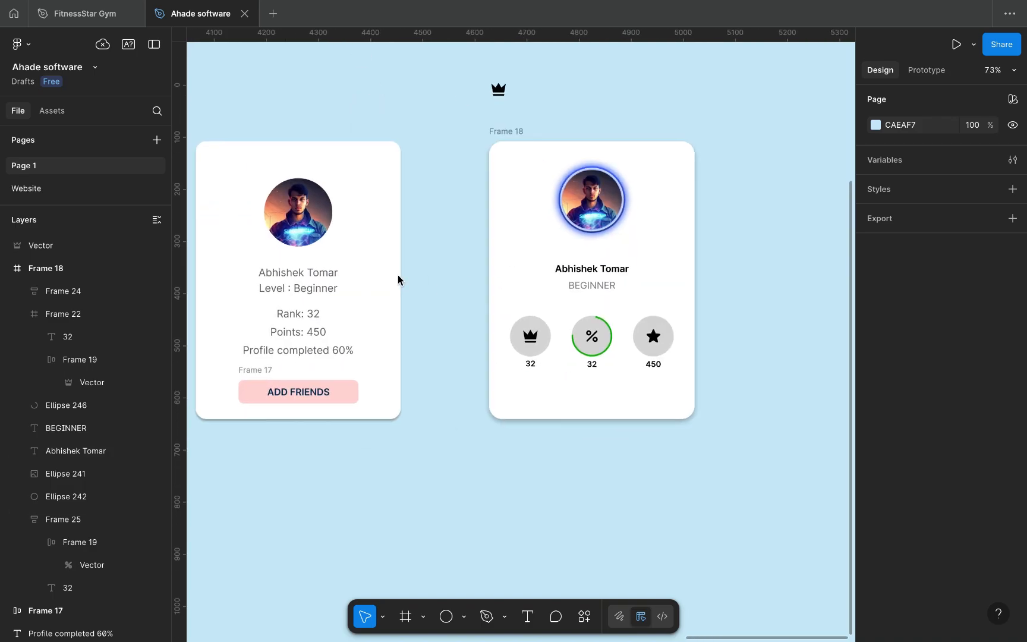
{"action": "left_click", "coordinate": [298, 392]}
{"action": "left_click", "coordinate": [246, 395]}
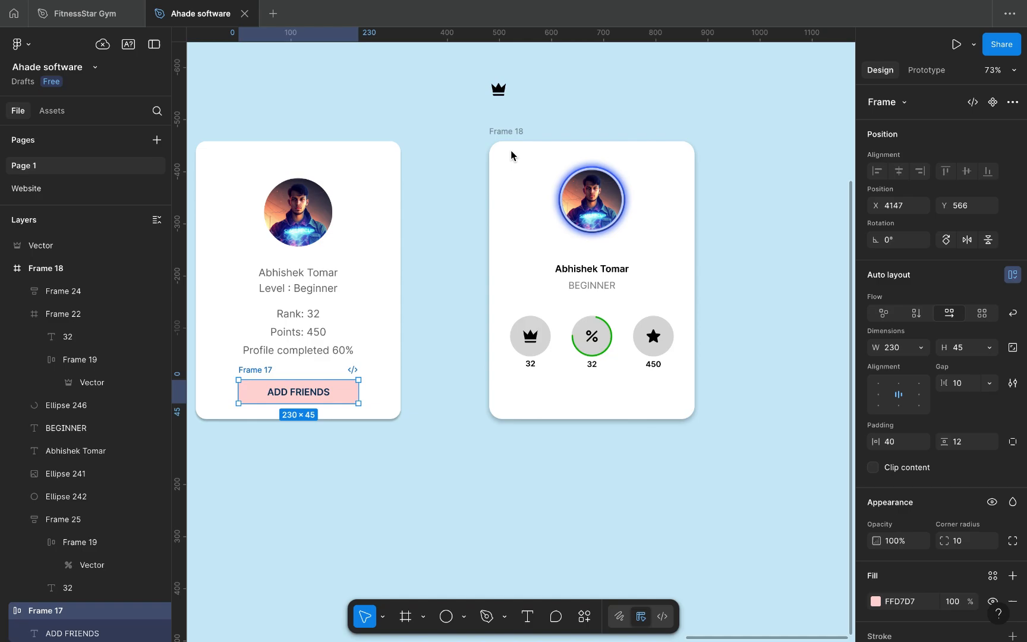
{"action": "left_click", "coordinate": [506, 132]}
{"action": "key", "text": "ctrl+v"}
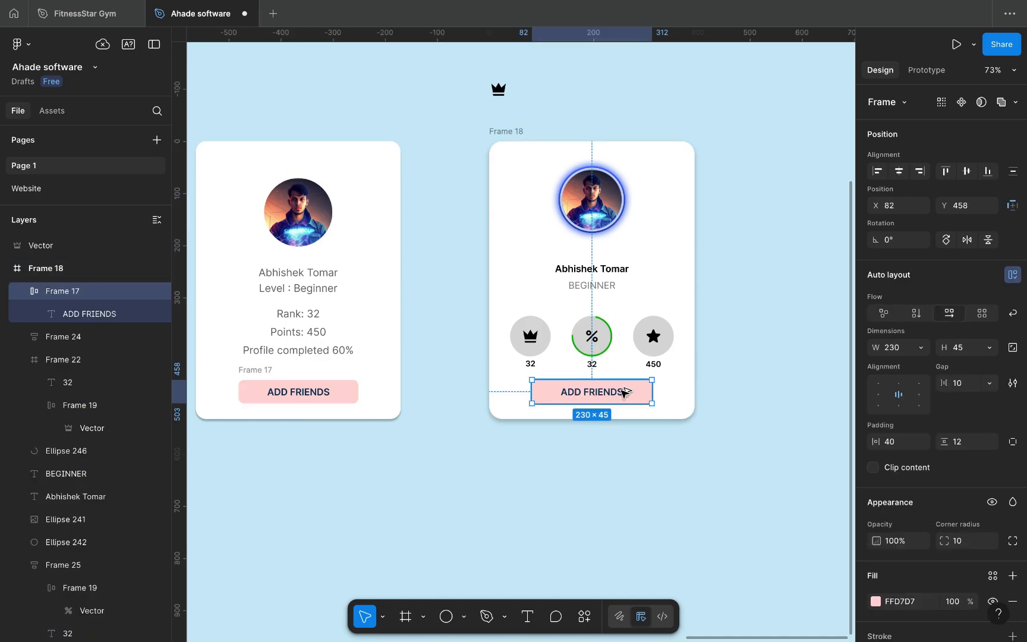
Step: Nudge the crown, percent and star stat groups up together
{"action": "left_click", "coordinate": [516, 339]}
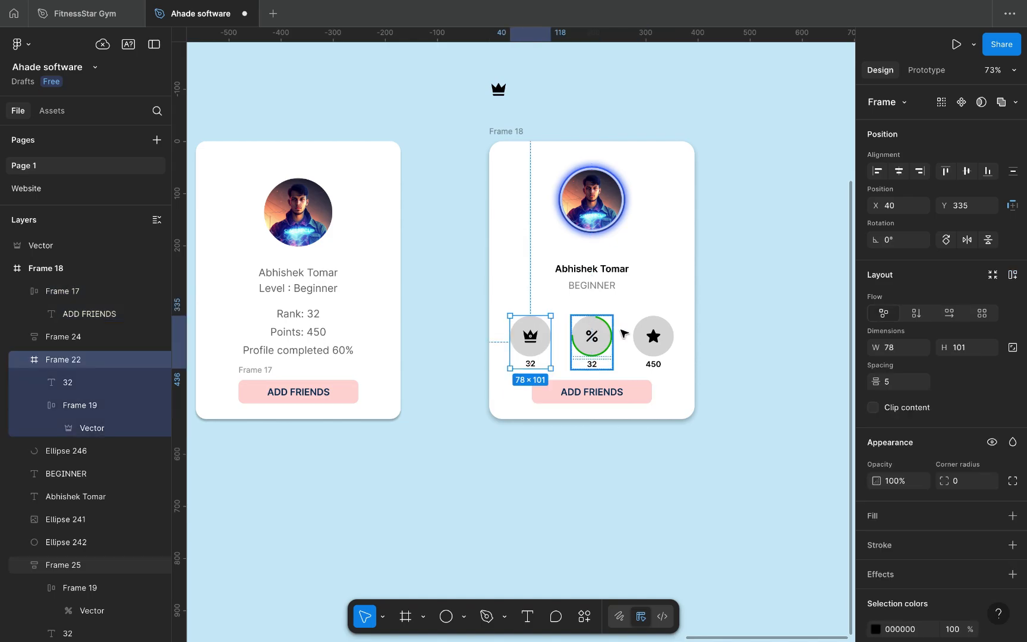
{"action": "left_click", "coordinate": [591, 336], "text": "shift"}
{"action": "left_click", "coordinate": [653, 336], "text": "shift"}
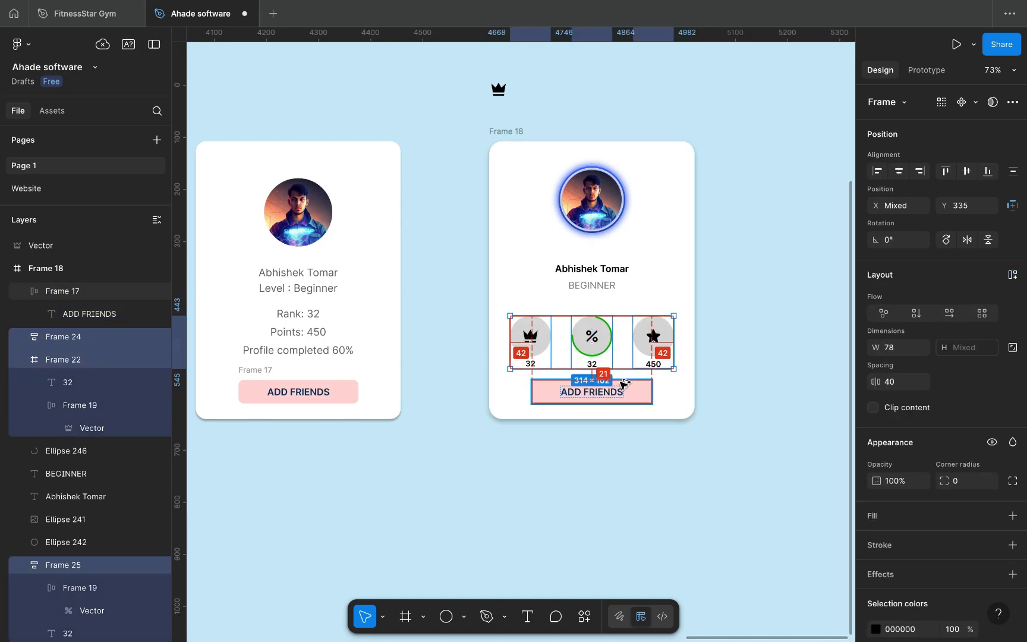
{"action": "key", "text": "Up"}
{"action": "key", "text": "Up"}
{"action": "key", "text": "Up"}
{"action": "key", "text": "Up"}
{"action": "key", "text": "Up"}
{"action": "key", "text": "Up"}
{"action": "key", "text": "Up"}
{"action": "key", "text": "Up"}
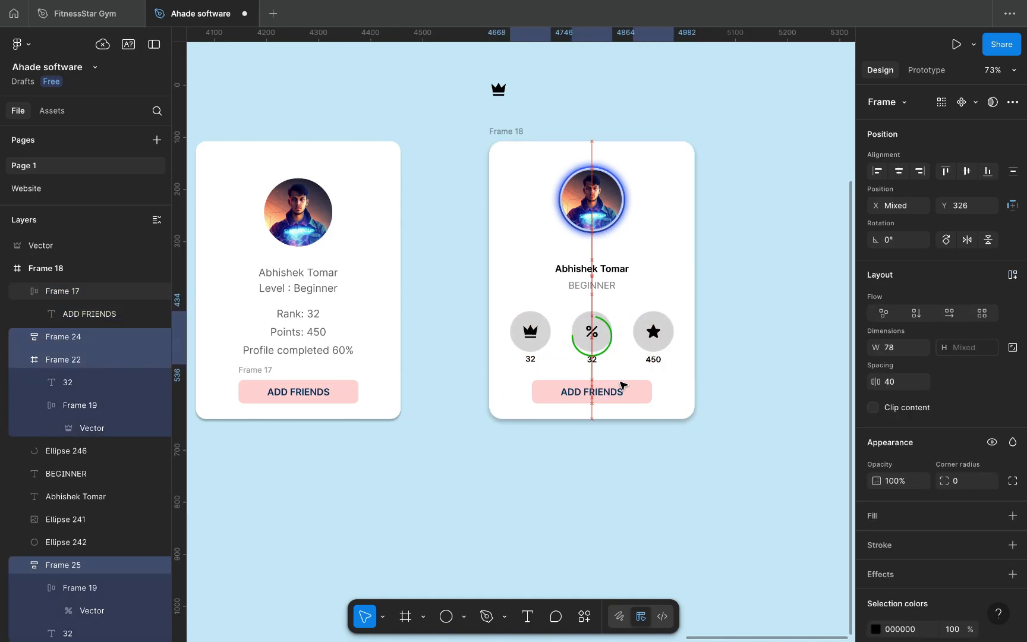
{"action": "scroll", "coordinate": [596, 358], "scroll_direction": "up", "scroll_amount": 5}
Step: Nudge the green progress ring ellipse to Y 326 so it encircles the percent badge
{"action": "left_click", "coordinate": [58, 451]}
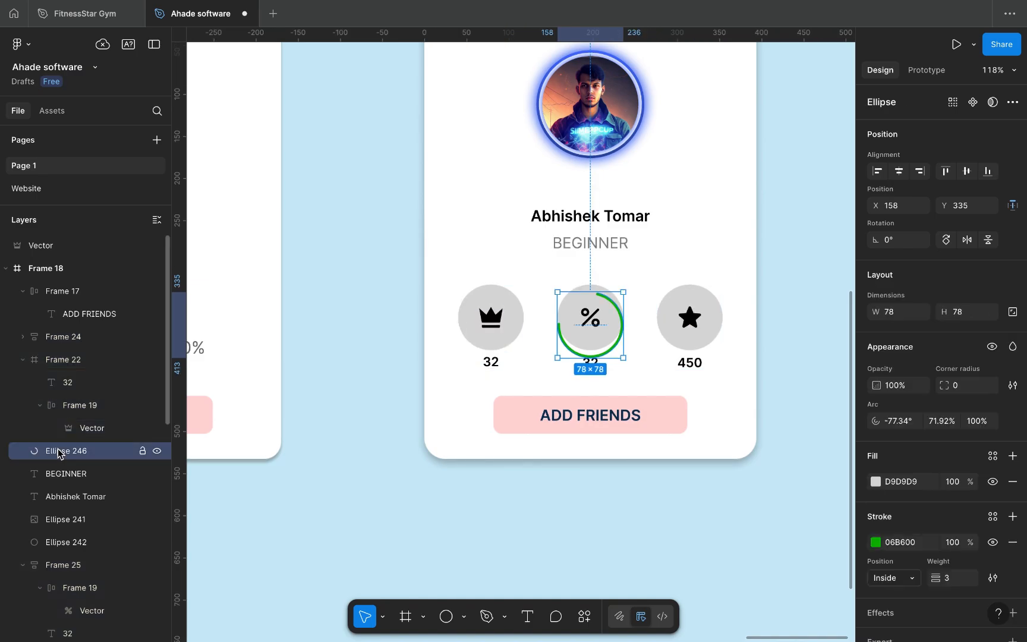
{"action": "key", "text": "alt"}
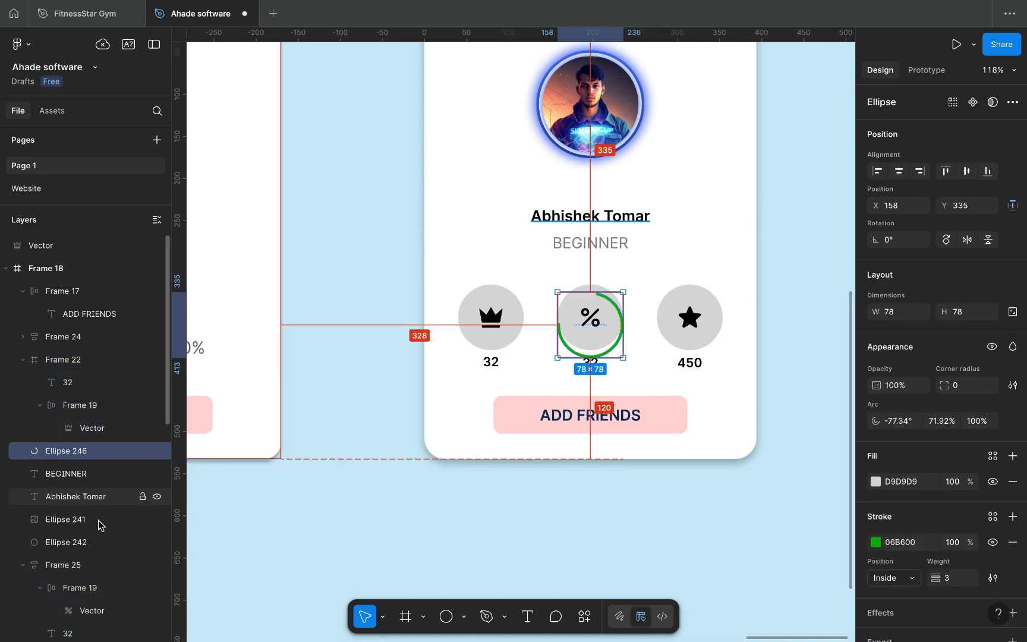
{"action": "key", "text": "Up"}
{"action": "key", "text": "Up"}
{"action": "key", "text": "Up"}
{"action": "key", "text": "Up"}
{"action": "key", "text": "Up"}
{"action": "key", "text": "Up"}
{"action": "key", "text": "Up"}
{"action": "key", "text": "Up"}
{"action": "key", "text": "Up"}
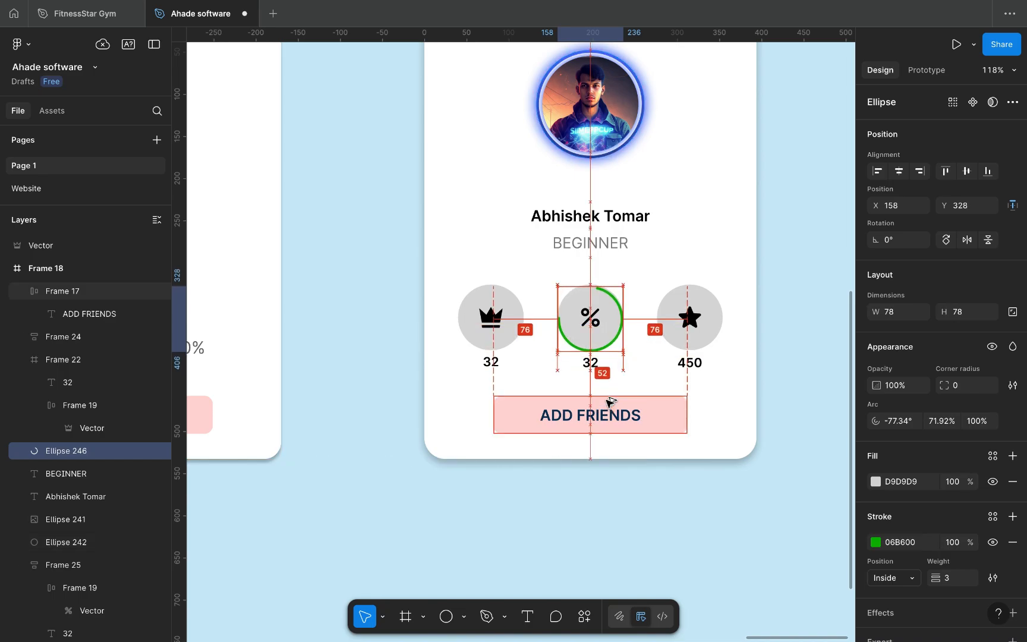
{"action": "key", "text": "Up"}
{"action": "key", "text": "Down"}
{"action": "key", "text": "Down"}
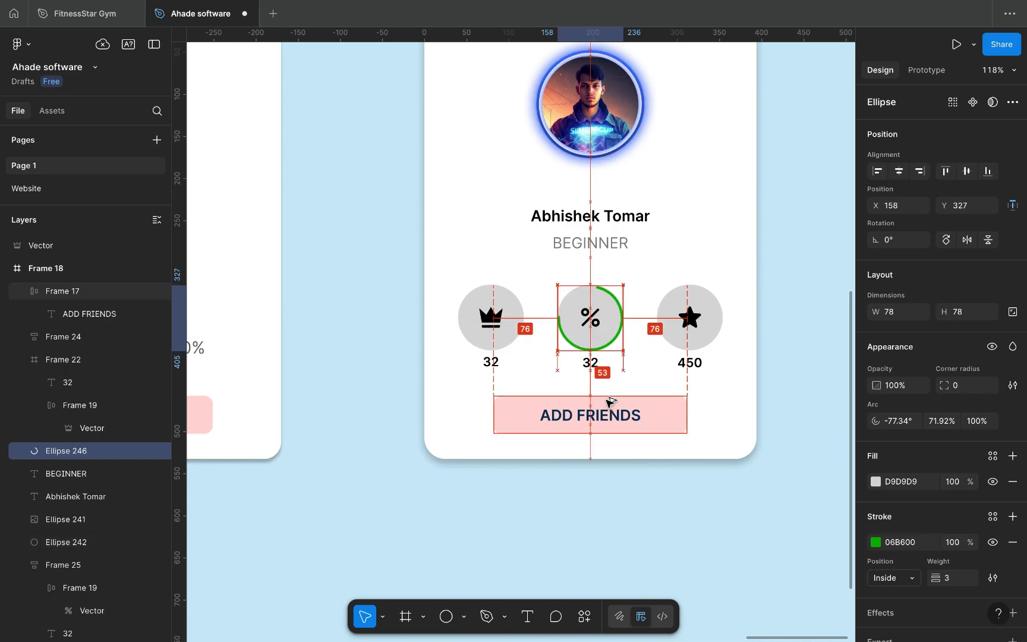
{"action": "key", "text": "Up"}
{"action": "key", "text": "Up"}
{"action": "key", "text": "Up"}
{"action": "key", "text": "Down"}
{"action": "scroll", "coordinate": [615, 385], "scroll_direction": "up", "scroll_amount": 10}
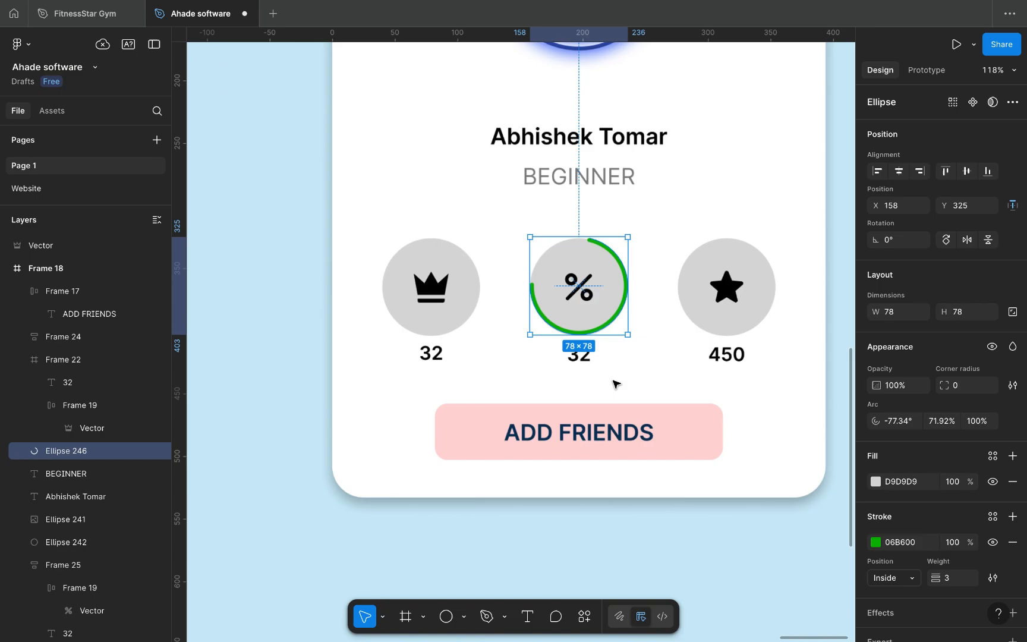
{"action": "key", "text": "Down"}
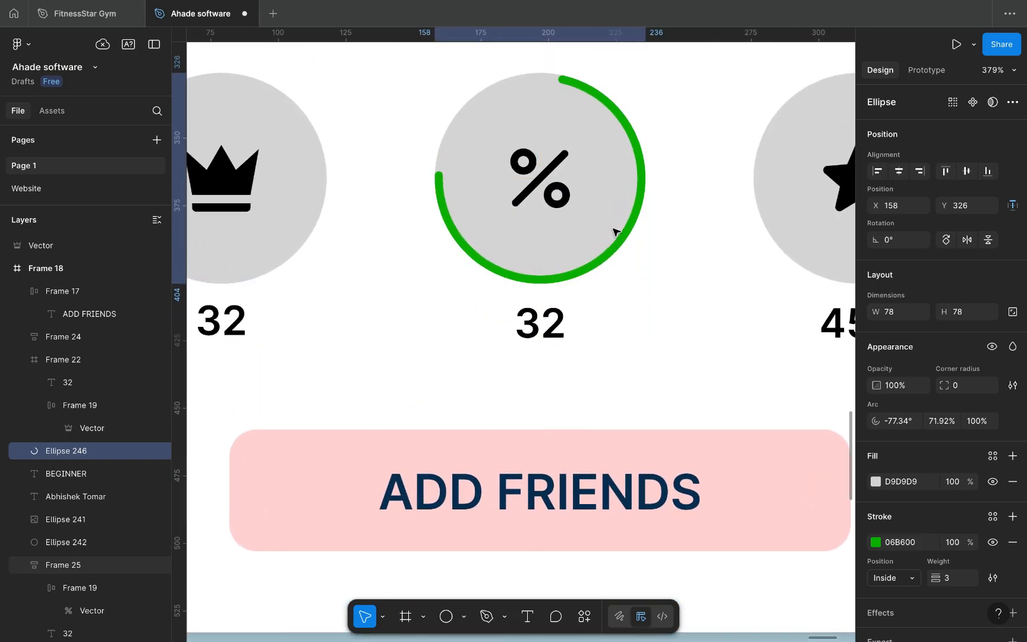
{"action": "scroll", "coordinate": [614, 230], "scroll_direction": "down", "scroll_amount": 5}
{"action": "scroll", "coordinate": [614, 231], "scroll_direction": "down", "scroll_amount": 3}
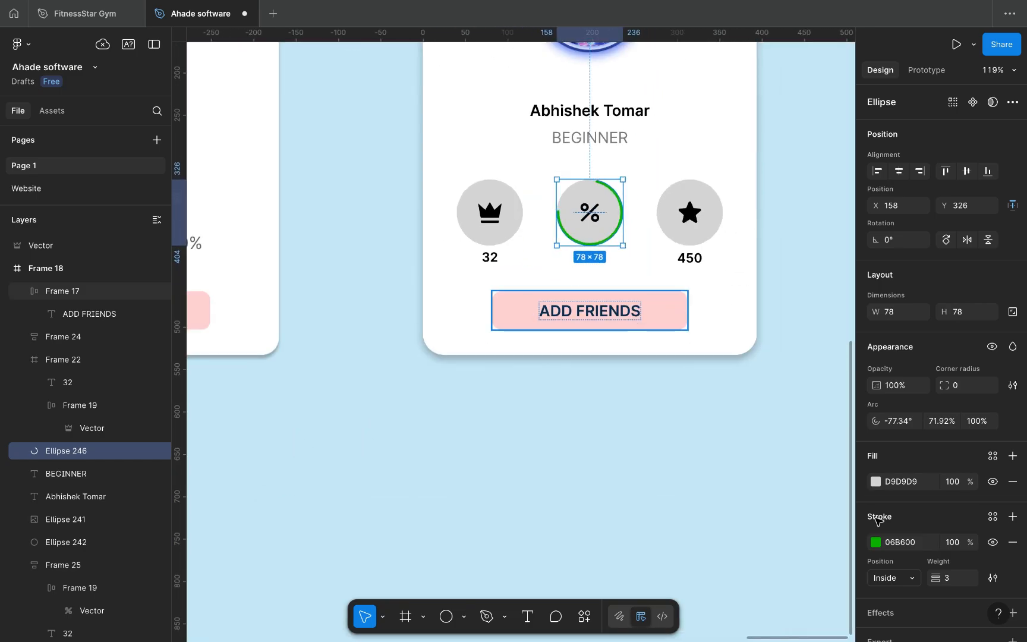
Step: Make the second card's ADD FRIENDS button text white (FFFFFF)
{"action": "left_click", "coordinate": [648, 312]}
{"action": "scroll", "coordinate": [898, 545], "scroll_direction": "down", "scroll_amount": 3}
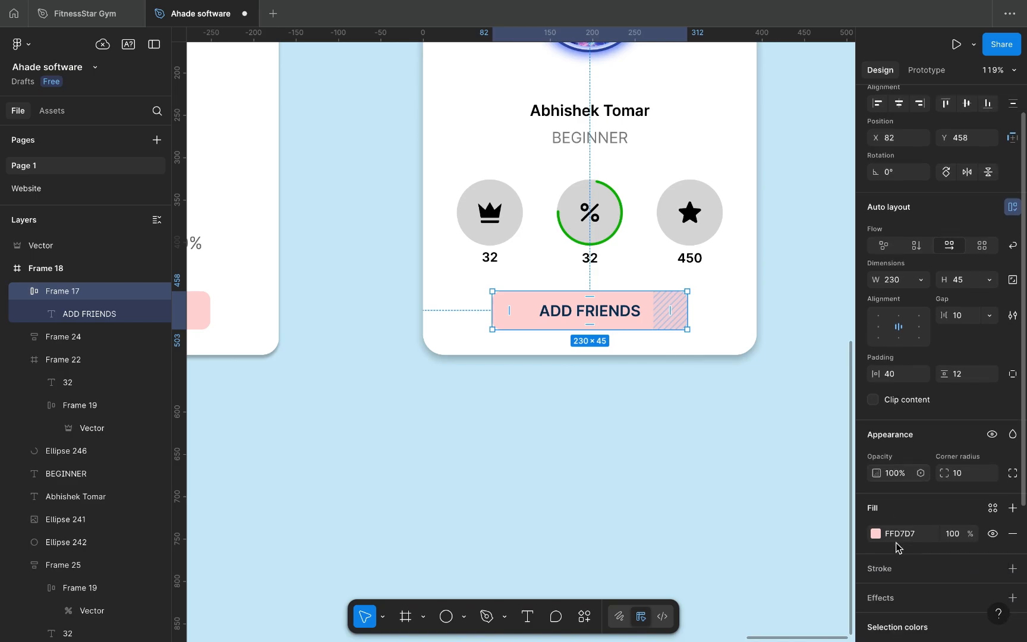
{"action": "left_click", "coordinate": [875, 553]}
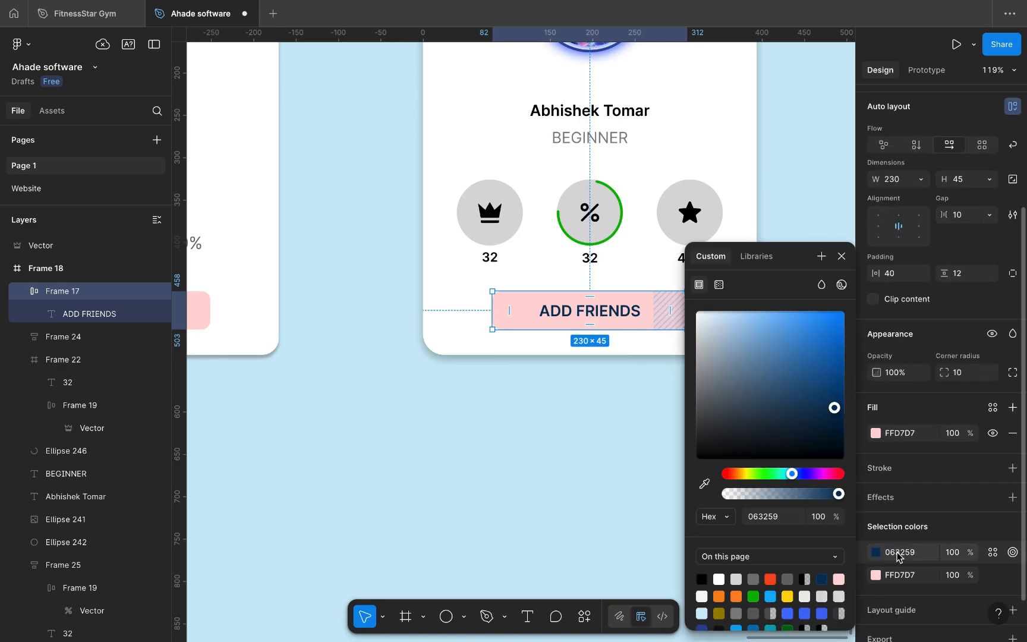
{"action": "left_click", "coordinate": [895, 552]}
{"action": "type", "text": "ffffff"}
{"action": "left_click", "coordinate": [876, 575]}
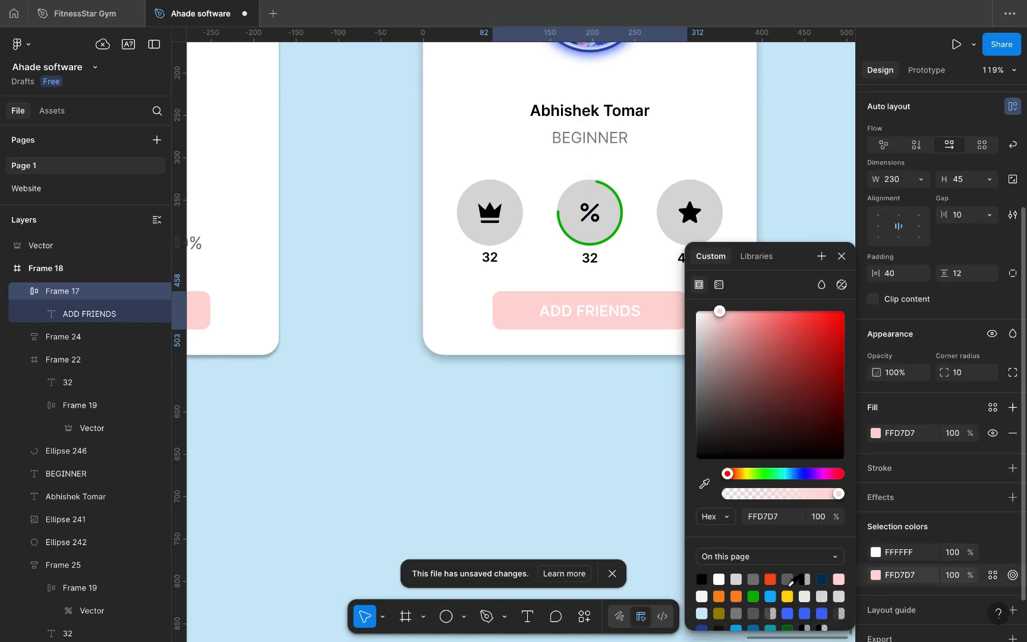
Step: Give the ADD FRIENDS button a dark blue 2A4899 fill
{"action": "left_click", "coordinate": [769, 578]}
{"action": "scroll", "coordinate": [524, 389], "scroll_direction": "down", "scroll_amount": 2}
{"action": "scroll", "coordinate": [524, 390], "scroll_direction": "down", "scroll_amount": 2}
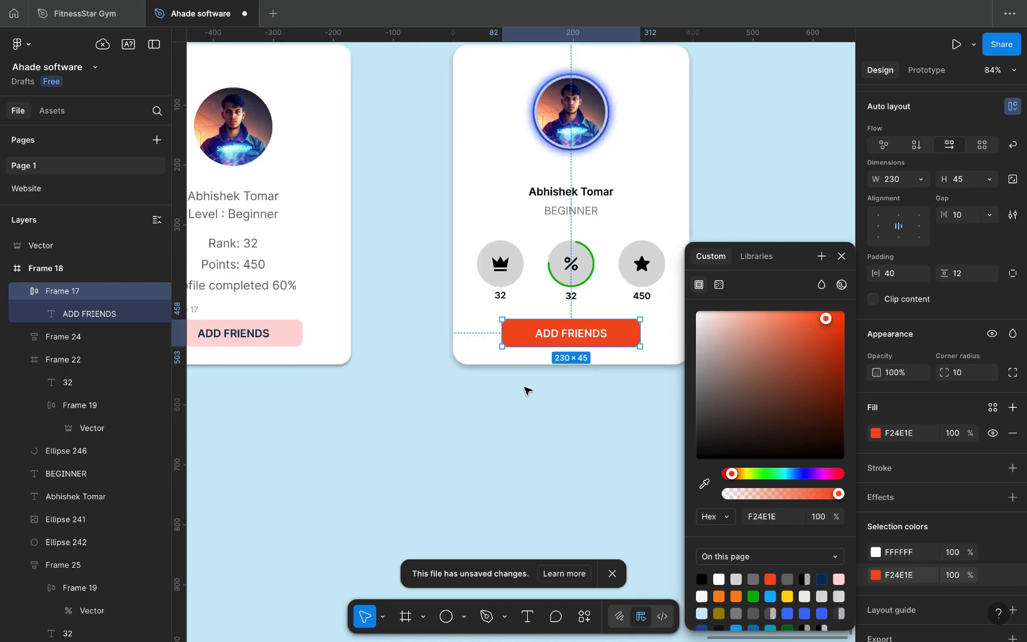
{"action": "scroll", "coordinate": [778, 589], "scroll_direction": "down", "scroll_amount": 1}
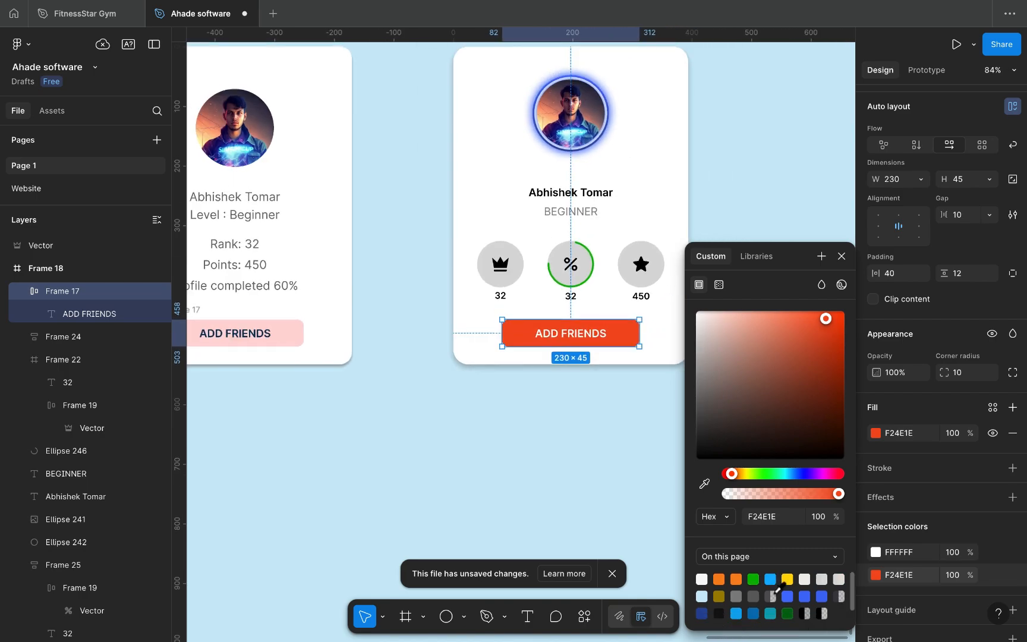
{"action": "left_click", "coordinate": [825, 596]}
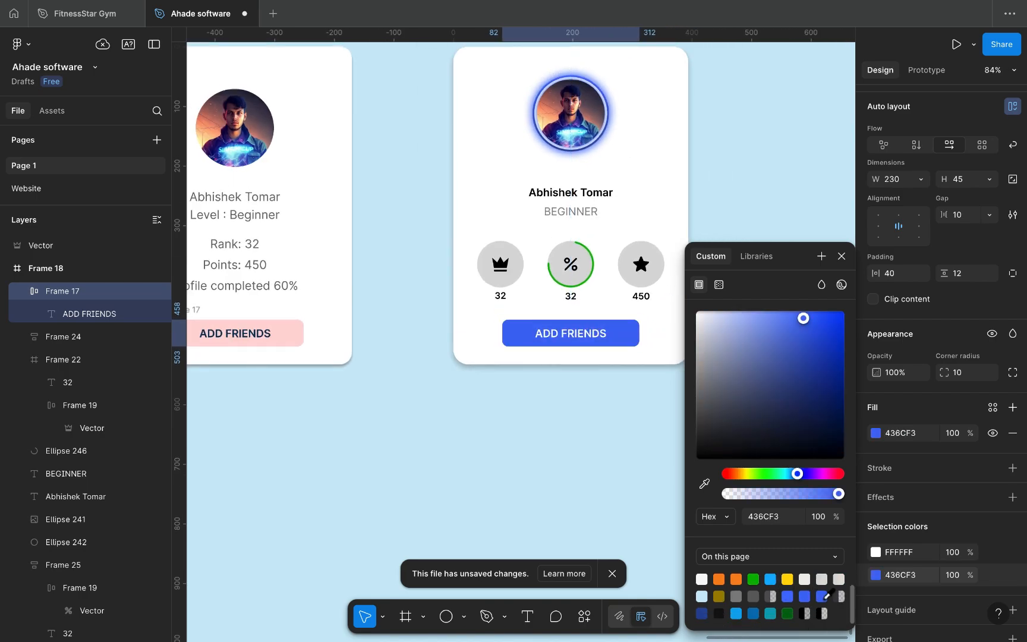
{"action": "left_click", "coordinate": [701, 612]}
Step: Raise the three stat badges and progress ring a few pixels
{"action": "left_click", "coordinate": [840, 257]}
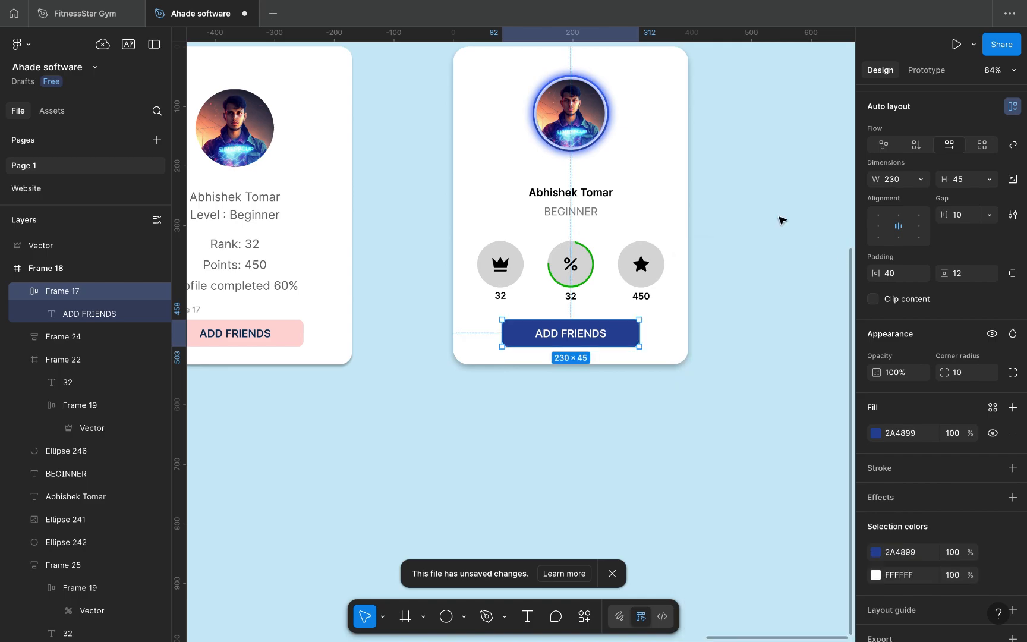
{"action": "scroll", "coordinate": [776, 222], "scroll_direction": "down", "scroll_amount": 2}
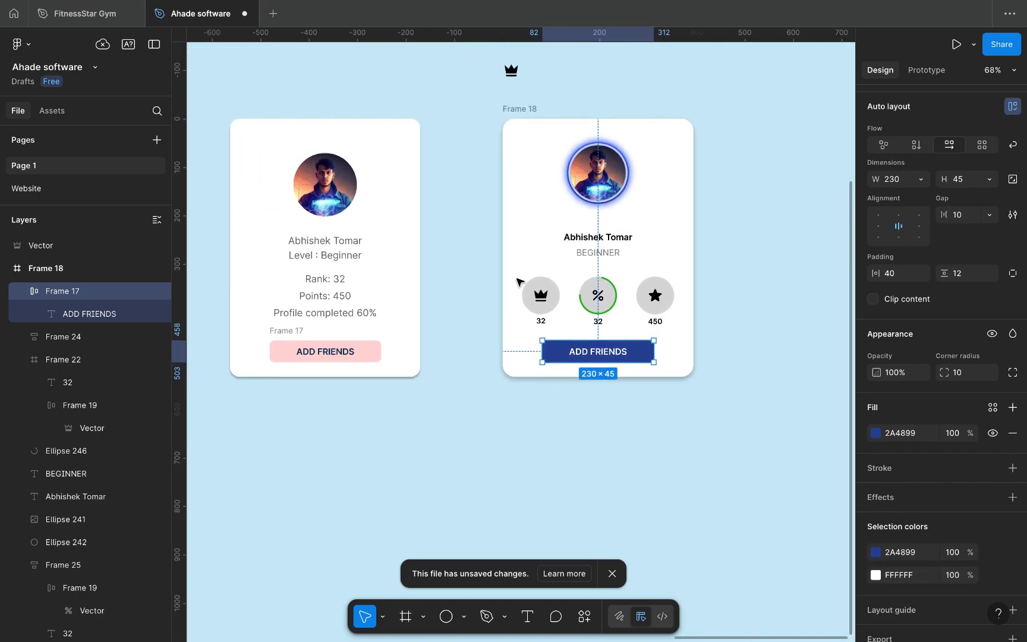
{"action": "key", "text": "Escape"}
{"action": "left_click_drag", "start_coordinate": [515, 267], "coordinate": [675, 319]}
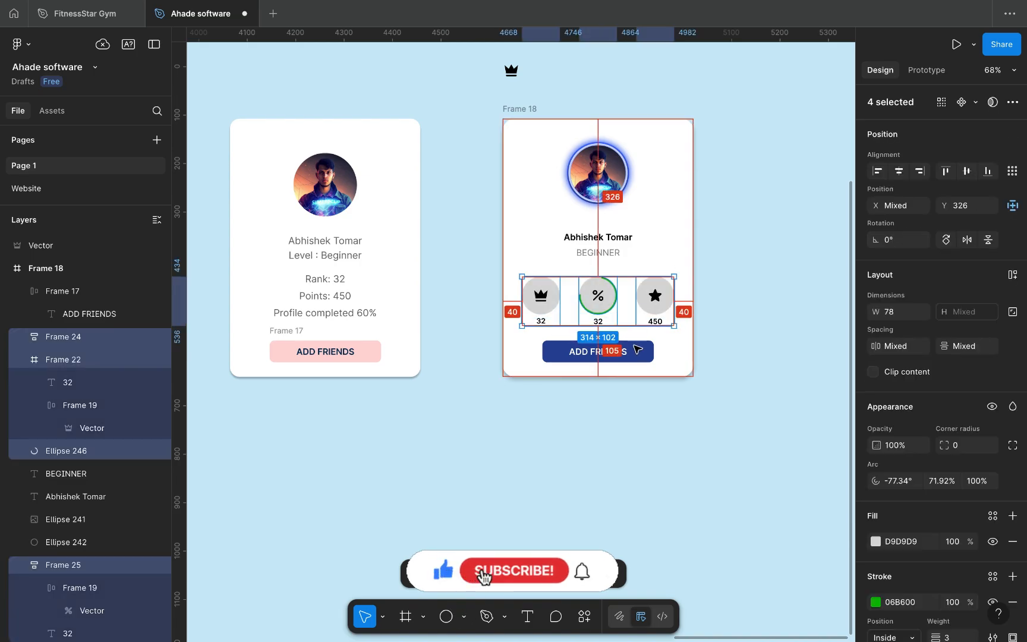
{"action": "key", "text": "alt+Up"}
{"action": "key", "text": "alt+Up"}
{"action": "key", "text": "alt+Up"}
{"action": "key", "text": "alt+Up"}
{"action": "key", "text": "alt+Up"}
{"action": "key", "text": "alt+Up"}
{"action": "key", "text": "alt+Up"}
{"action": "key", "text": "alt+Up"}
{"action": "key", "text": "alt+Up"}
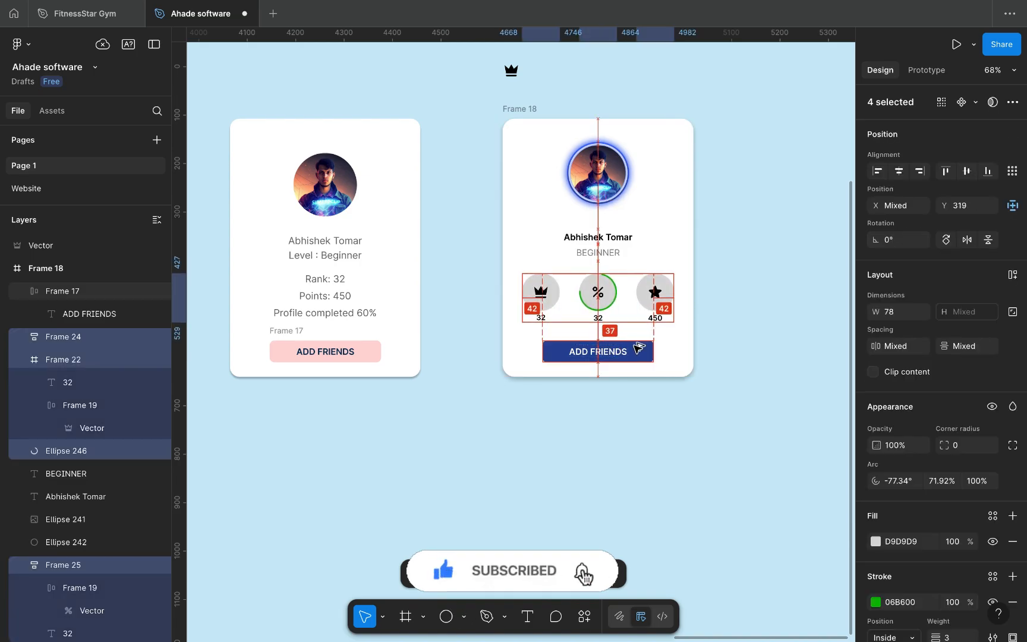